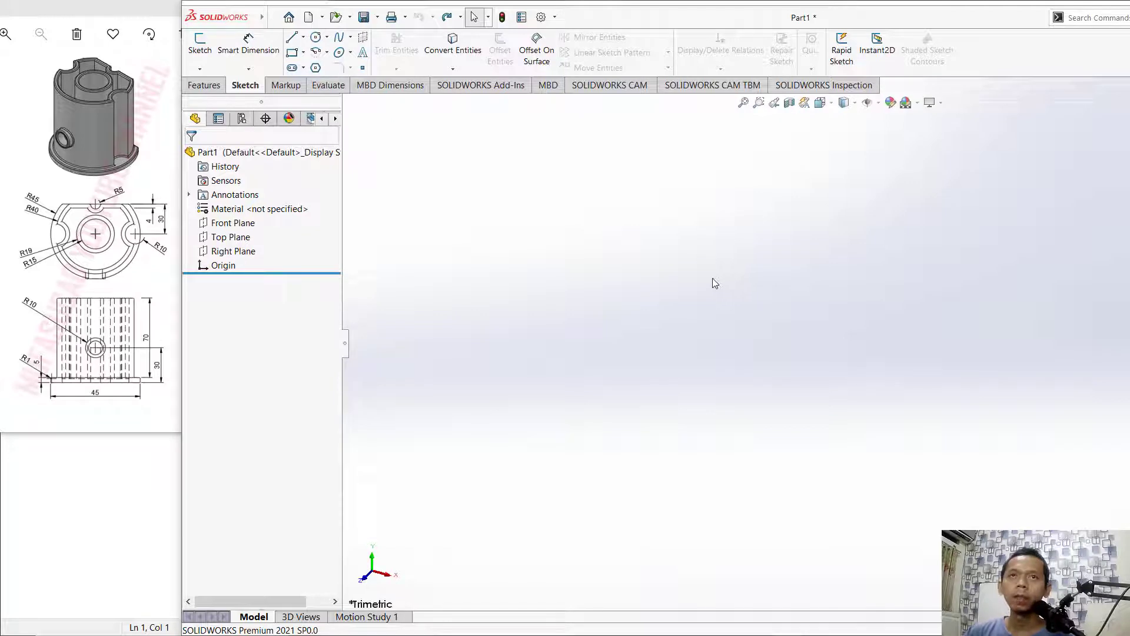
- Start a new sketch on the Top Plane
left_click(203, 85)
left_click(250, 85)
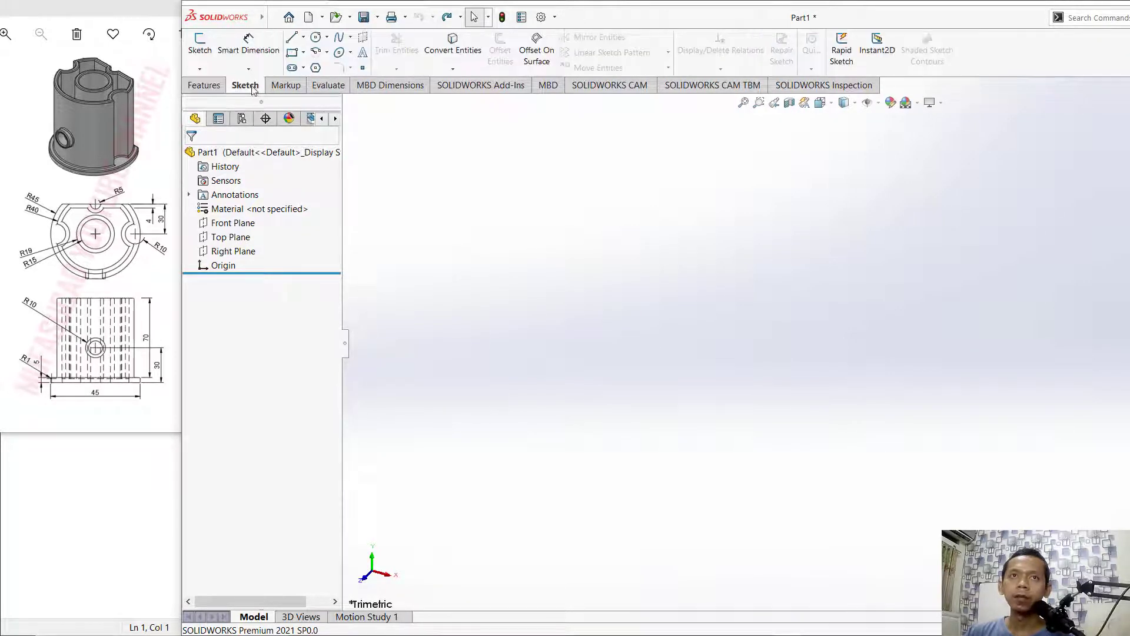
left_click(201, 47)
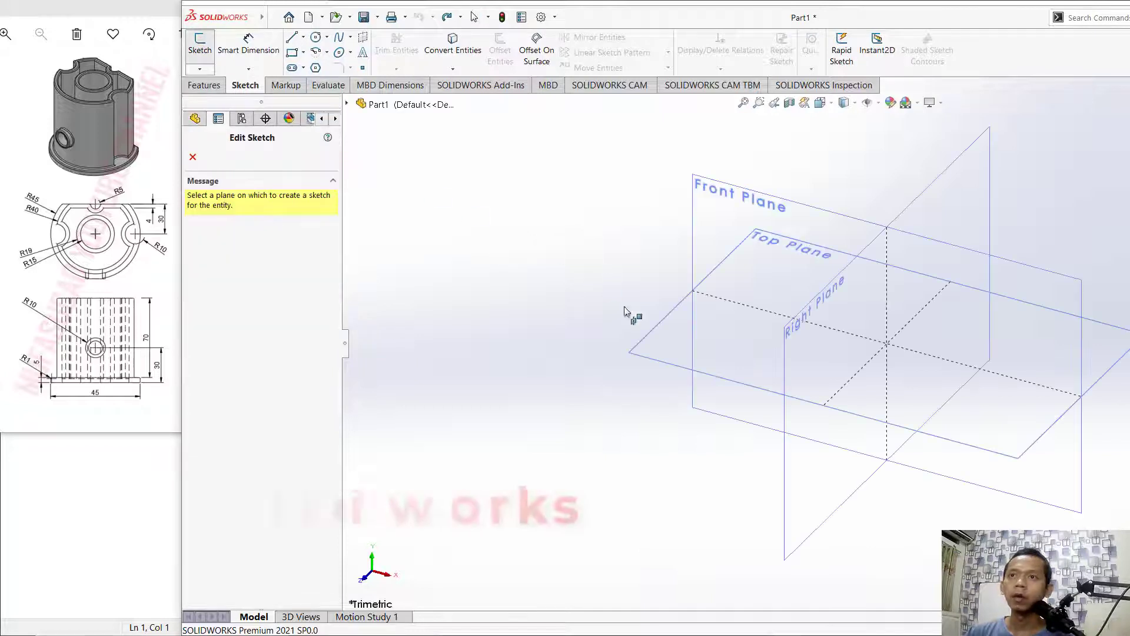
left_click(665, 318)
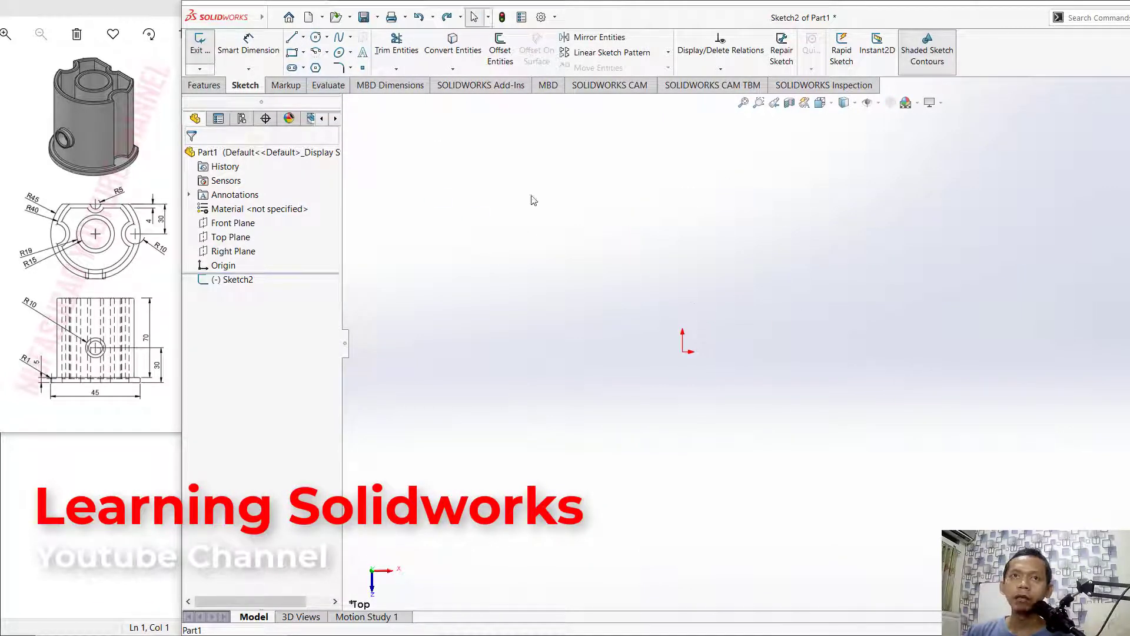
- Sketch three concentric circles centred on the origin with radii of about 71, 56.5 and 16.7 mm
left_click(316, 38)
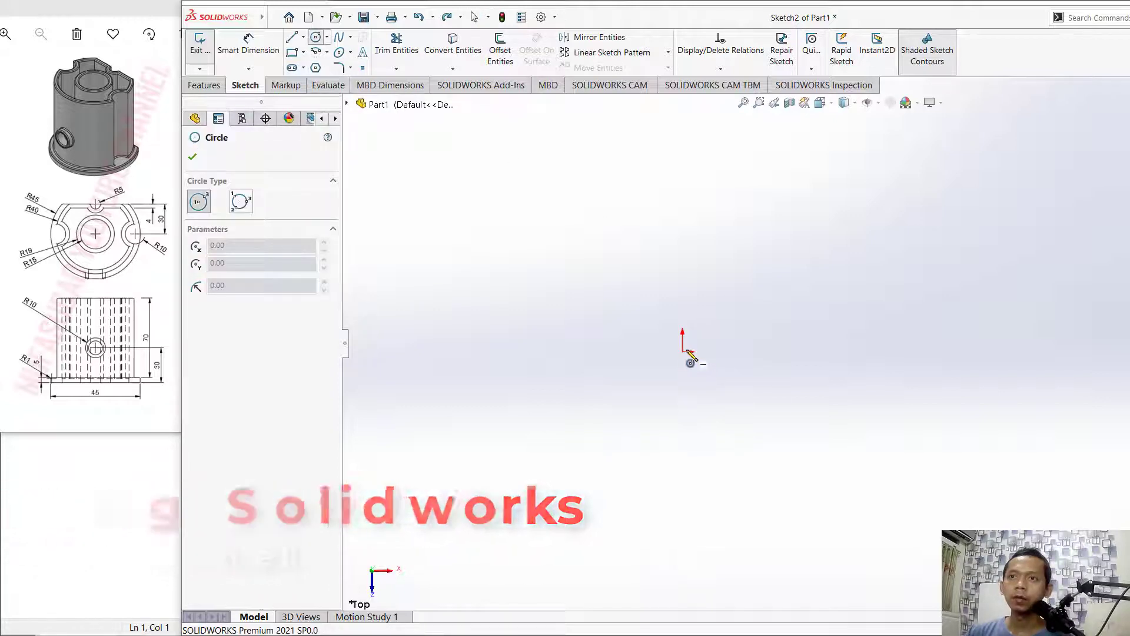
left_click(684, 351)
left_click(726, 198)
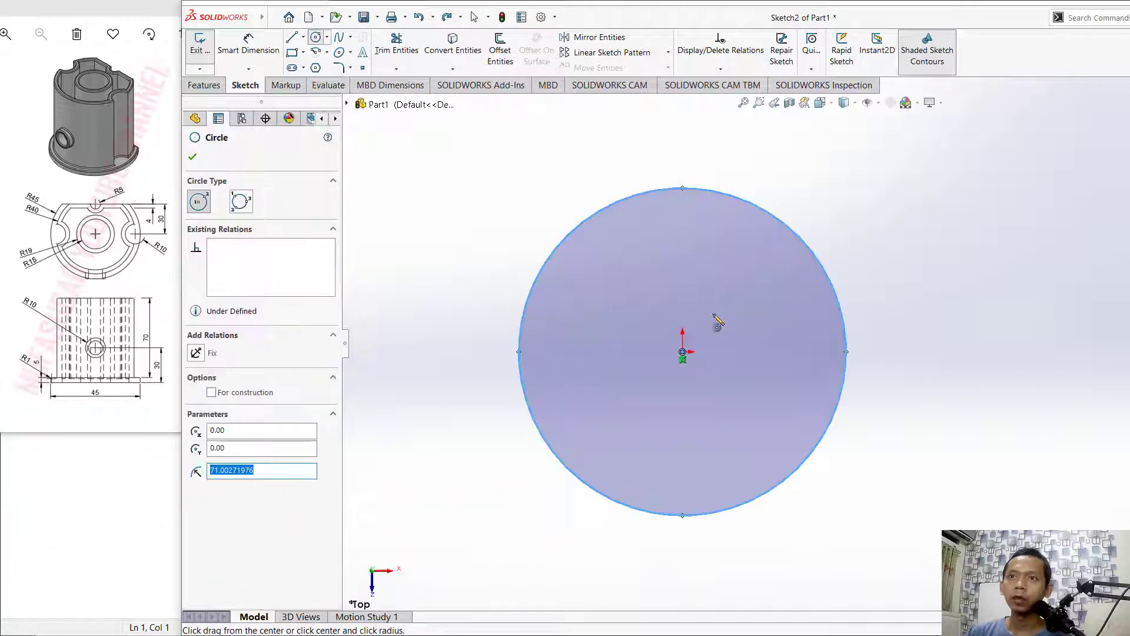
left_click(683, 352)
left_click(719, 222)
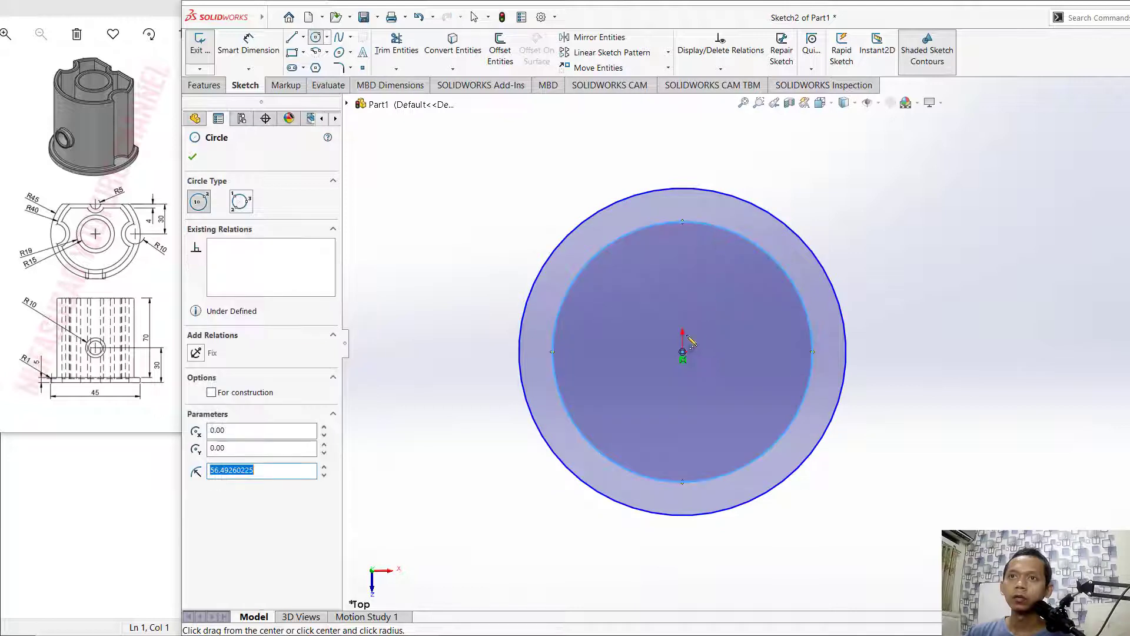
left_click(683, 351)
left_click(711, 325)
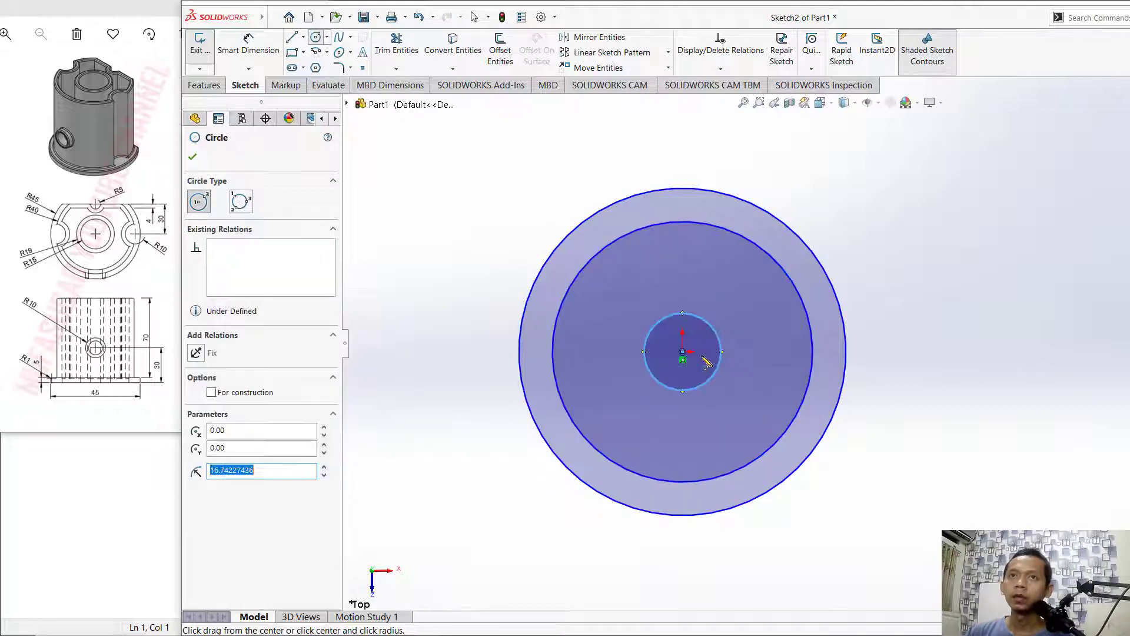
key("Escape")
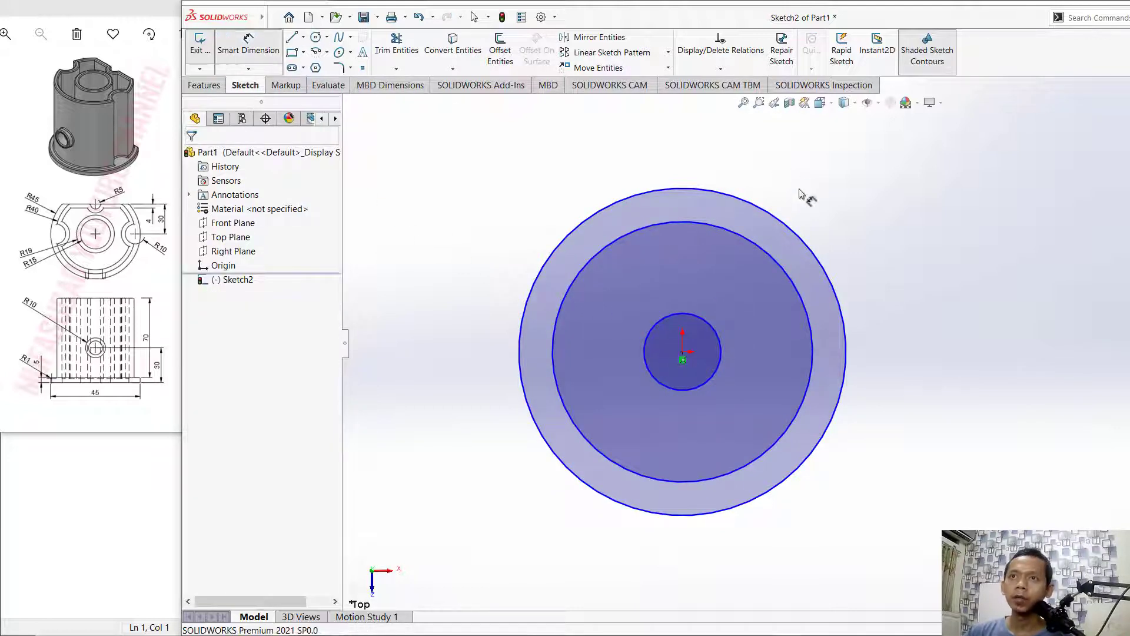
- Dimension the outer circle to 90 mm diameter and the middle circle to 80 mm diameter
left_click(764, 208)
left_click(768, 166)
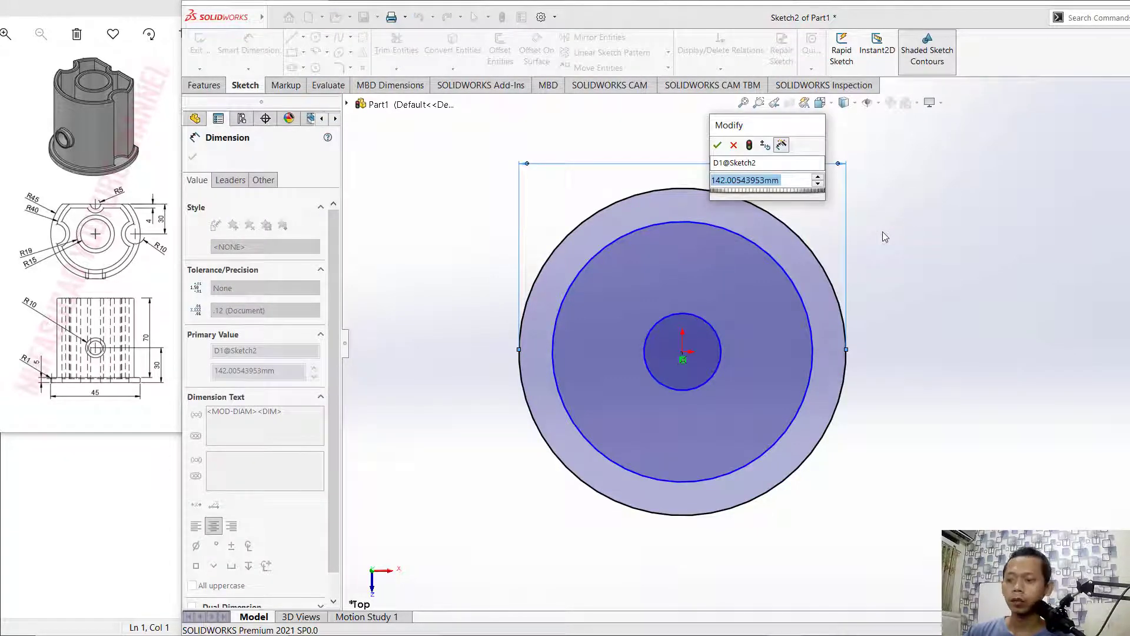
type("90")
key("Return")
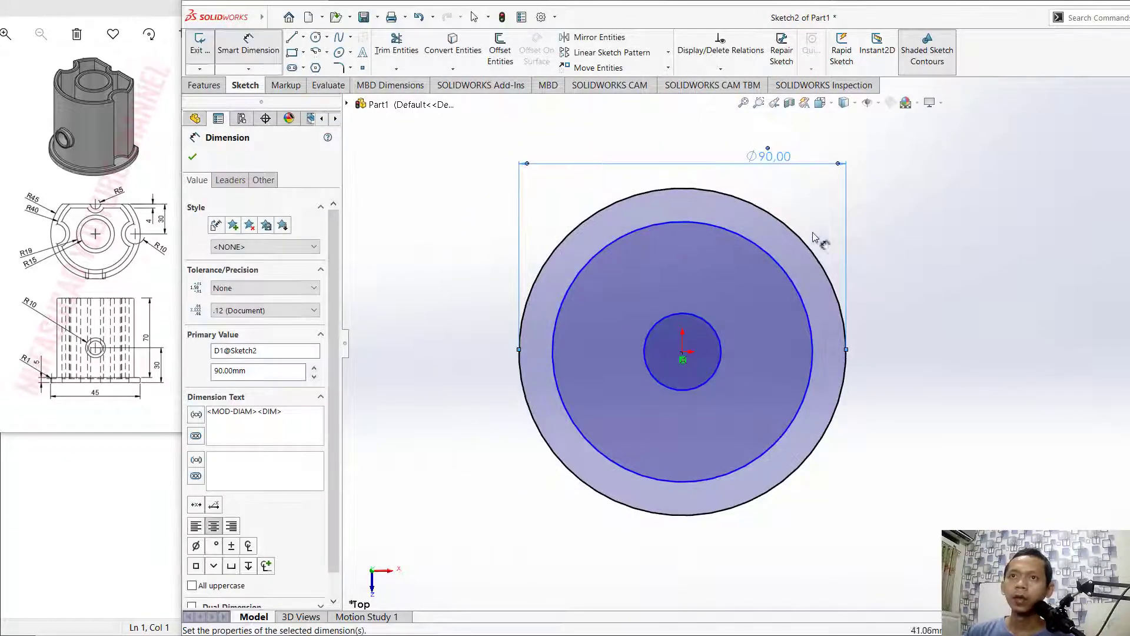
left_click(706, 225)
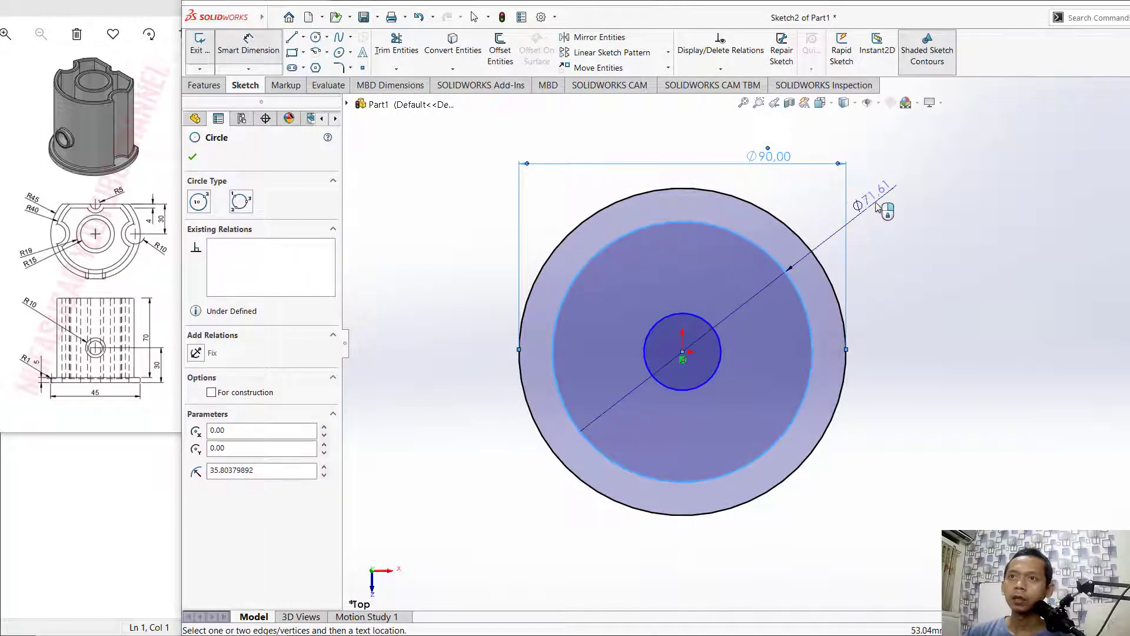
left_click(878, 207)
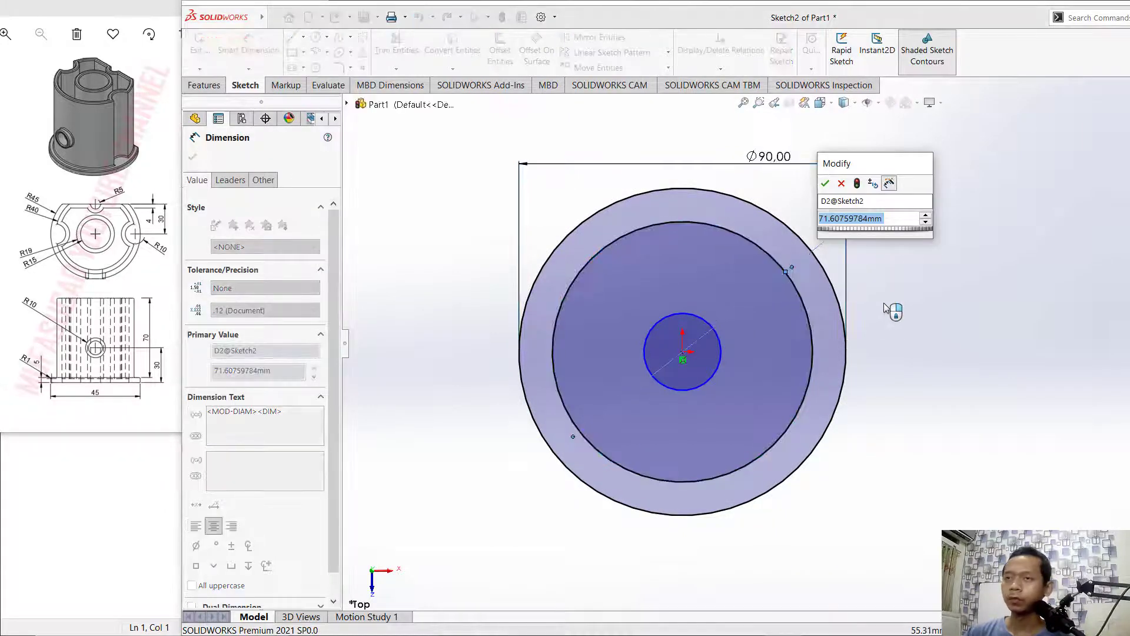
type("80")
key("Return")
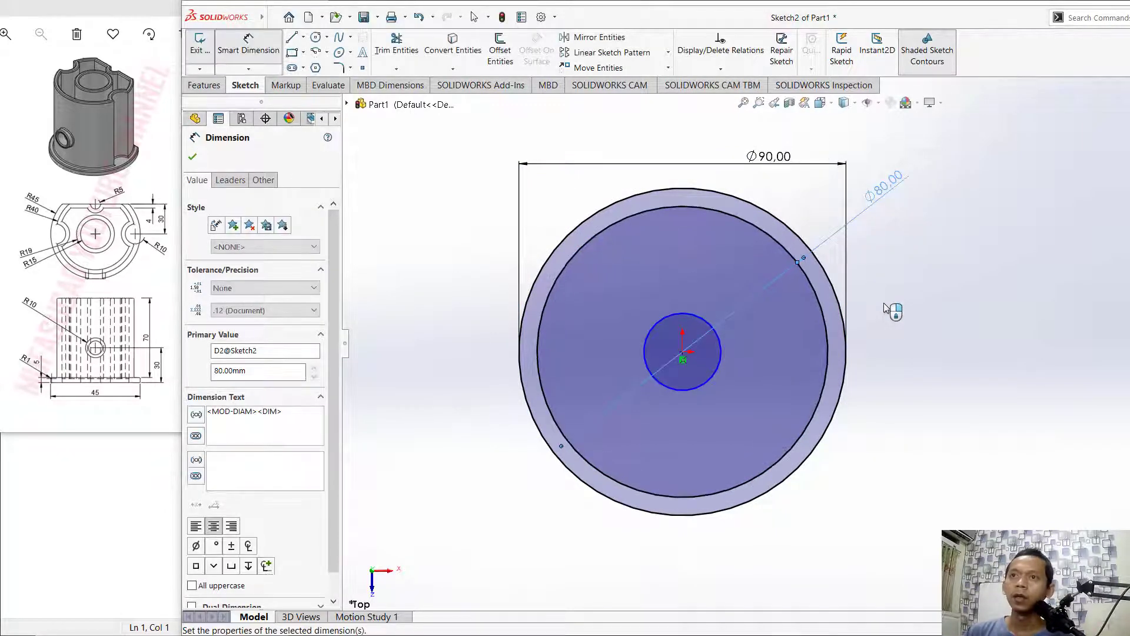
- Dimension the innermost circle to a diameter of 30 mm
left_click(713, 323)
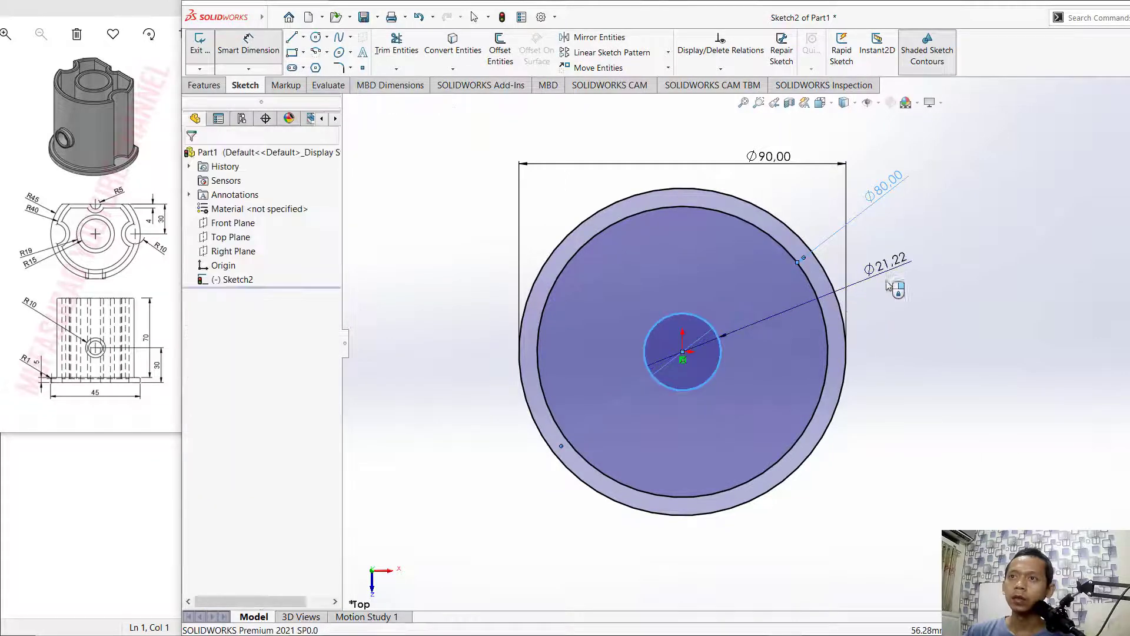
left_click(888, 286)
type("30")
key("Return")
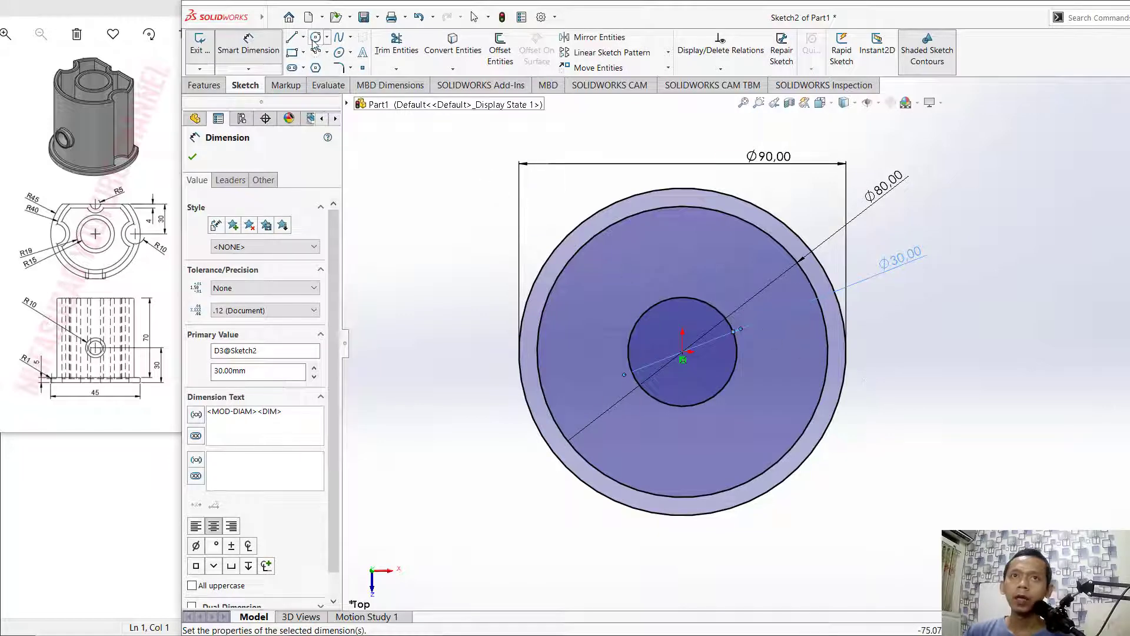
- Sketch a horizontal line across the upper part of the two large circles, about 33.6 mm above the origin and extending past both sides
left_click(291, 37)
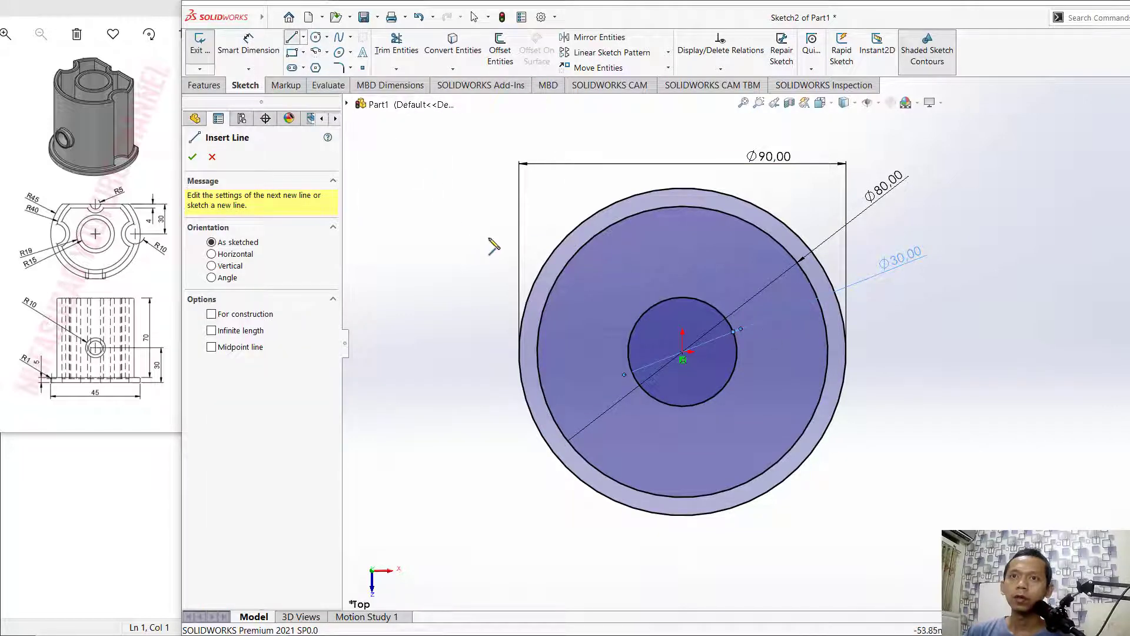
left_click(503, 229)
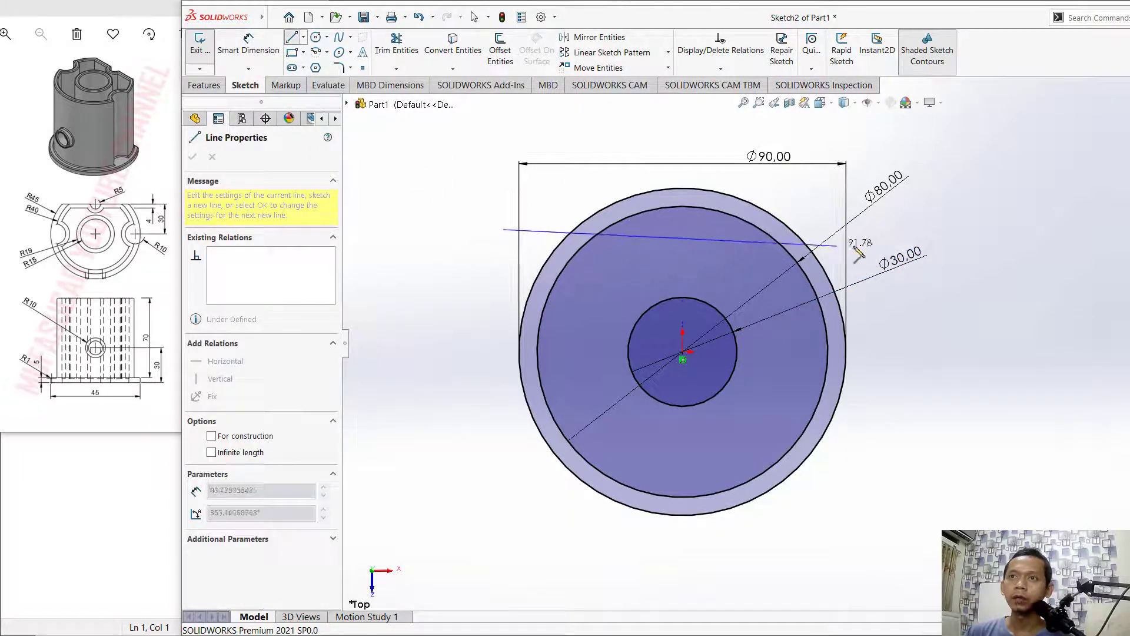
left_click(882, 229)
key("Escape")
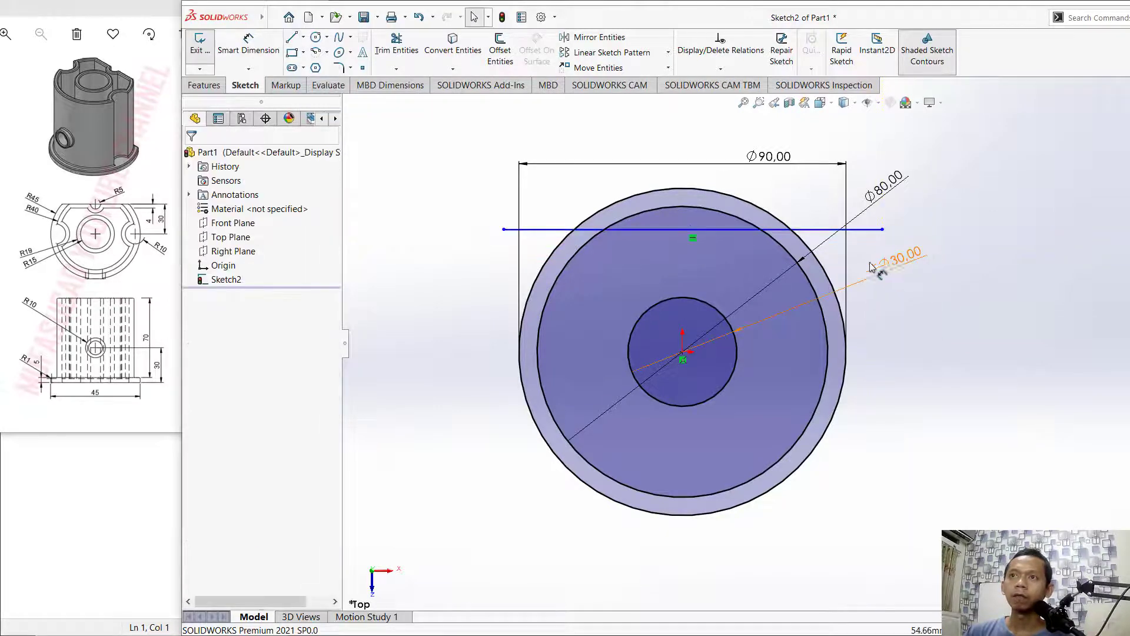
- Dimension the vertical distance between the horizontal line and the origin to 30 mm
left_click(249, 44)
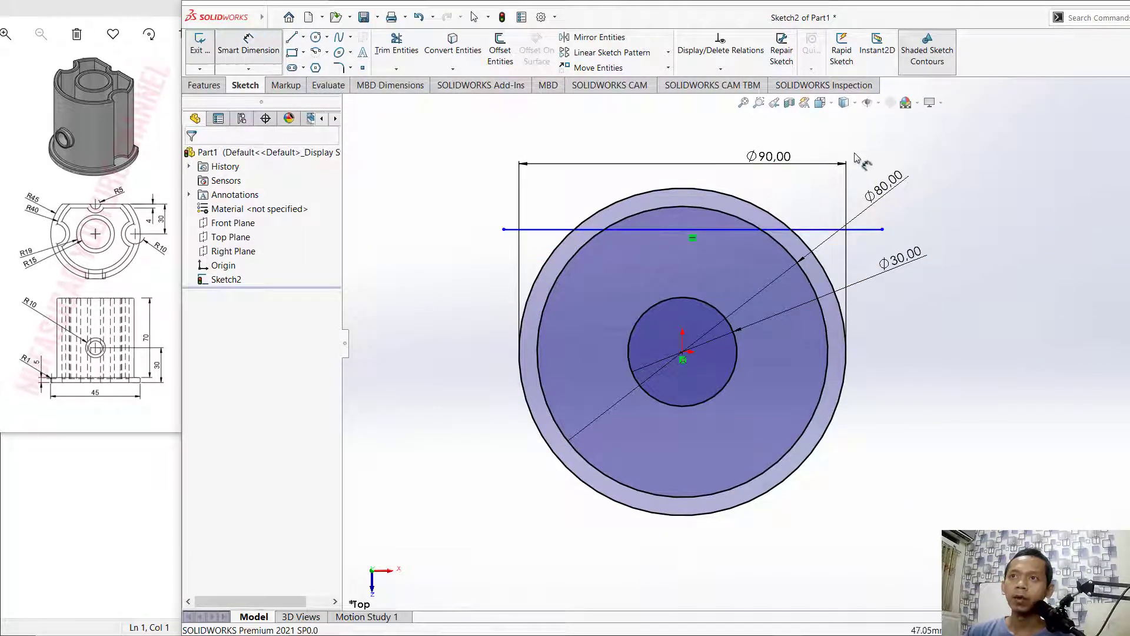
left_click(883, 230)
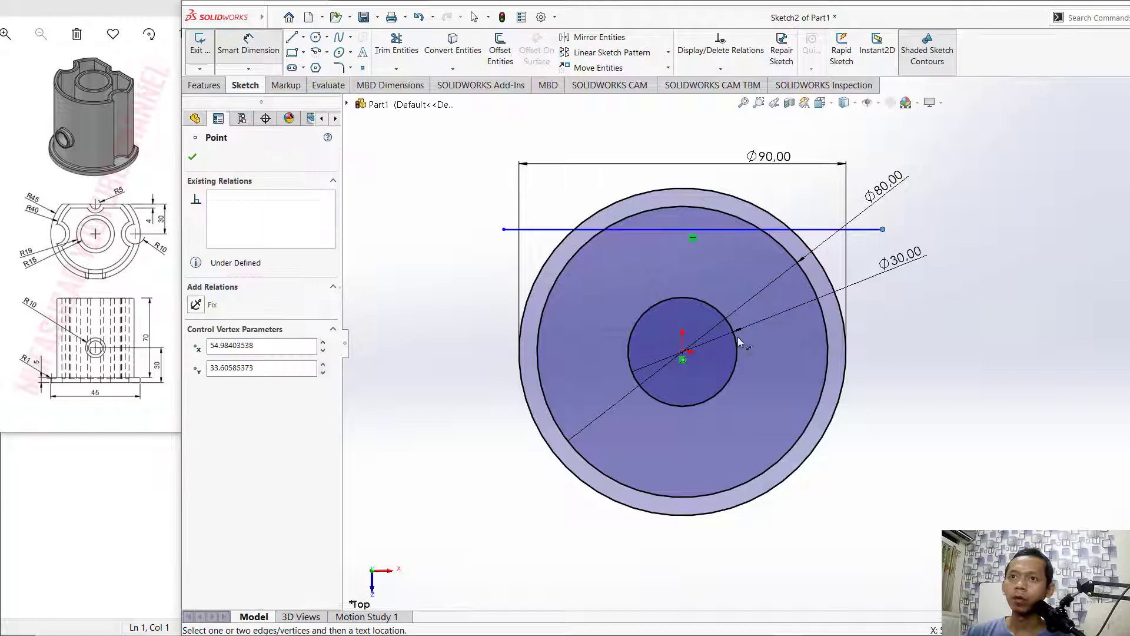
left_click(683, 352)
left_click(935, 277)
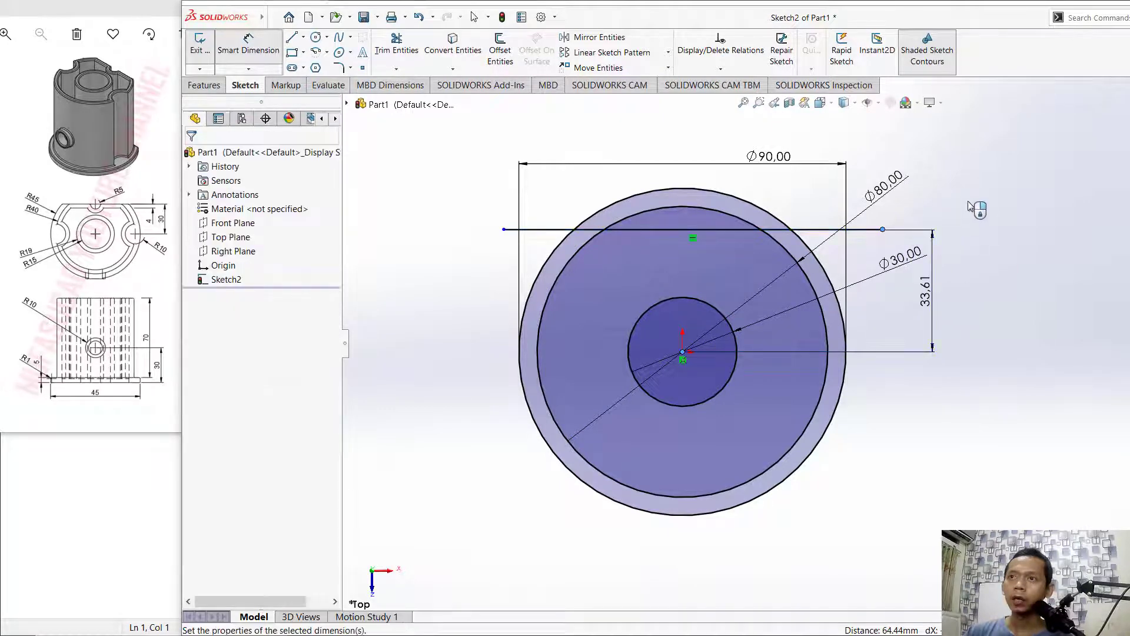
type("30")
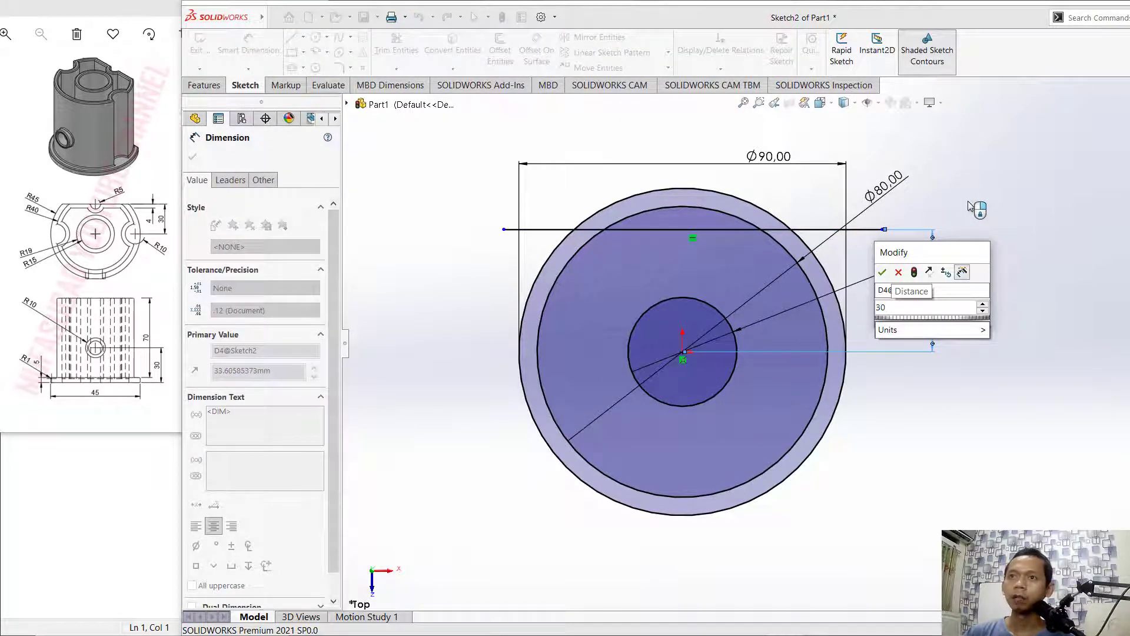
key("Return")
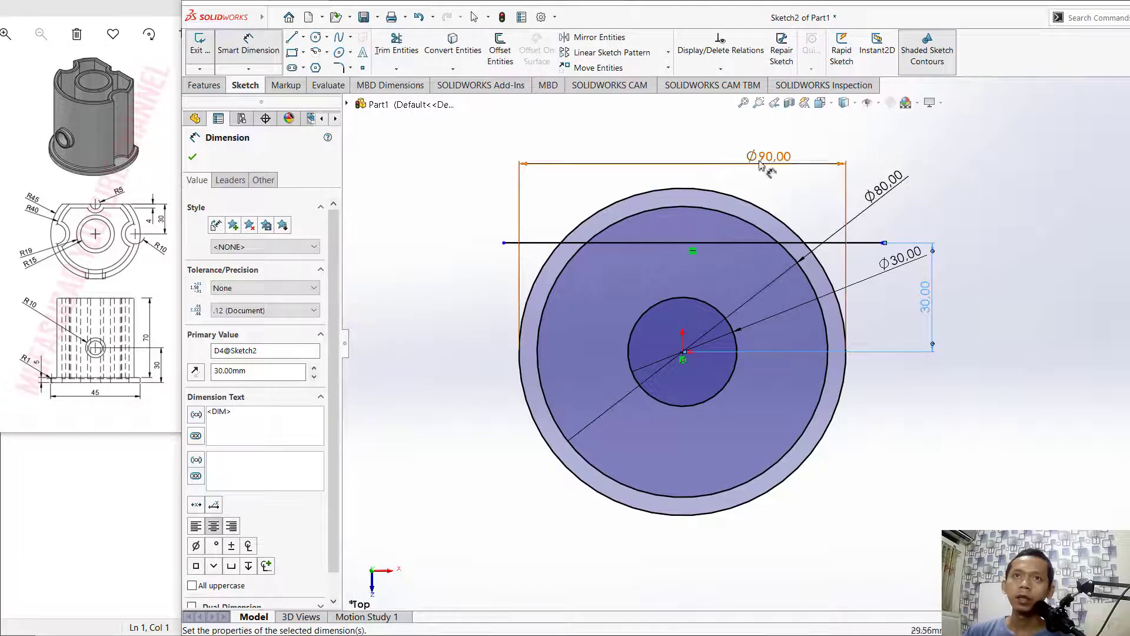
- Trim the line's overhanging ends and the parts of the two large circles above the line with Power trim
left_click(397, 44)
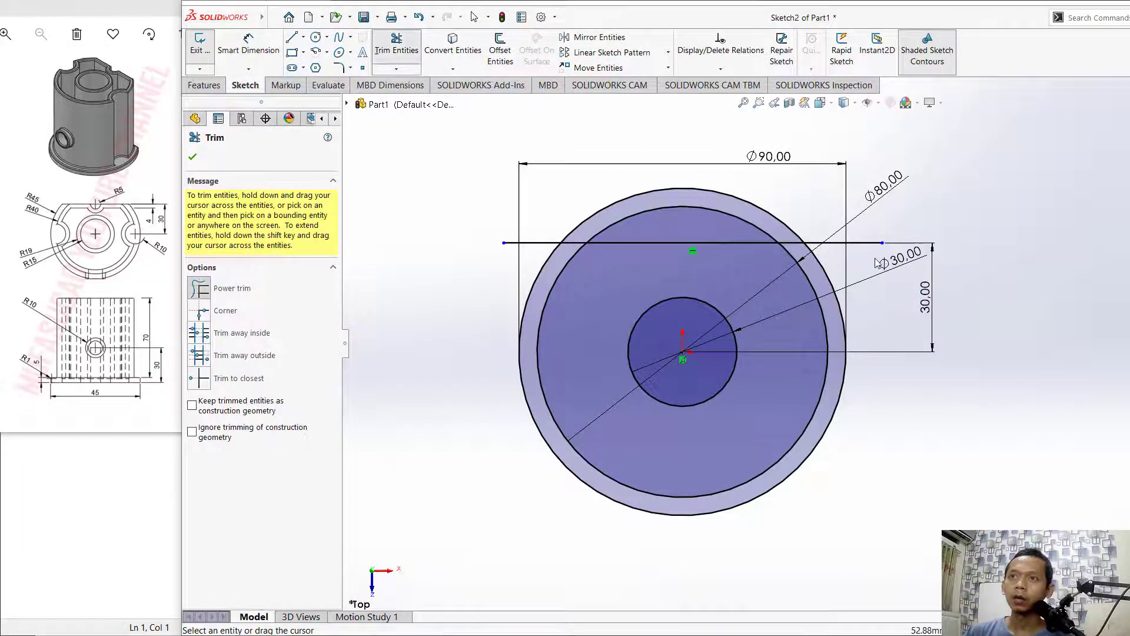
mouse_move(878, 262)
left_mouse_down()
mouse_move(794, 206)
mouse_move(706, 223)
left_mouse_up()
left_click_drag(579, 213, 524, 262)
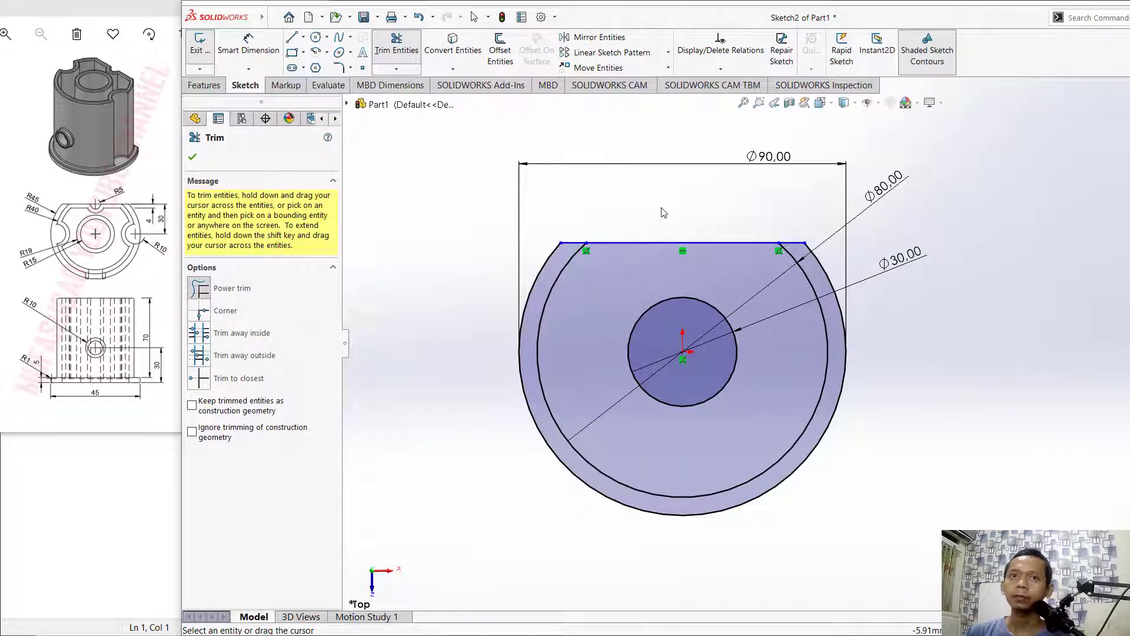
- Sketch a circle about 13 mm in diameter centred on the midpoint of the flat upper edge
left_click(315, 37)
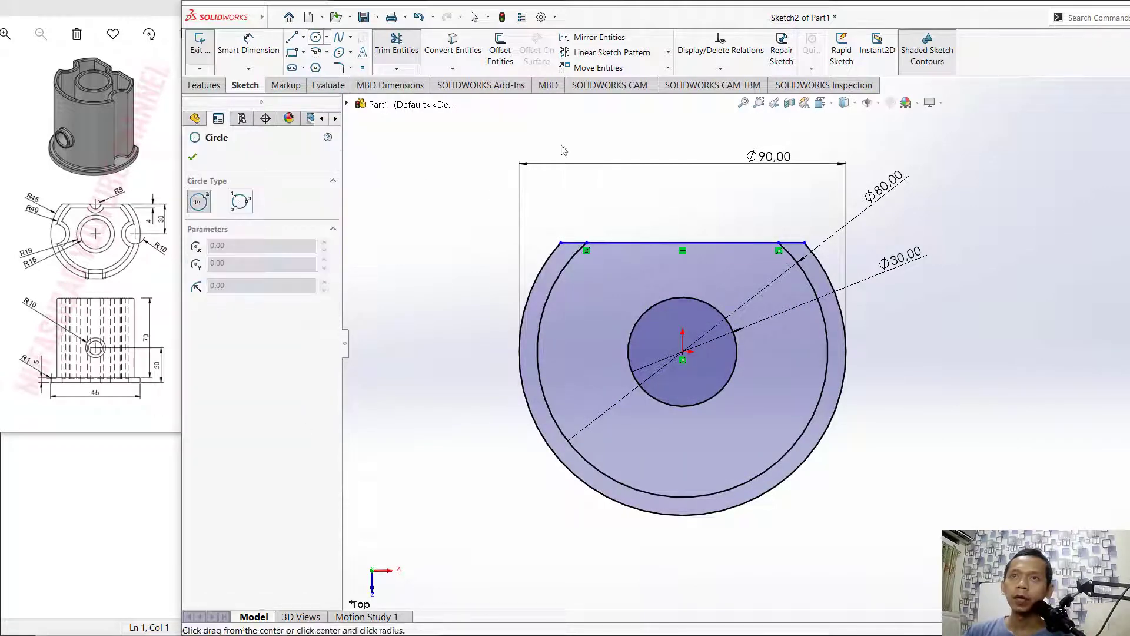
left_click(683, 243)
left_click(700, 226)
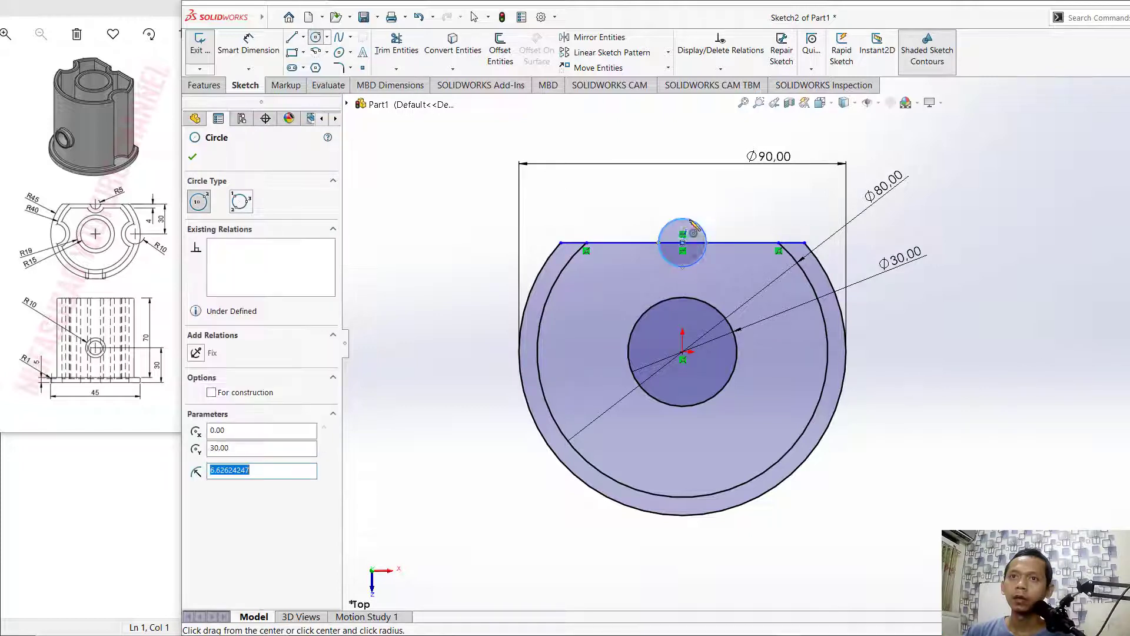
- Sketch a circle centred on each side quadrant of the 80 mm arc, level with the origin, the right one about 26 mm in diameter
left_click(537, 352)
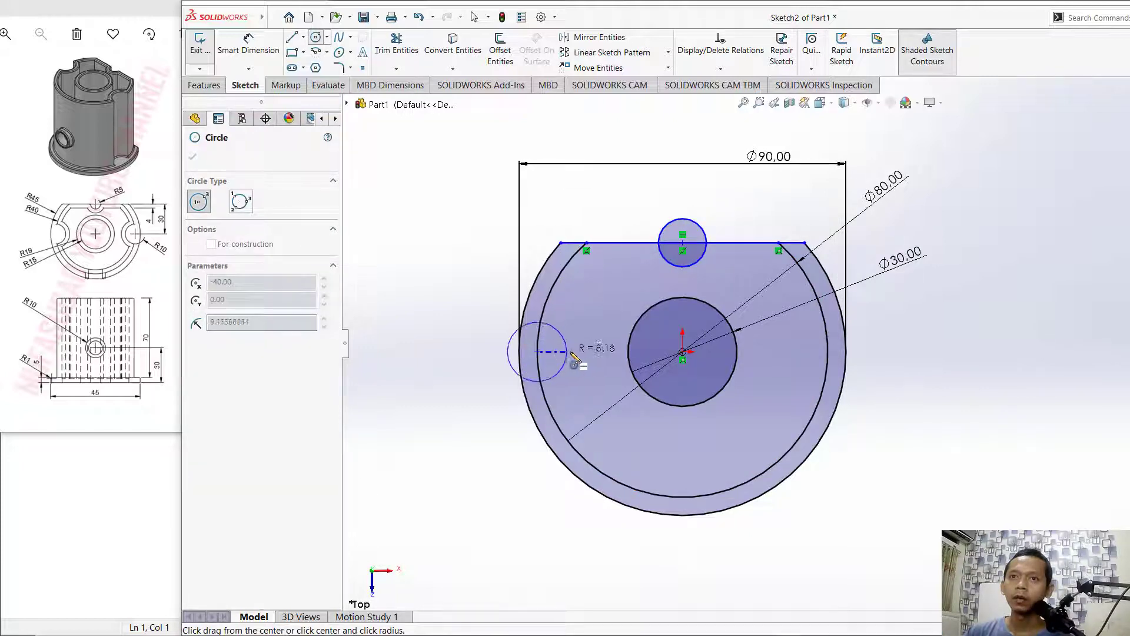
left_click(573, 353)
left_click(828, 351)
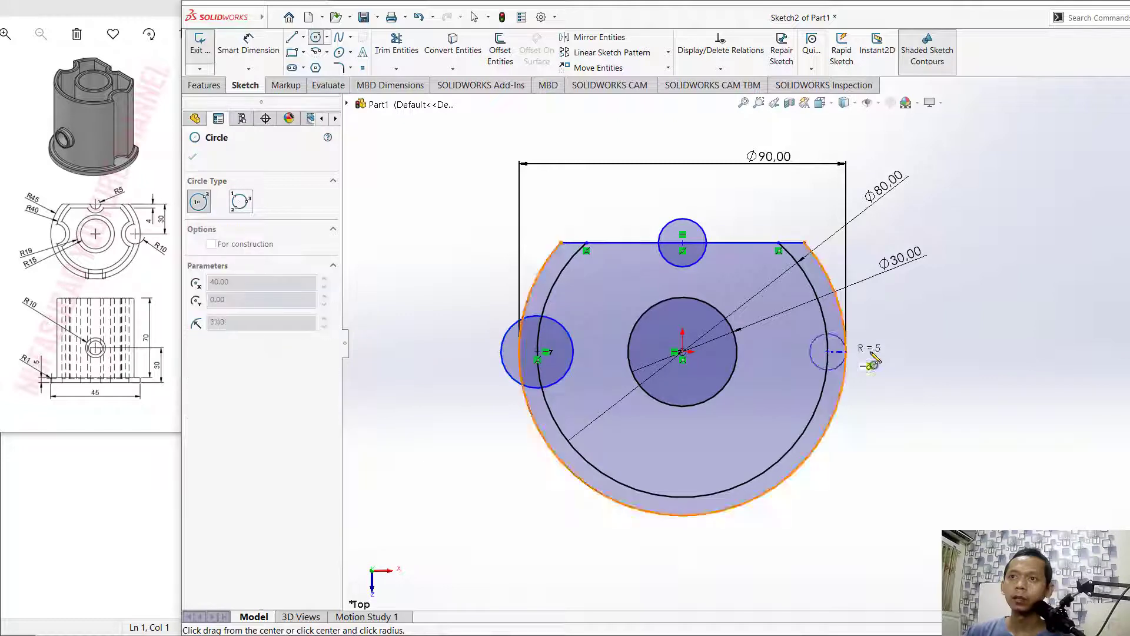
left_click(876, 352)
- Dimension the small circle on the flat upper edge to a diameter of 10 mm
left_click(246, 59)
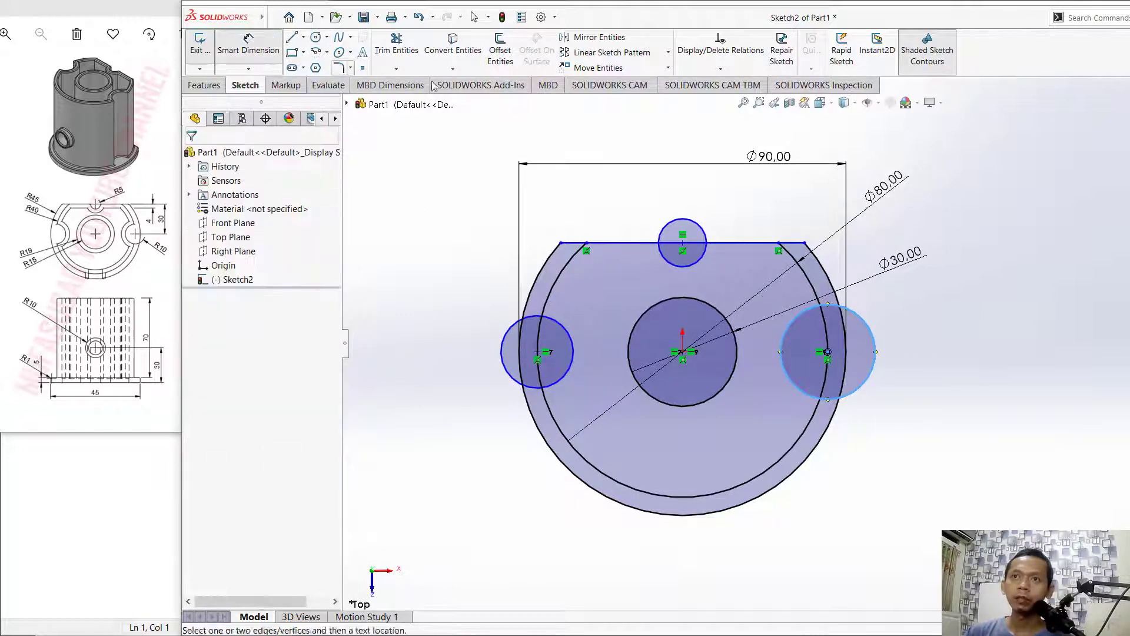
left_click(702, 222)
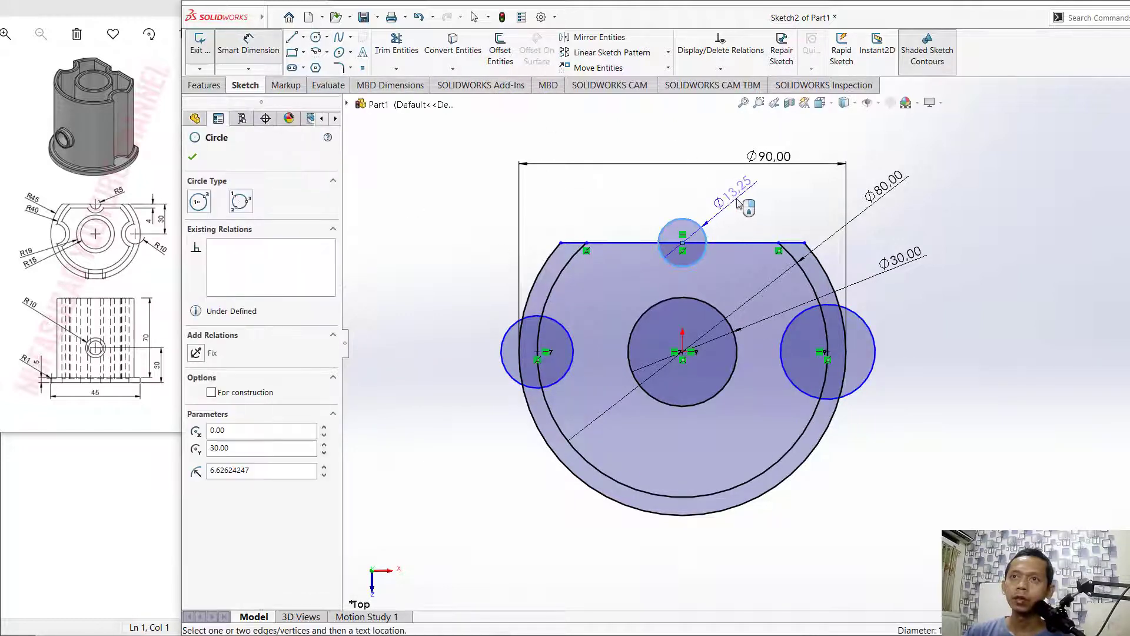
left_click(740, 253)
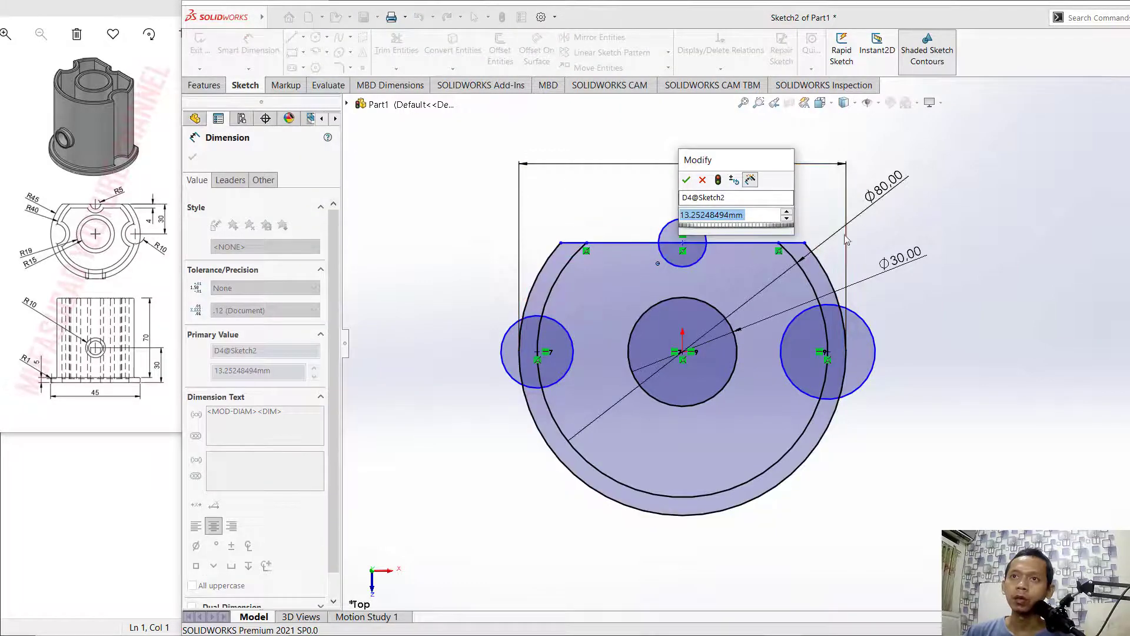
type("10")
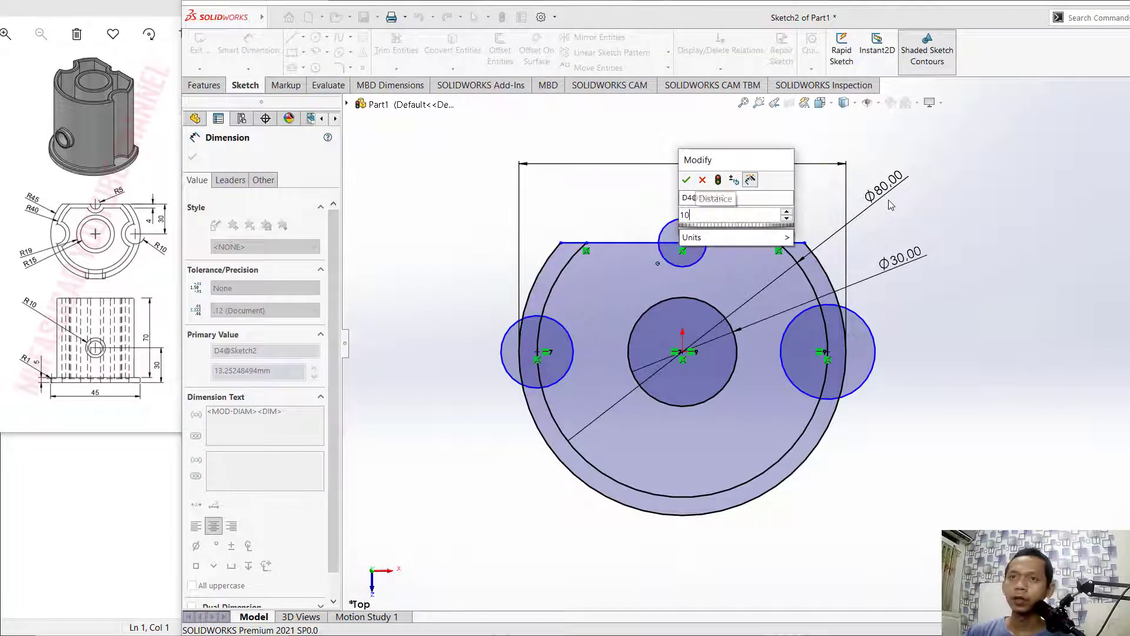
key("Return")
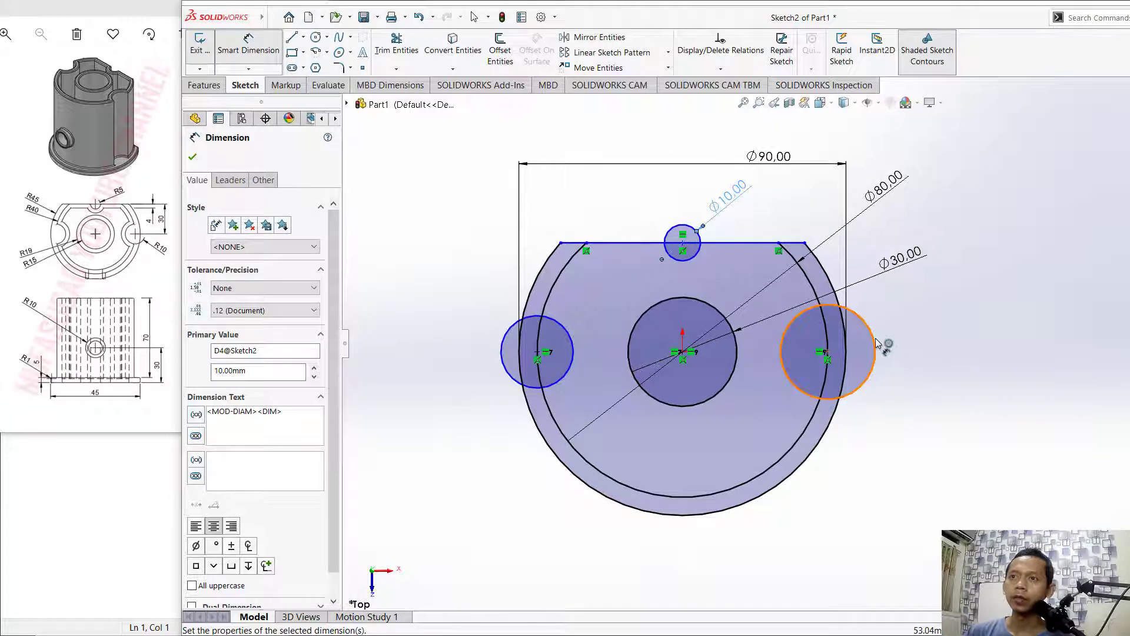
- Dimension both side circles on the 80 mm arc to a diameter of 20 mm
left_click(875, 346)
left_click(947, 278)
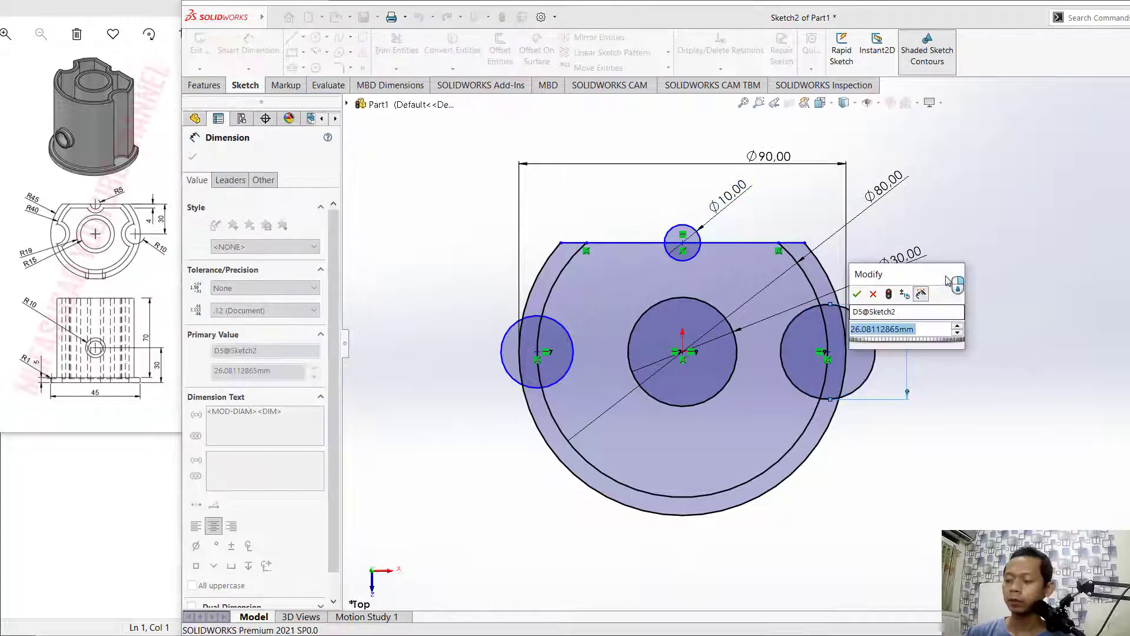
type("20")
key("Return")
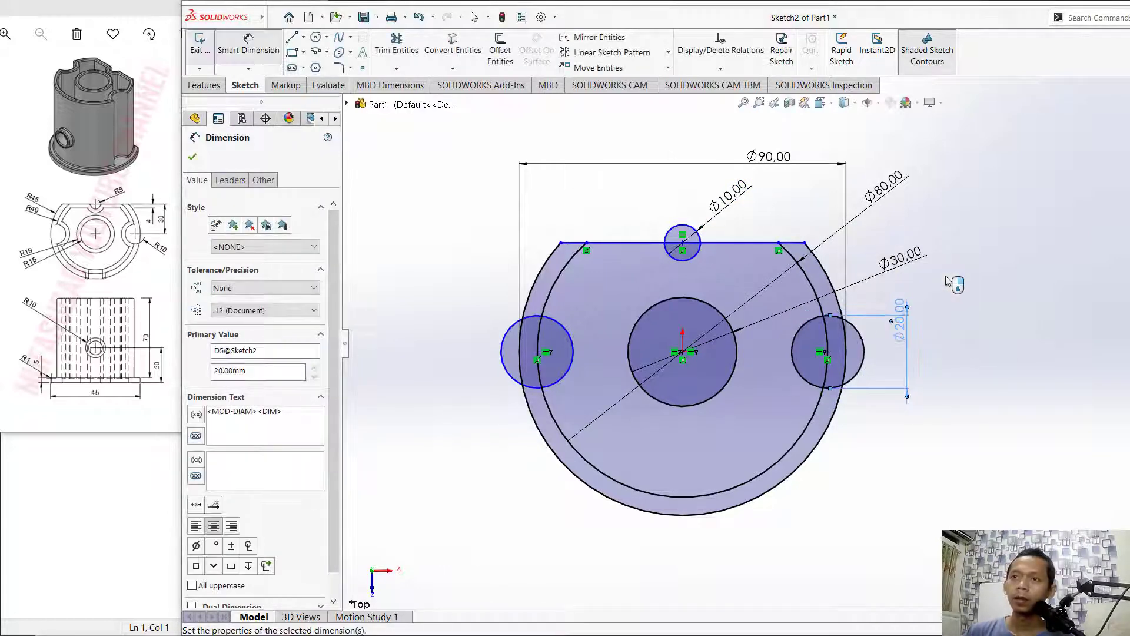
left_click(507, 331)
left_click(486, 312)
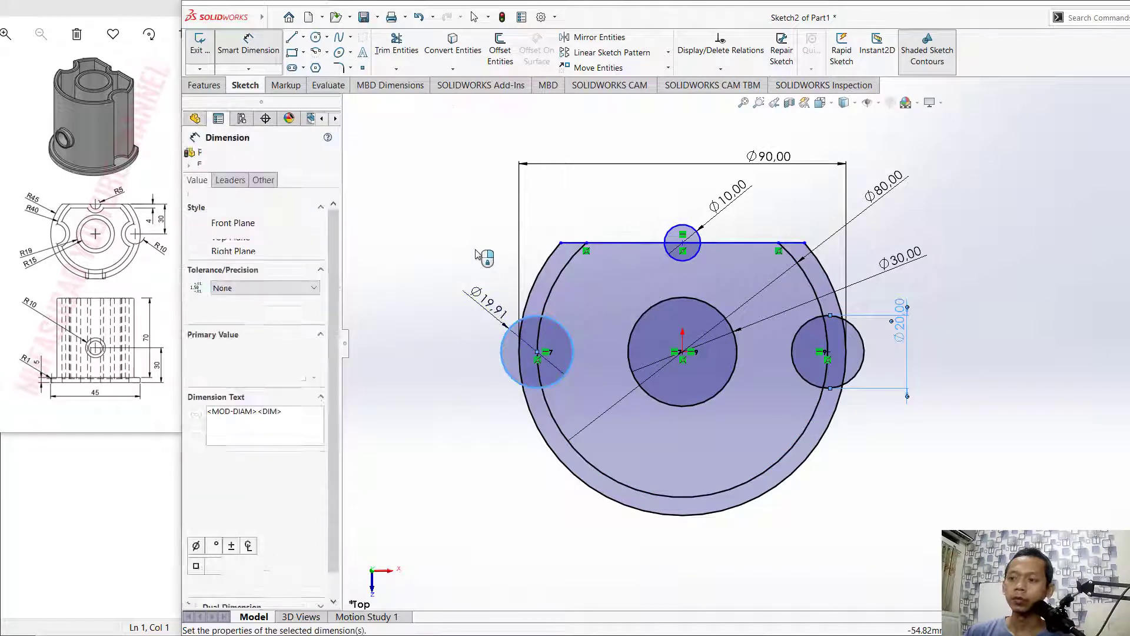
type("20")
key("Return")
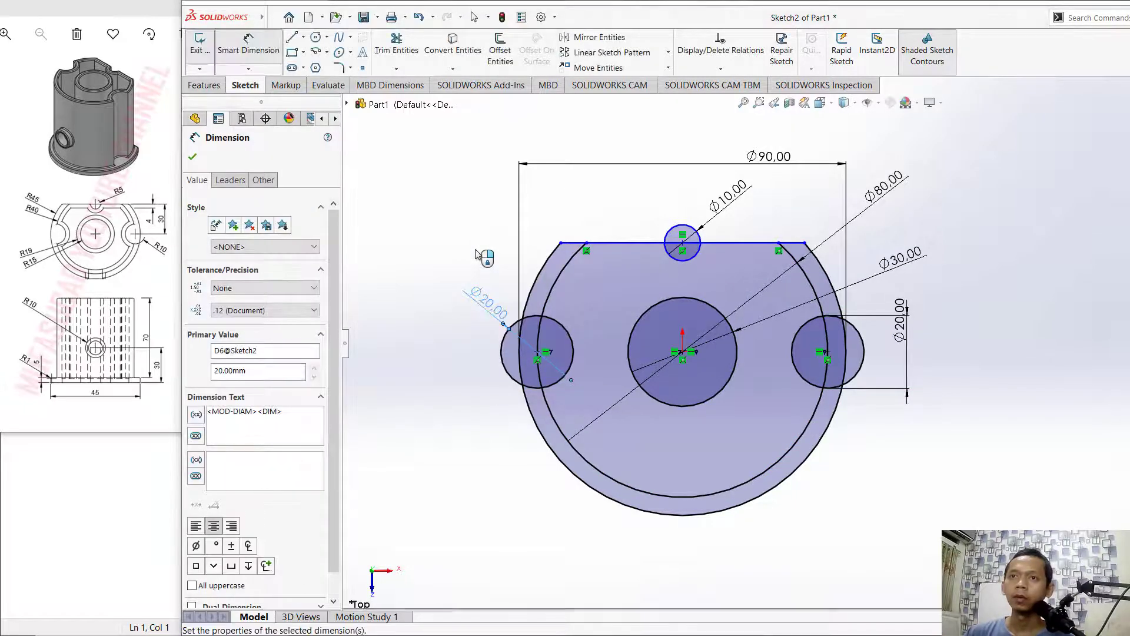
- Power trim the side circles and small edge circle to their inward arcs, removing the 80 mm arc pieces within the side circles
left_click(396, 45)
left_click_drag(503, 340, 547, 345)
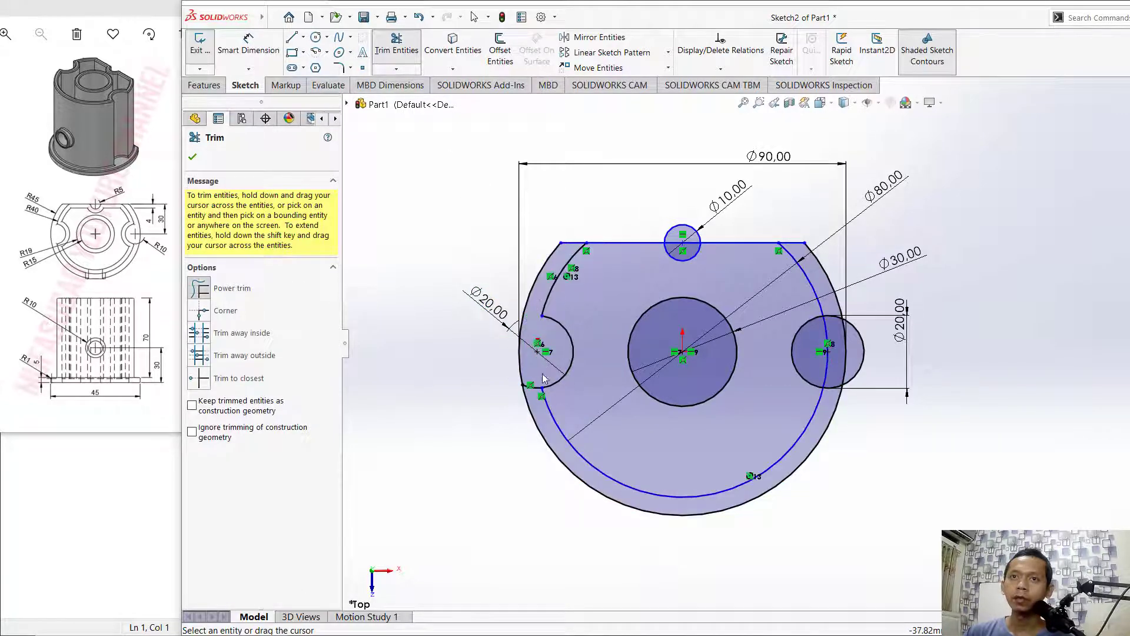
left_click_drag(710, 233, 681, 237)
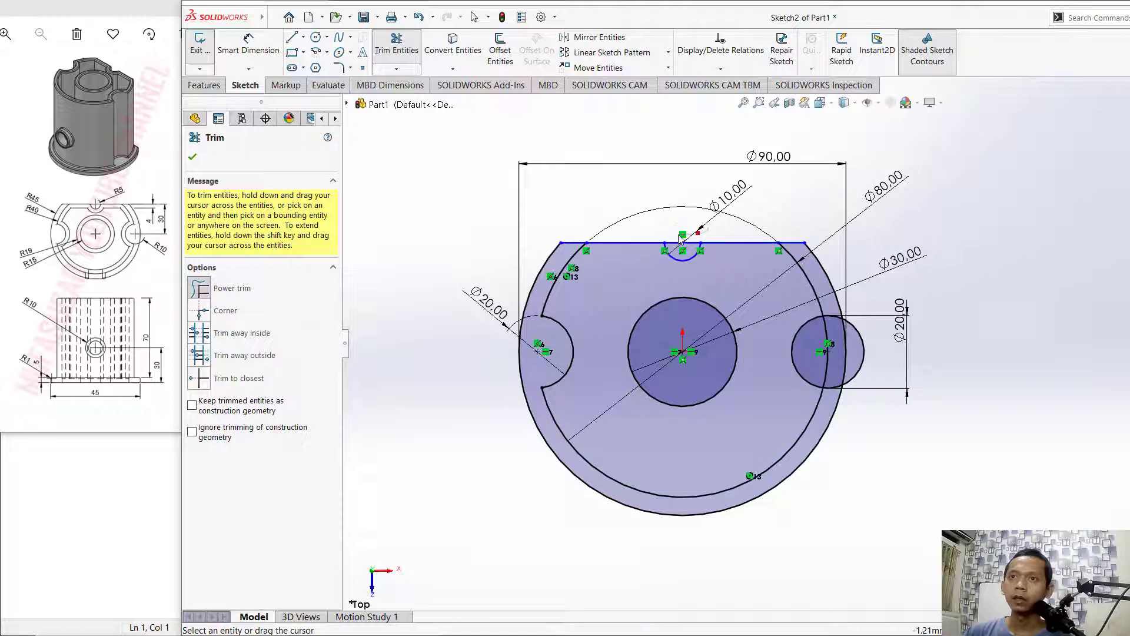
left_click_drag(870, 350, 834, 396)
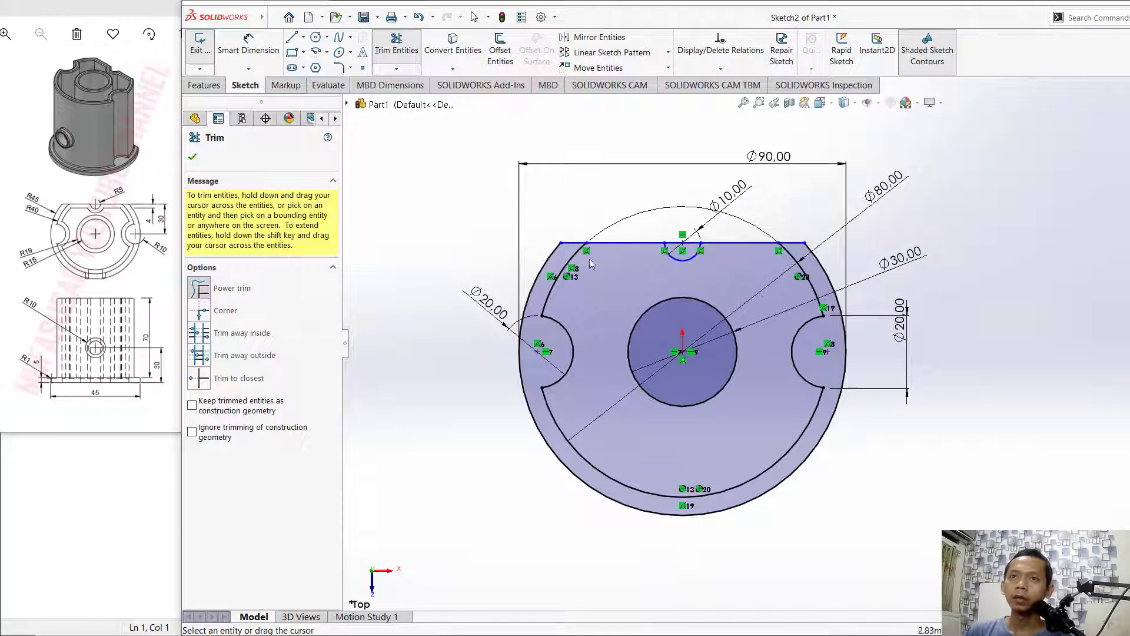
left_click(194, 158)
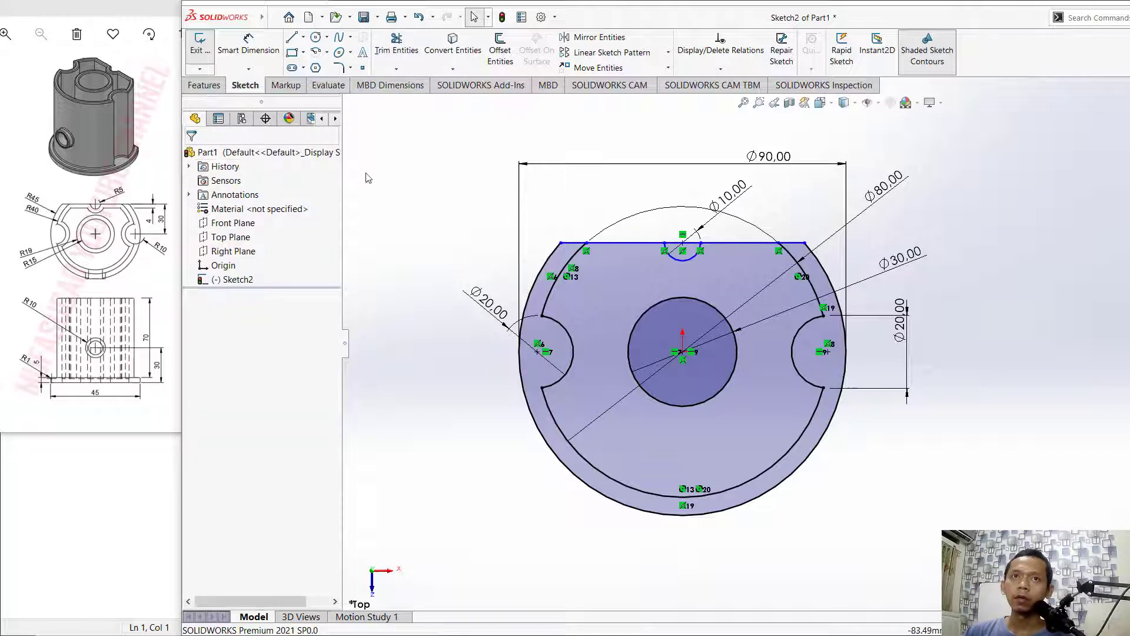
- Extrude all profile regions except the 30 mm centre hole 5 mm in the reversed direction, below the sketch plane
left_click(205, 86)
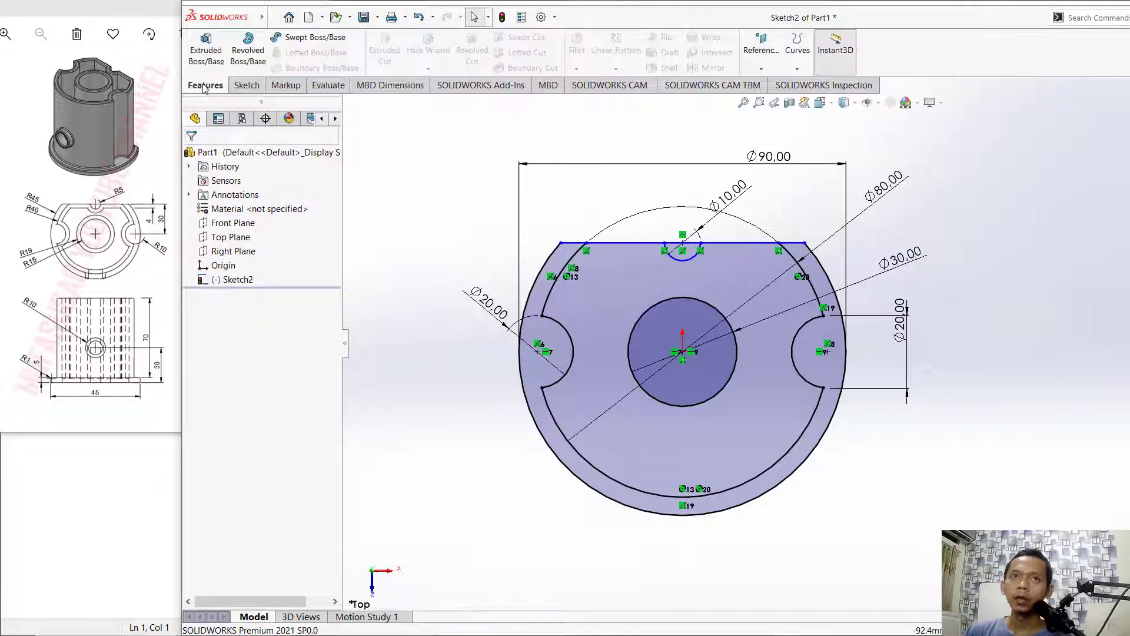
left_click(213, 56)
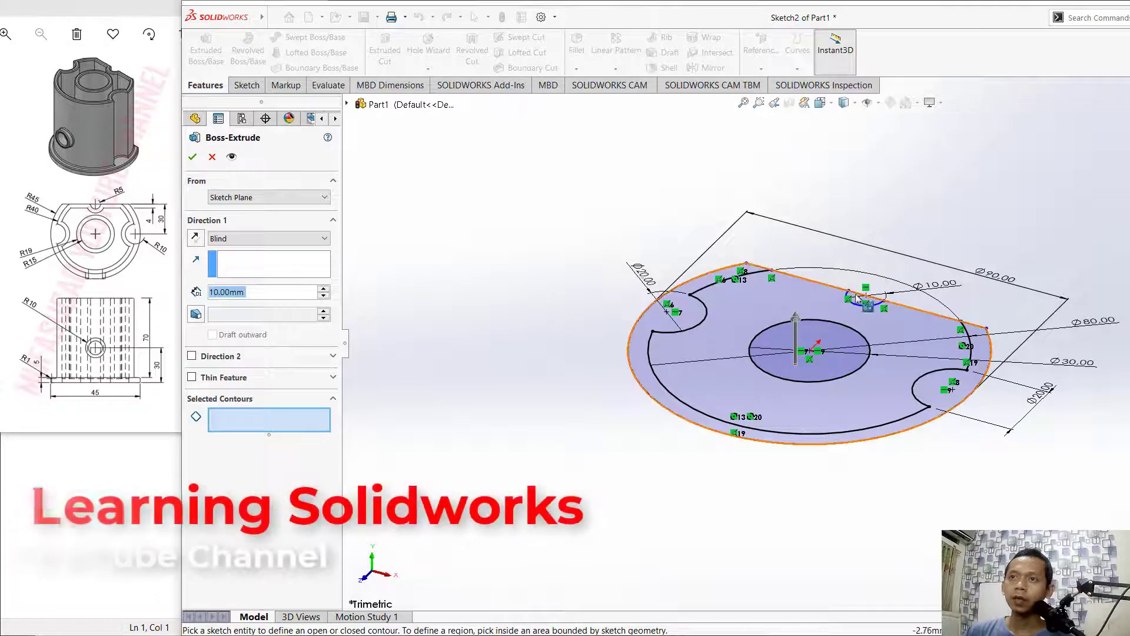
left_click(836, 306)
left_click(758, 306)
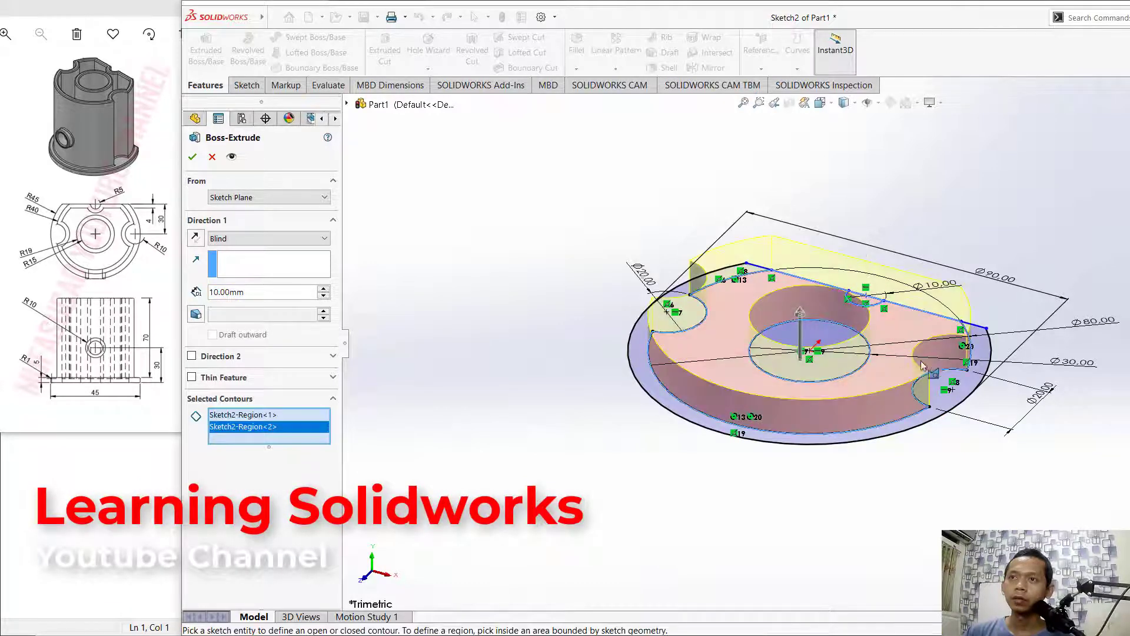
left_click(948, 403)
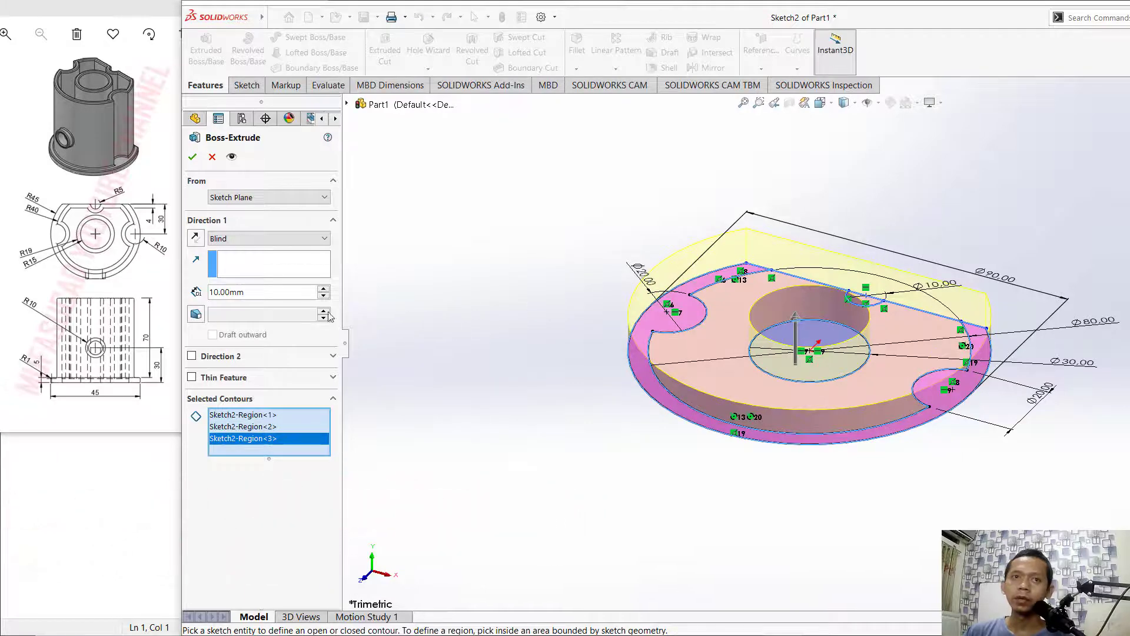
left_click(196, 241)
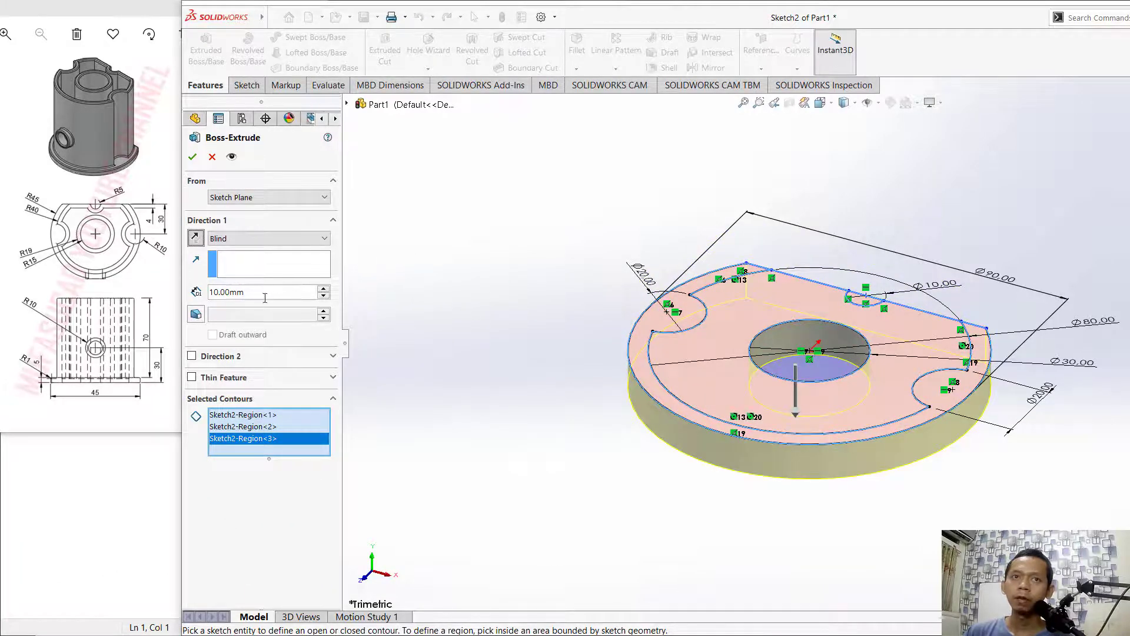
left_click_drag(271, 293, 205, 292)
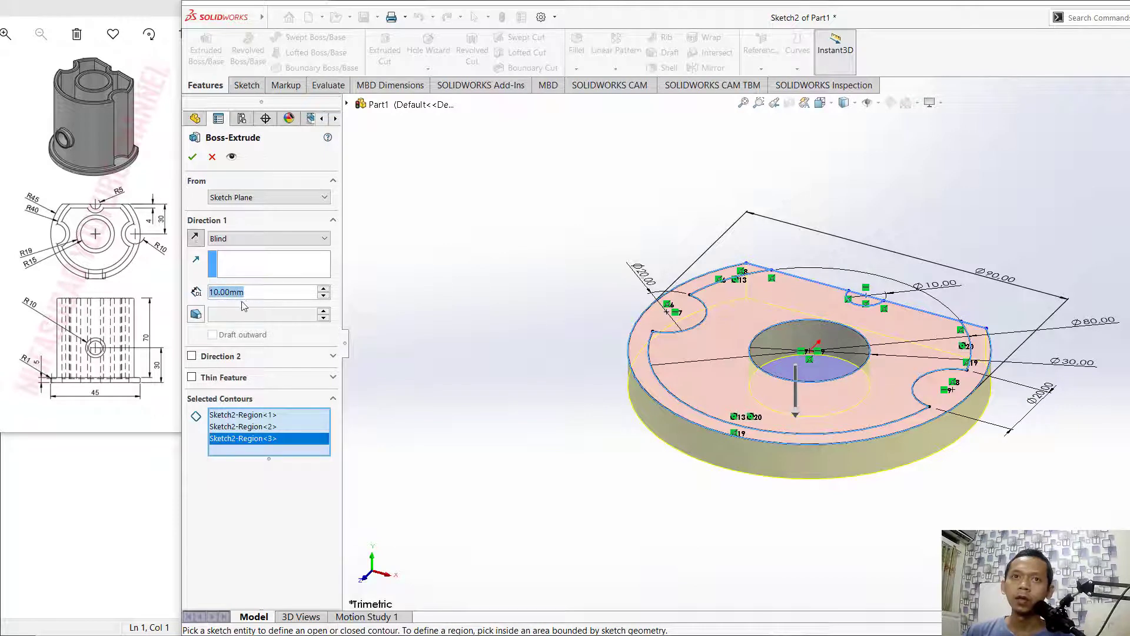
type("5")
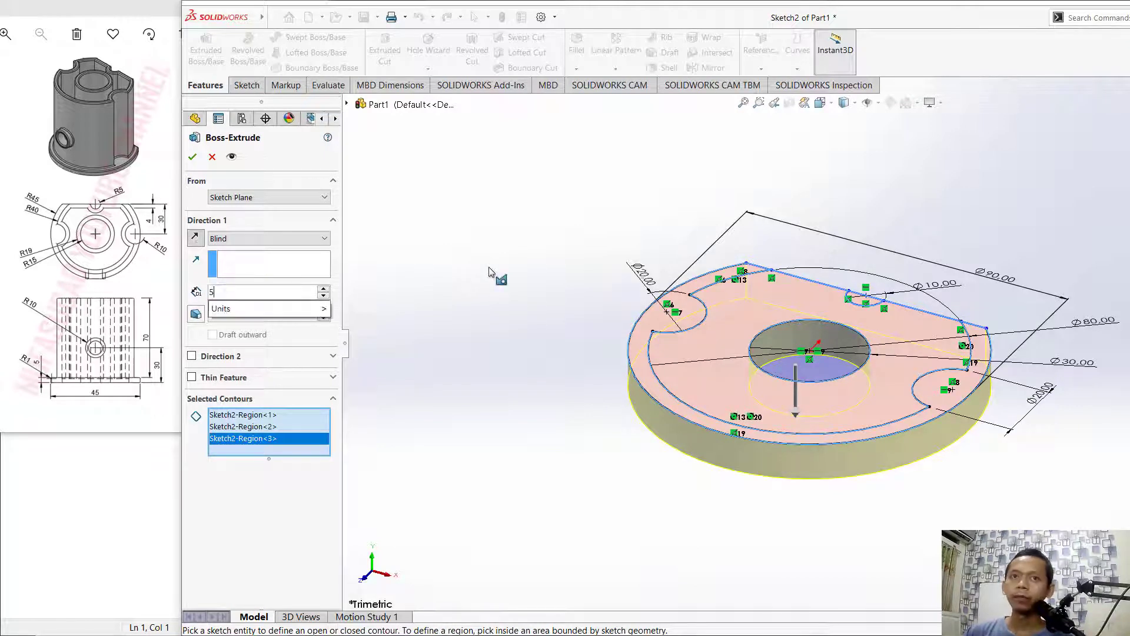
key("Return")
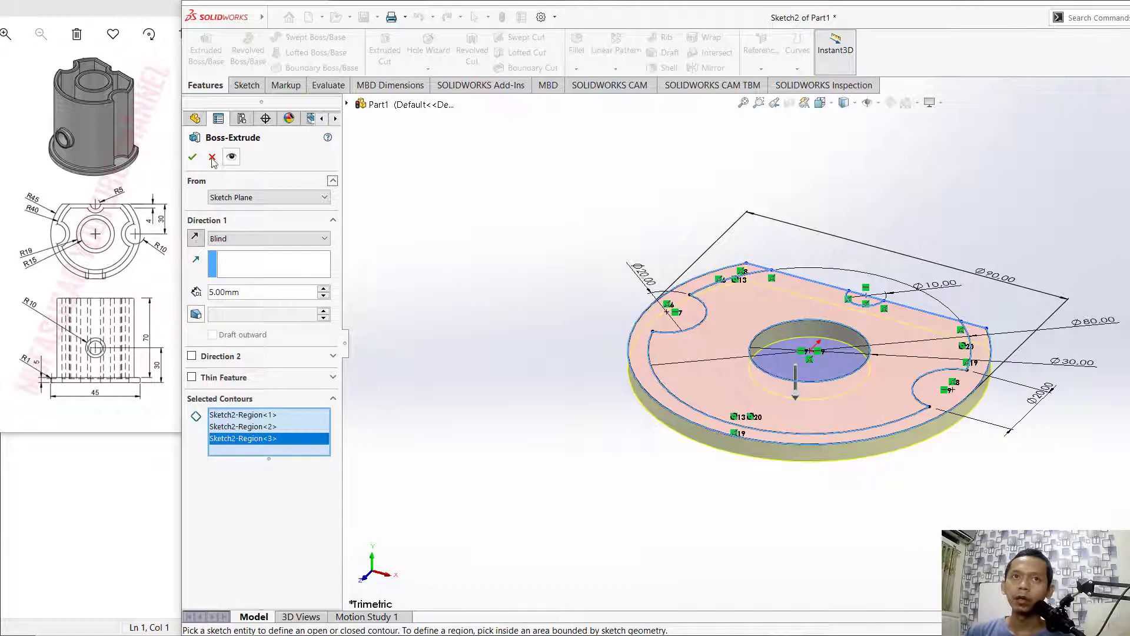
left_click(193, 157)
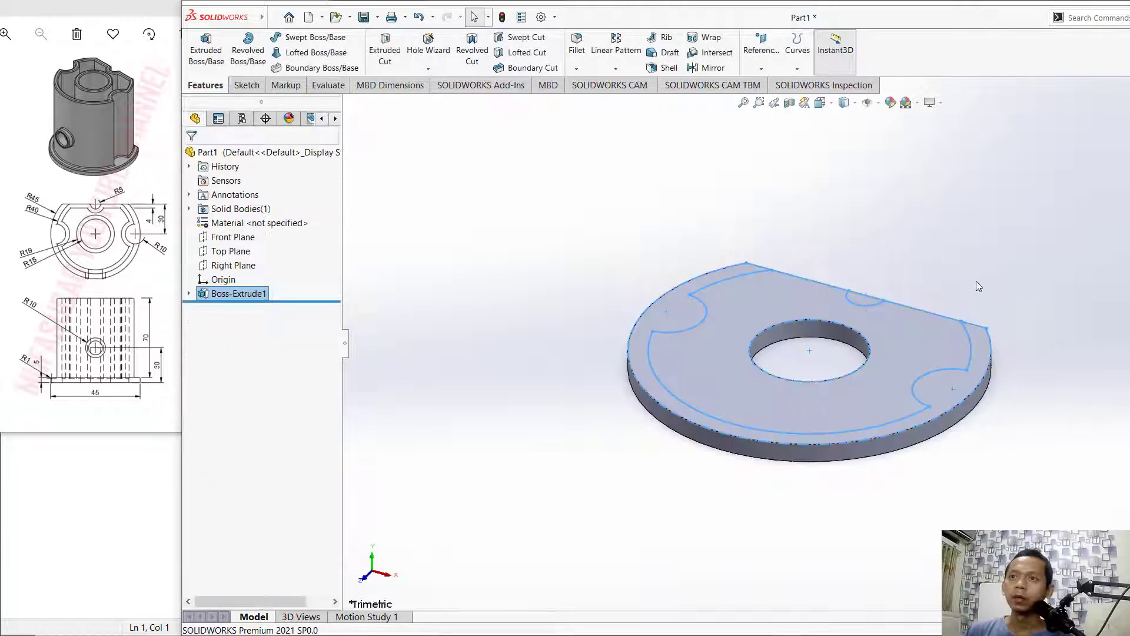
- Show the base plate's profile sketch on the model
middle_click_drag(976, 282, 898, 285, "ctrl")
left_click(848, 255)
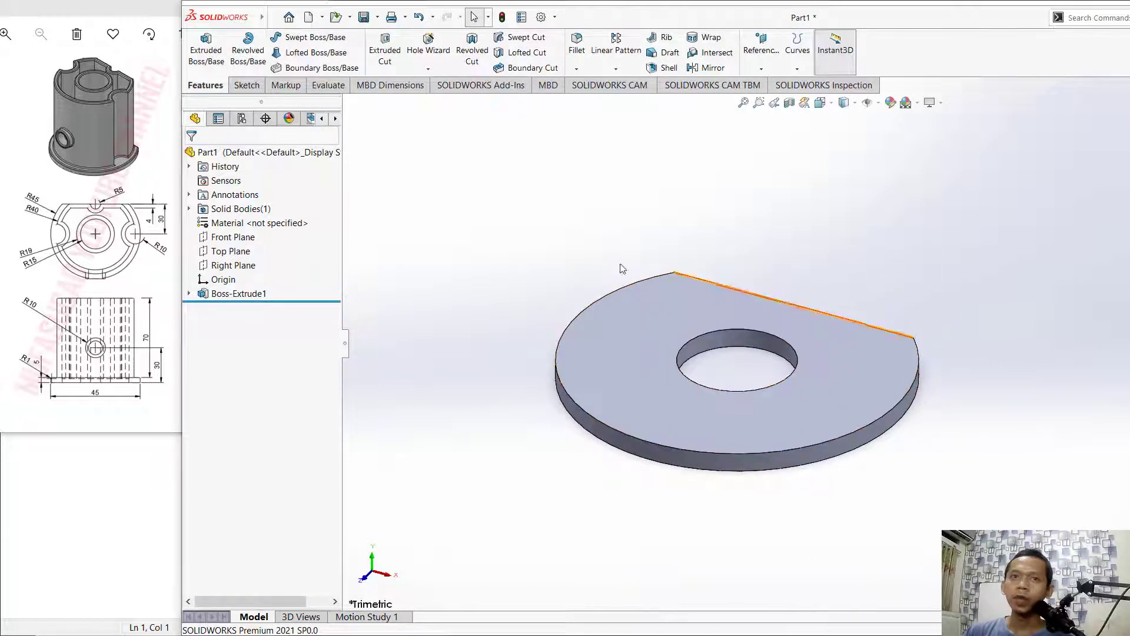
left_click(189, 293)
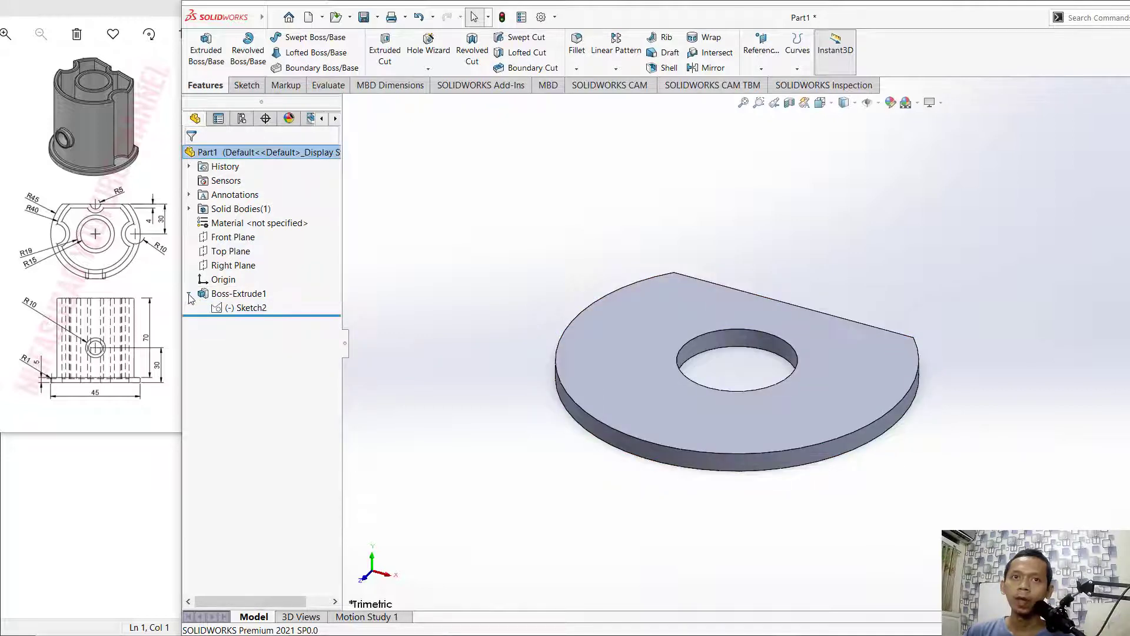
right_click(252, 310)
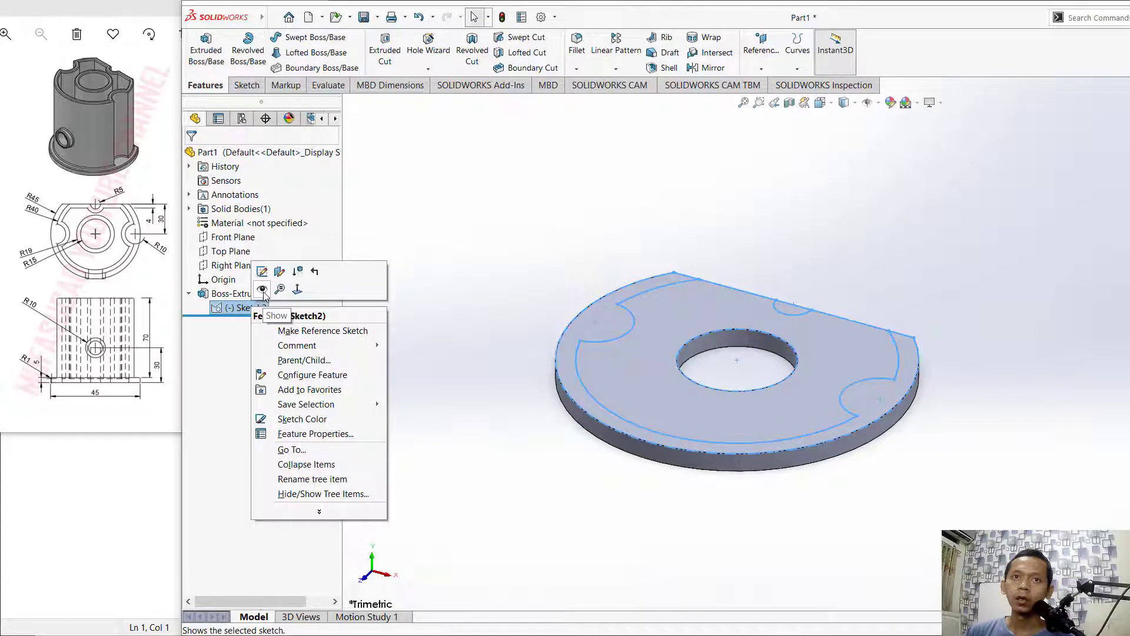
left_click(262, 290)
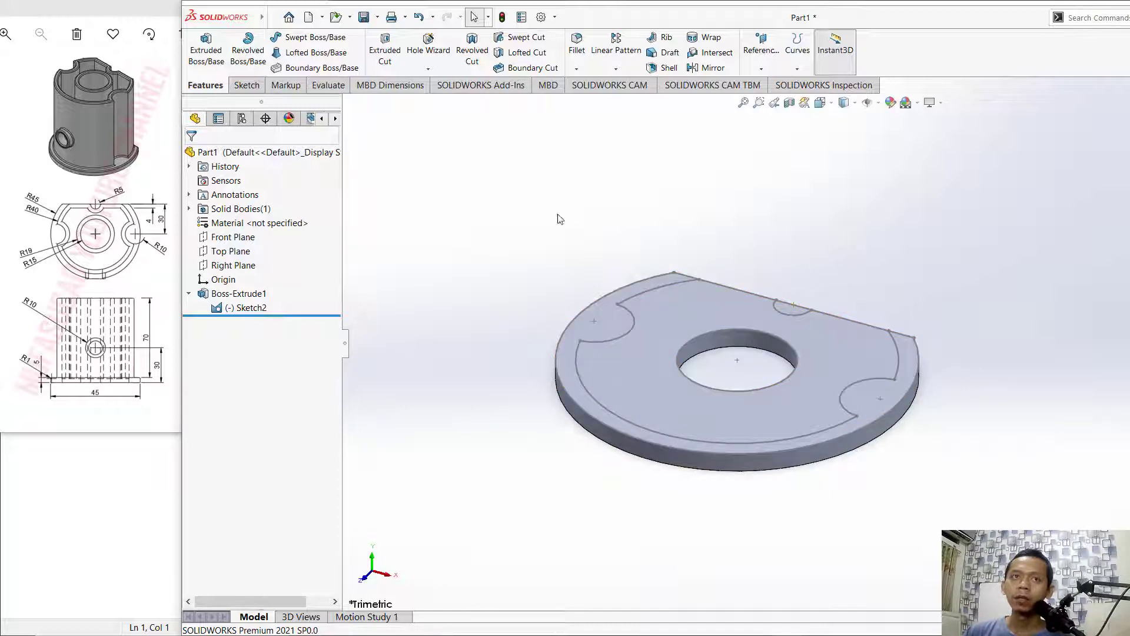
- Begin a boss extrude from the shown sketch, using only the notched inner region as contour and removing the open contour
left_click(206, 52)
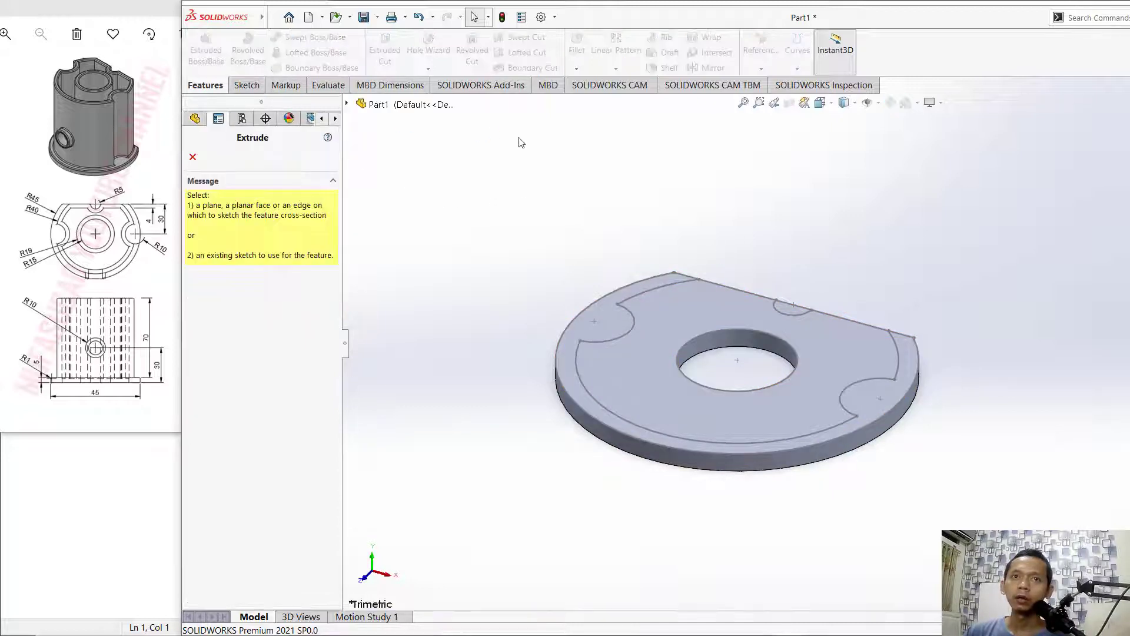
left_click(649, 291)
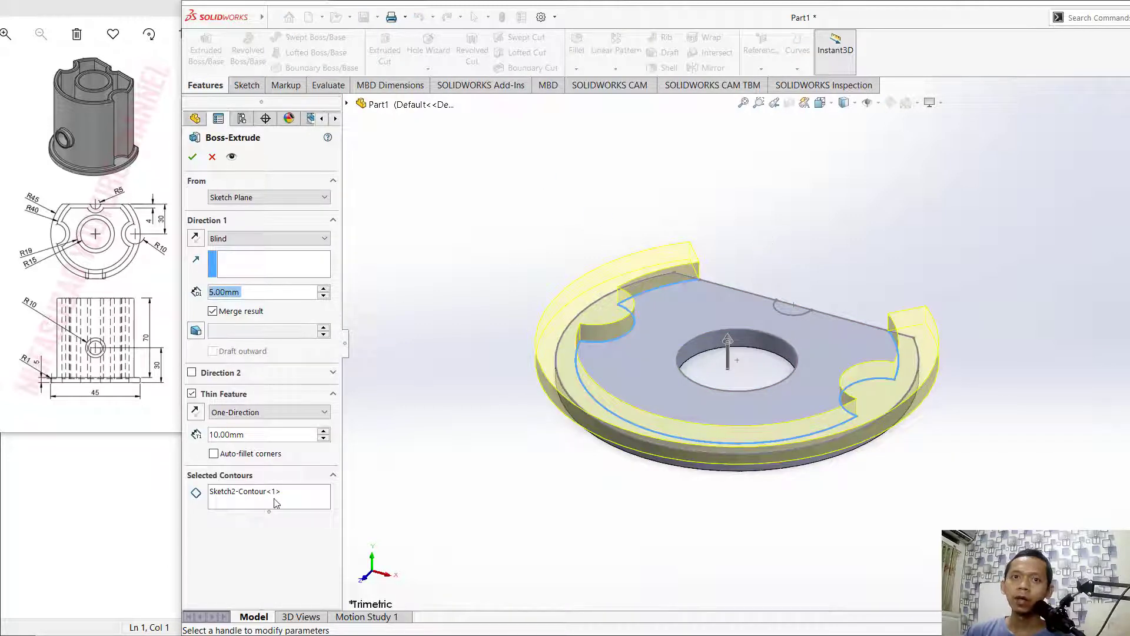
left_click(255, 508)
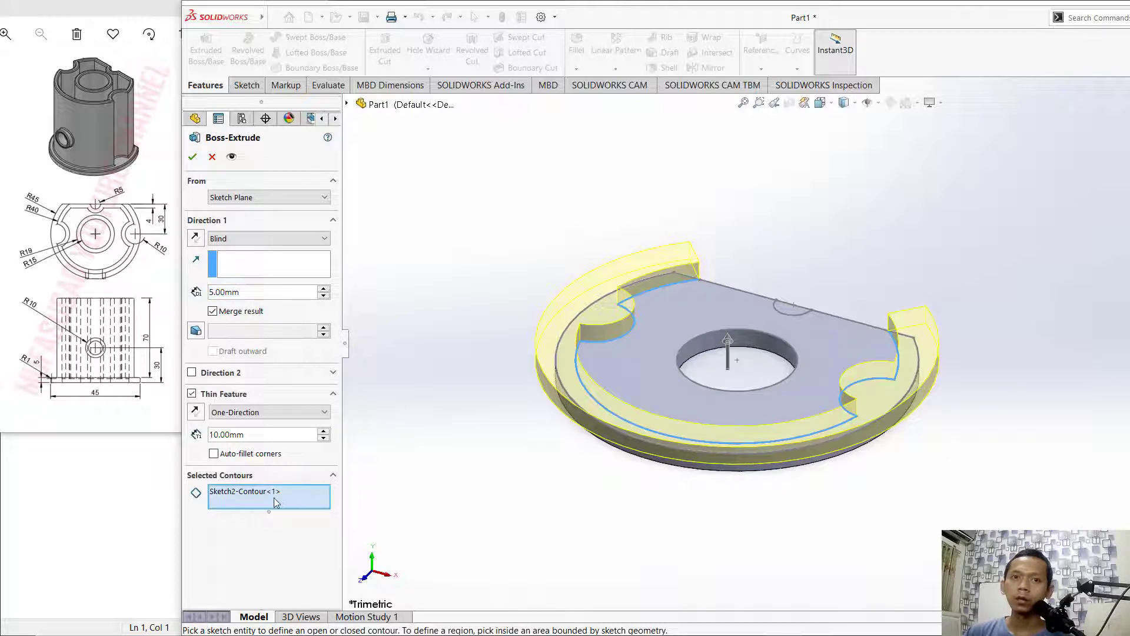
left_click(658, 329)
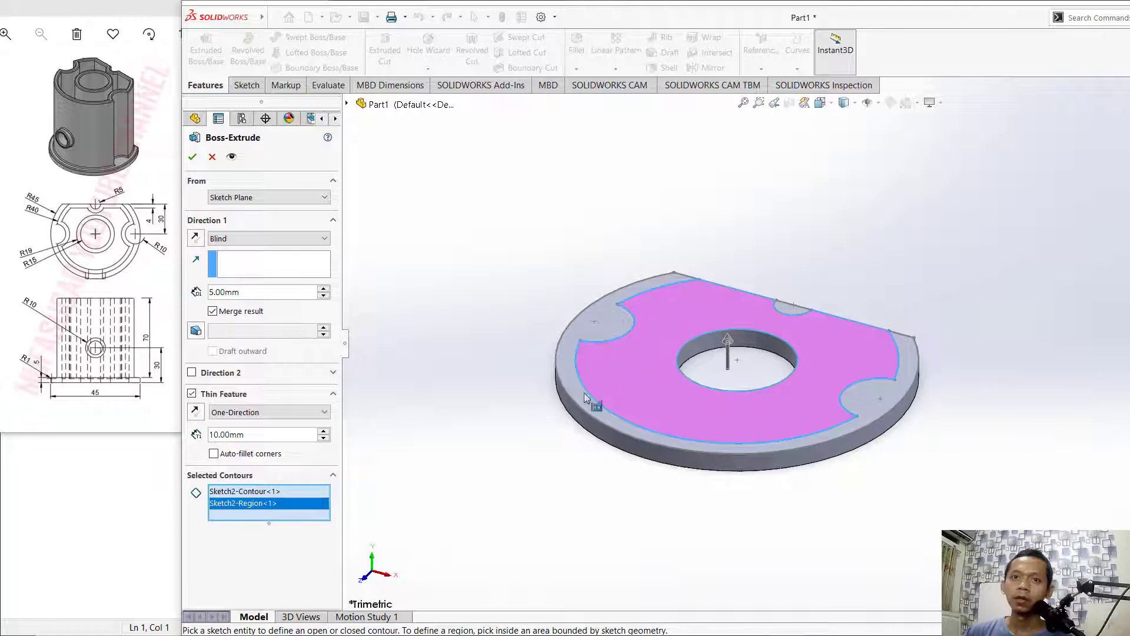
right_click(263, 499)
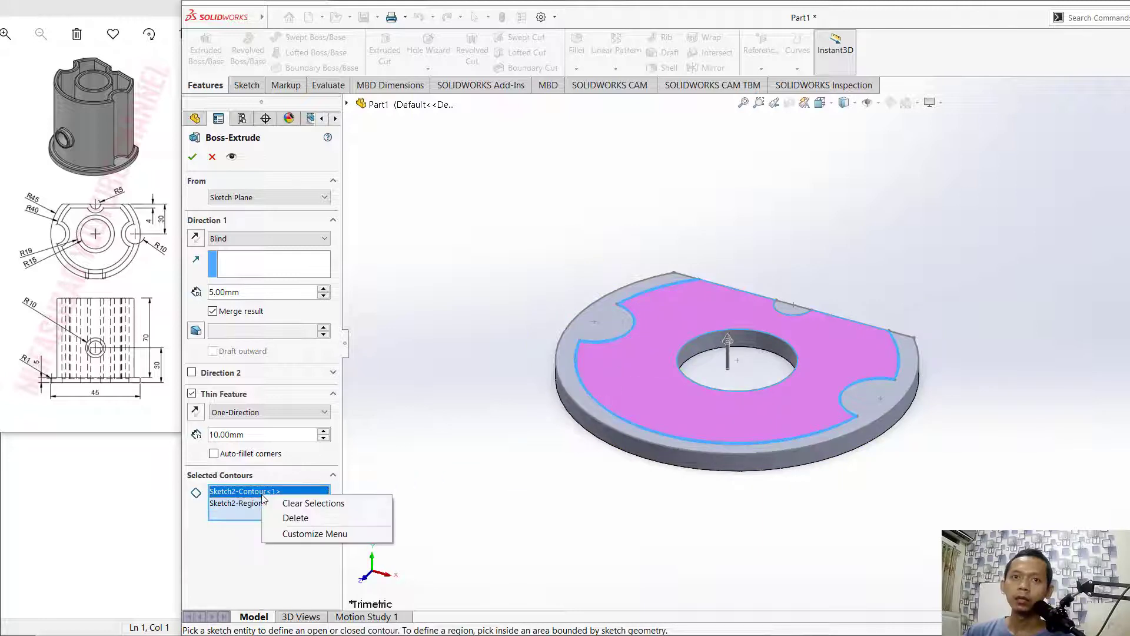
left_click(283, 520)
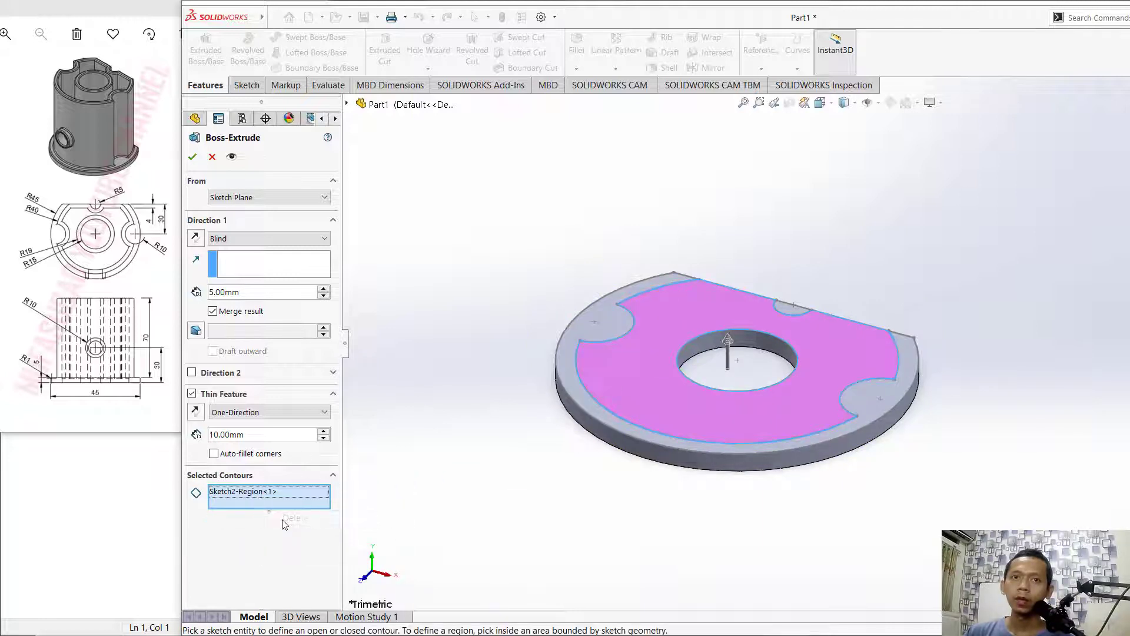
- Make the boss extrude a thin feature with 4 mm wall thickness and a blind depth of 70 mm
left_click(192, 394)
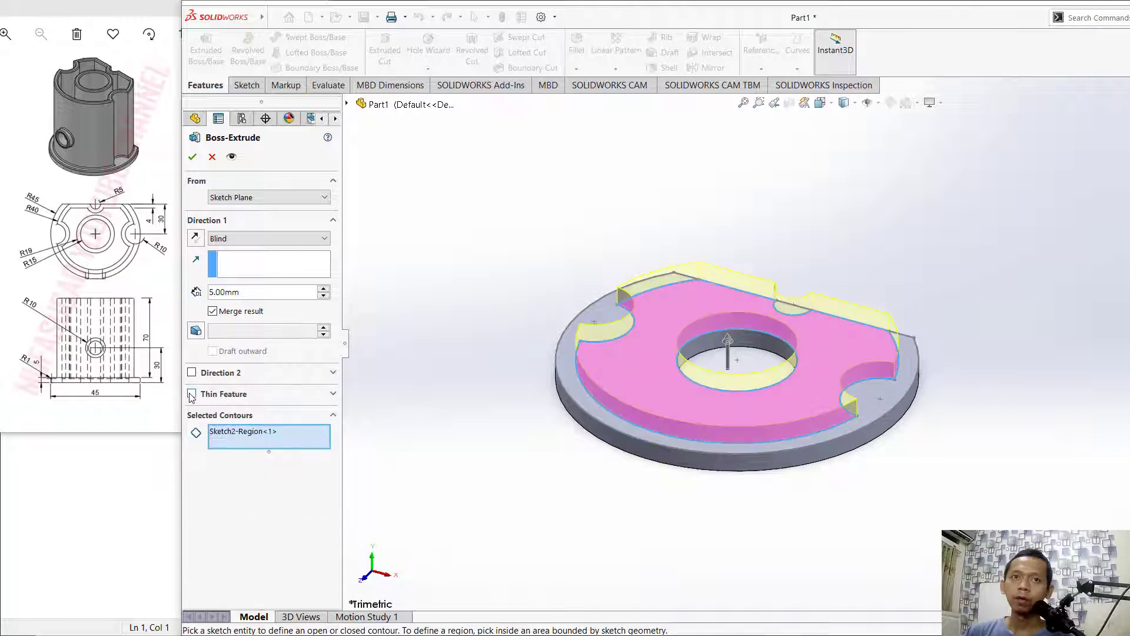
left_click(191, 394)
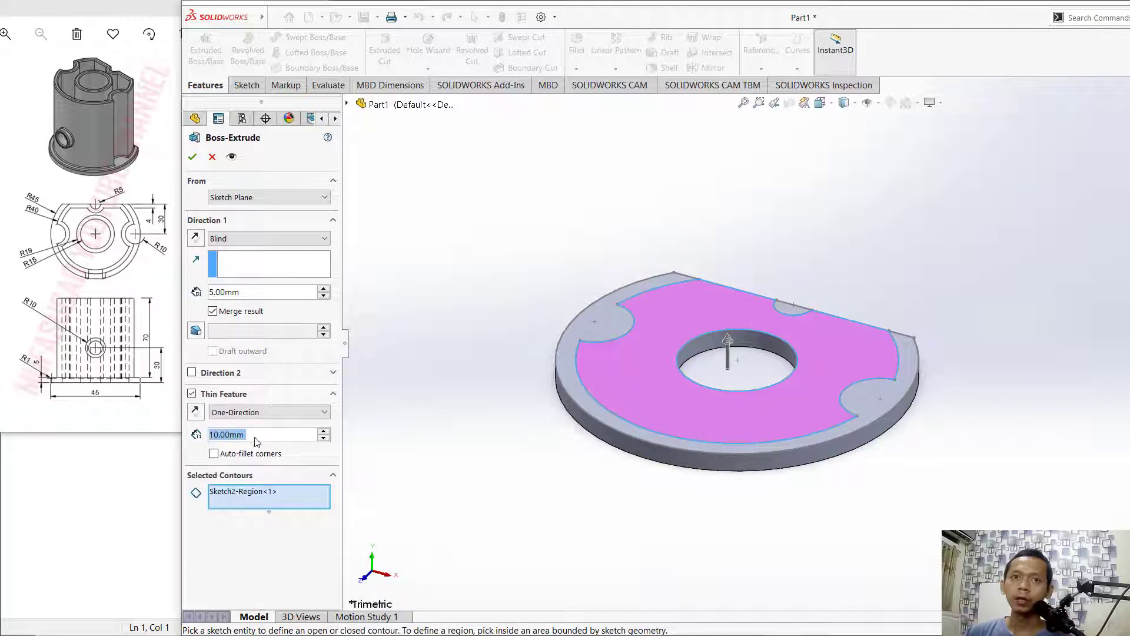
type("4")
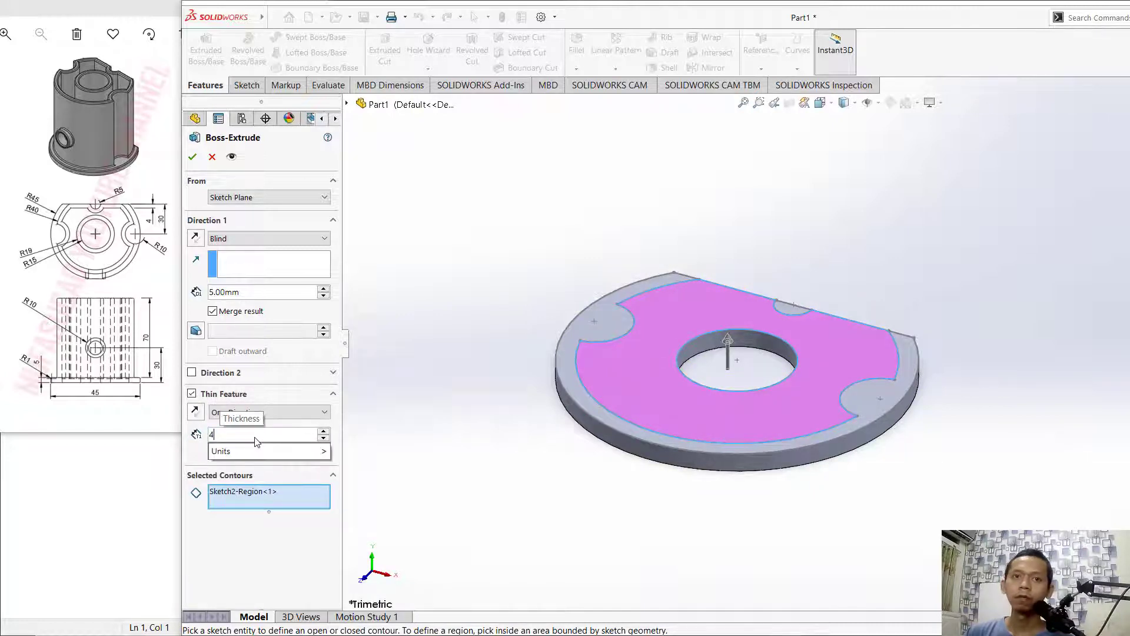
left_click(268, 550)
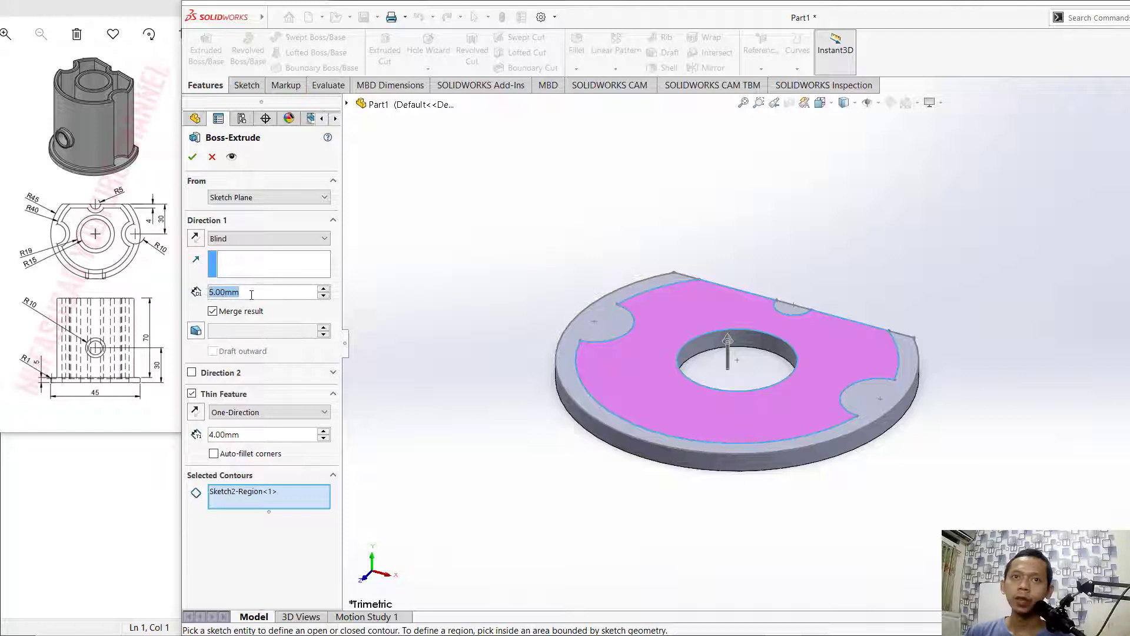
type("70")
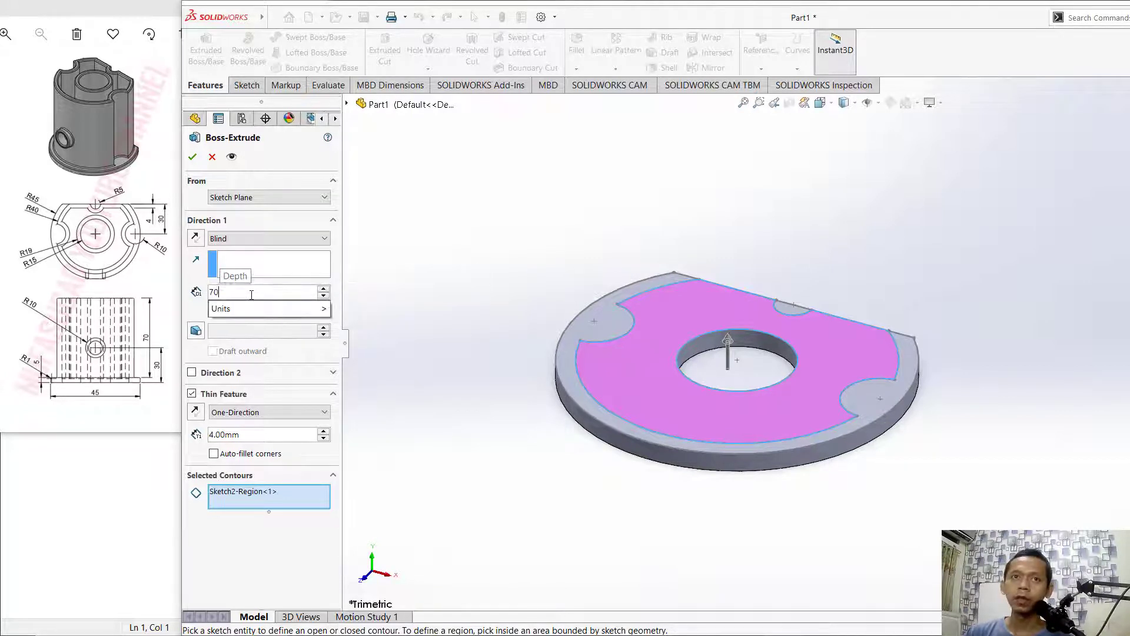
key("Return")
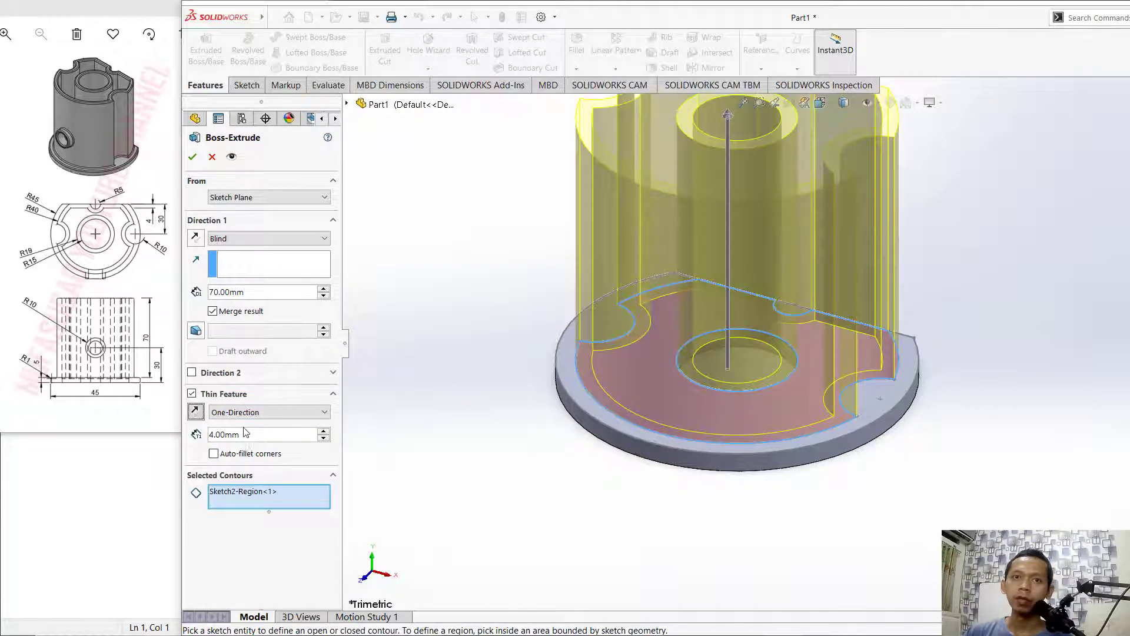
- Complete the thin-walled boss extrude with the wall thickness going inward from the profile outline
left_click(199, 415)
left_click(194, 416)
scroll(690, 322, "down", 2)
scroll(690, 324, "up", 6)
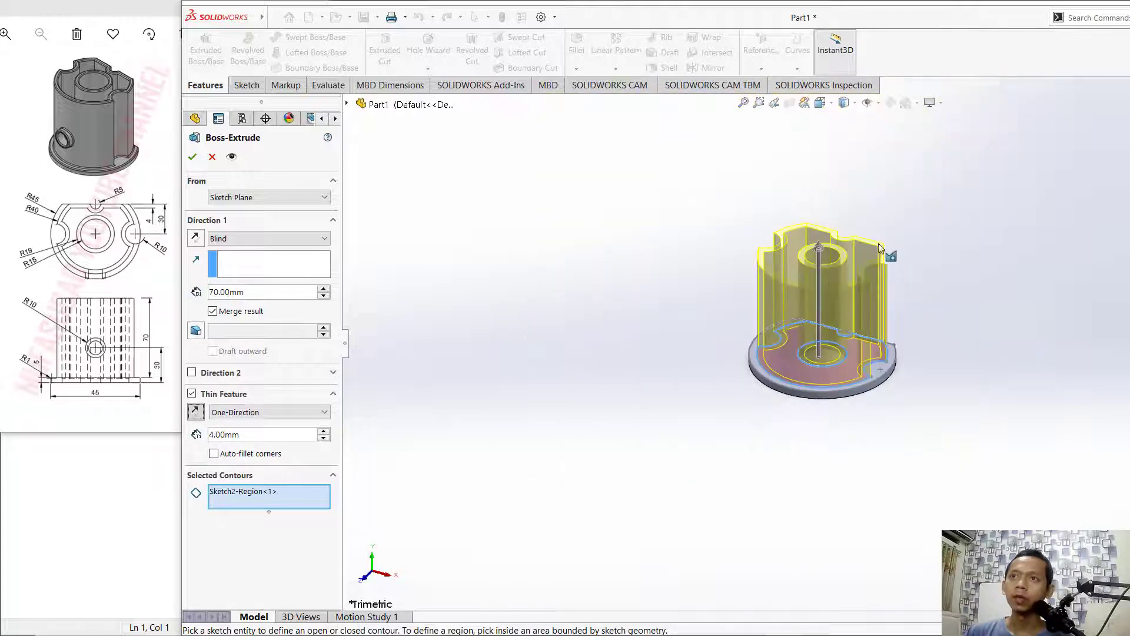
scroll(886, 238, "down", 4)
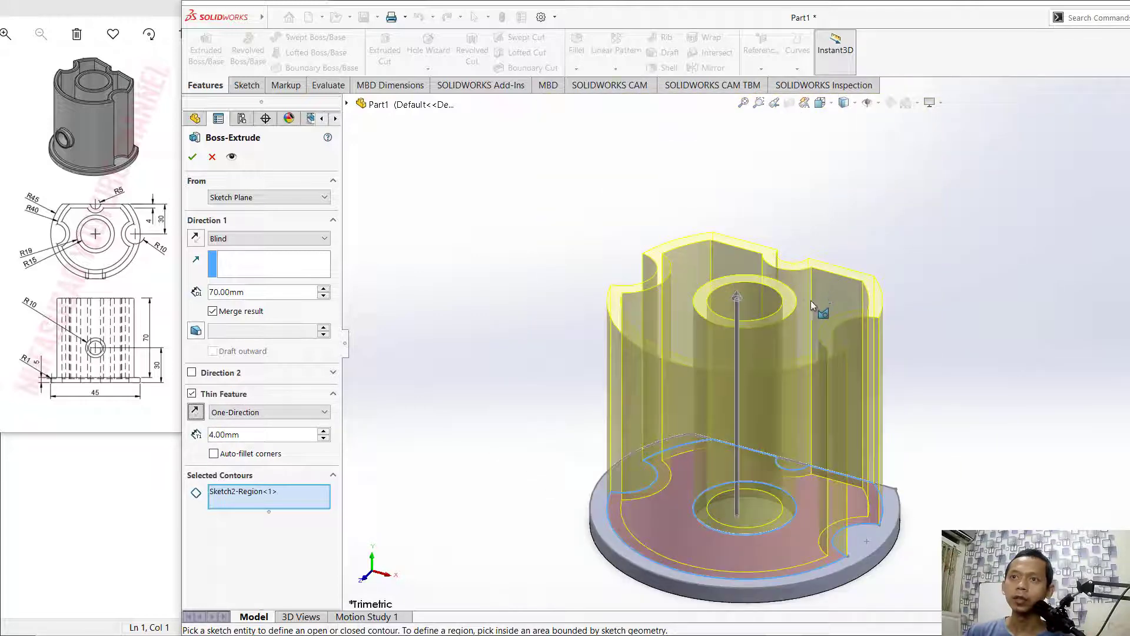
left_click(193, 157)
middle_click_drag(874, 461, 925, 441)
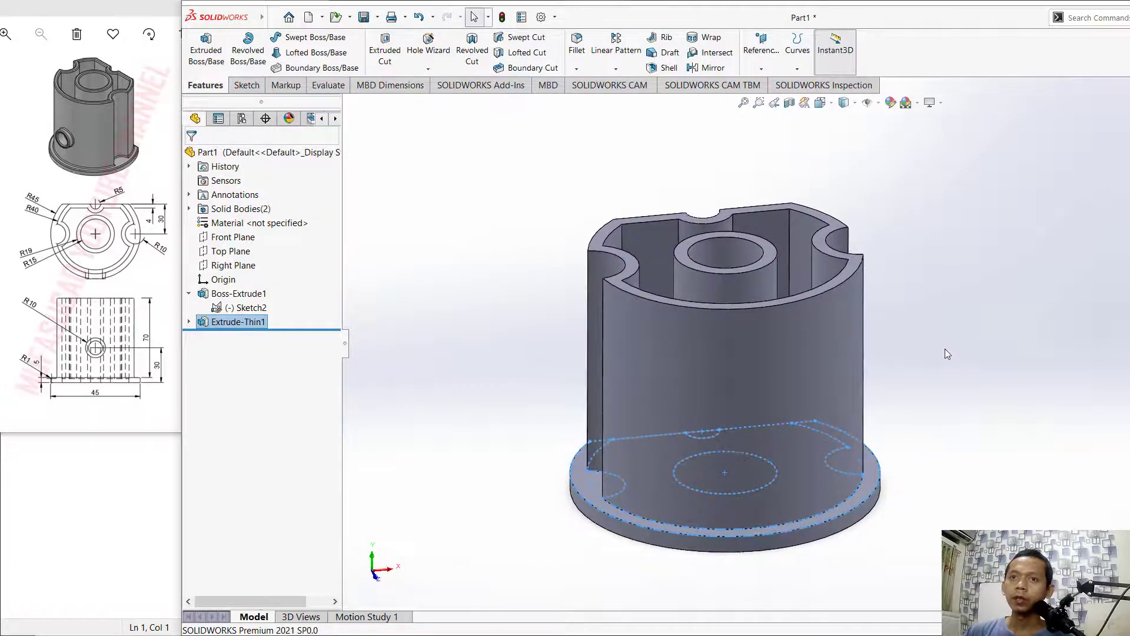
- Hide the base plate's profile sketch on the model
left_click(945, 348)
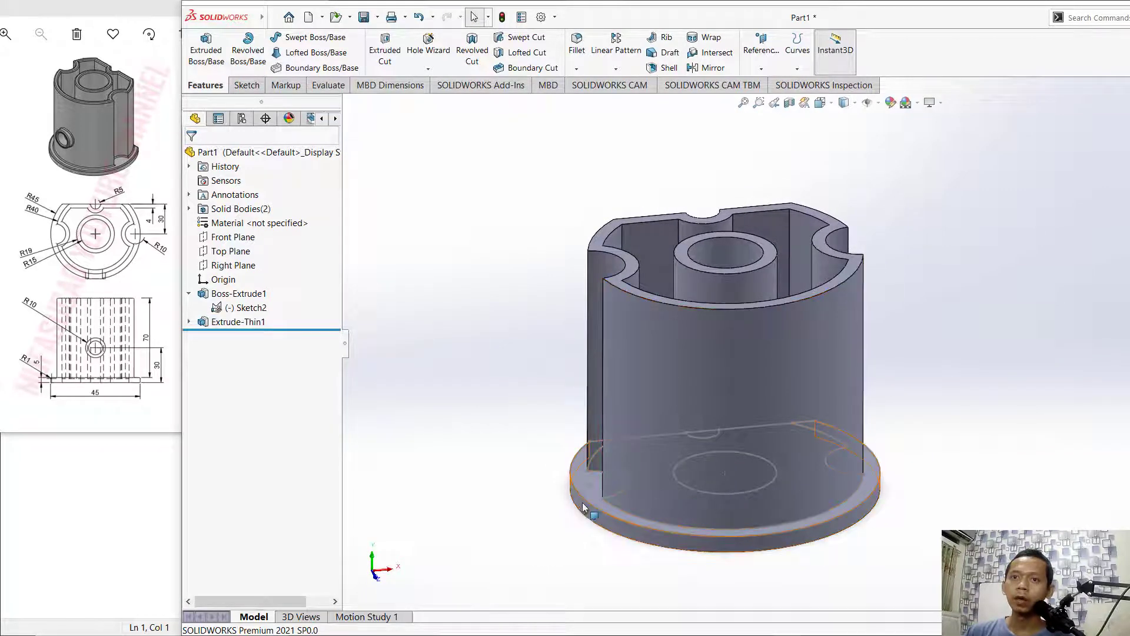
right_click(259, 311)
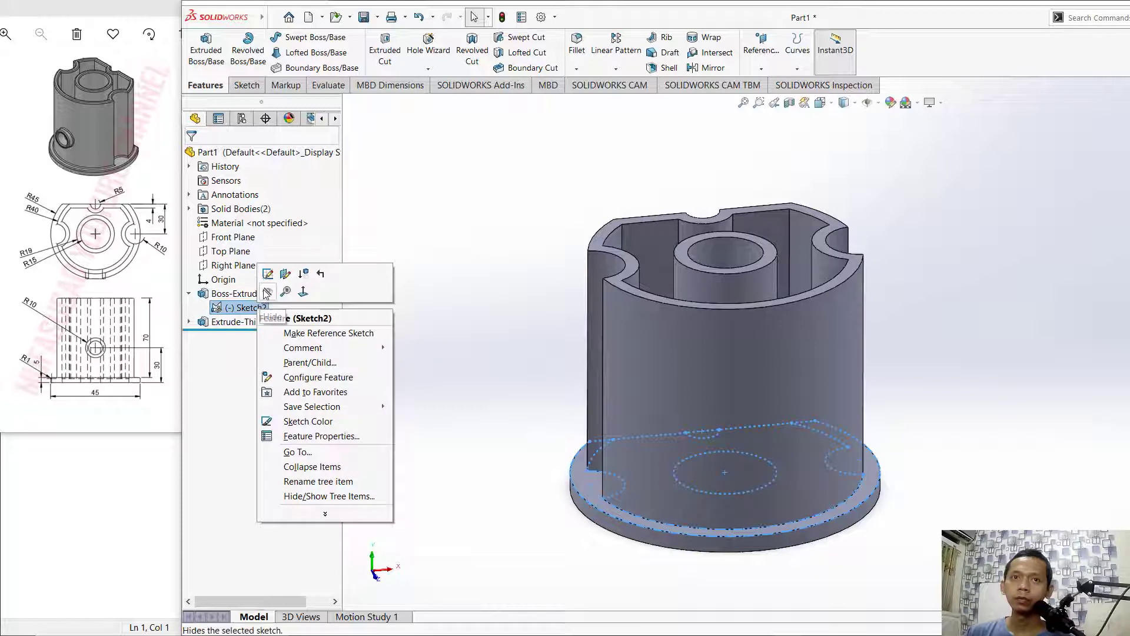
left_click(268, 291)
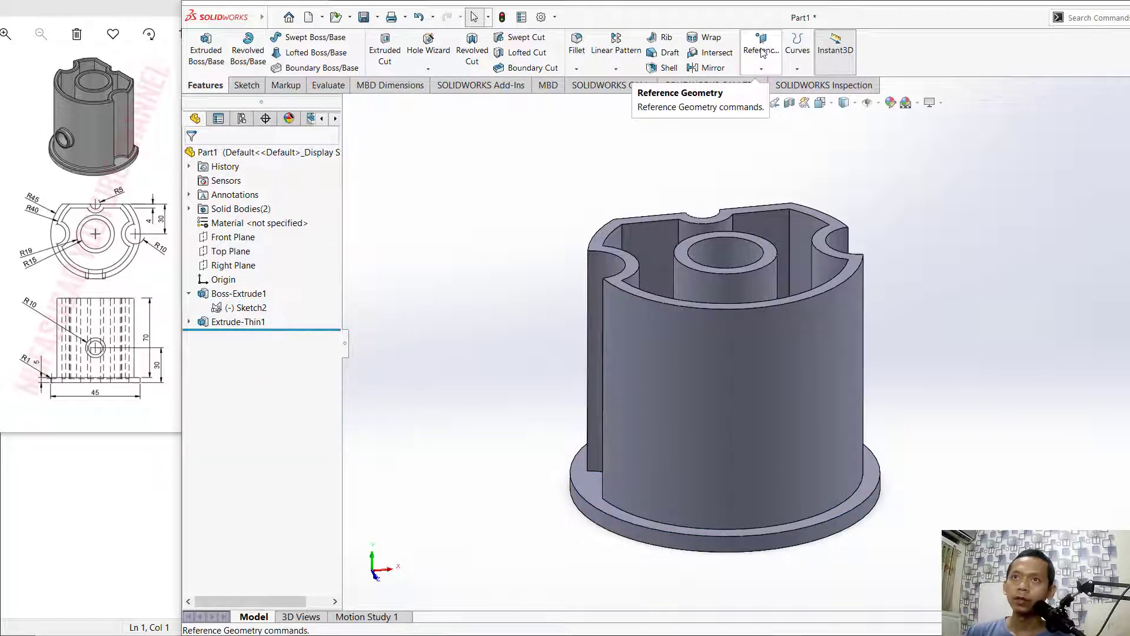
- Create a reference plane through the front point of the base flange's bottom edge, parallel to the flat back face, with flipped normal
left_click(763, 53)
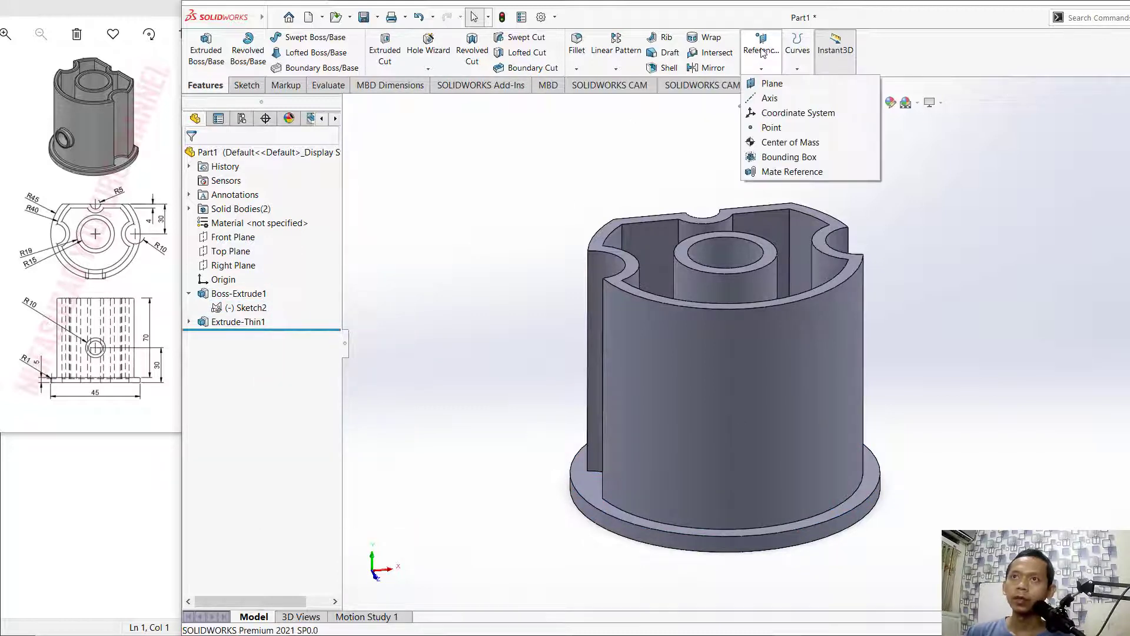
left_click(773, 85)
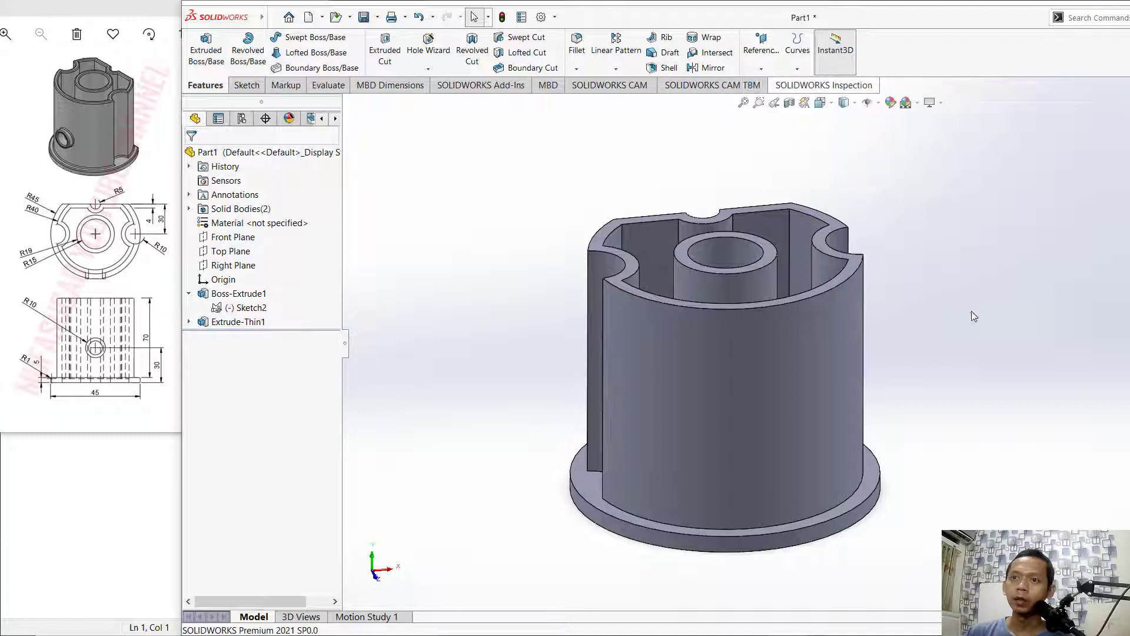
left_click(760, 553)
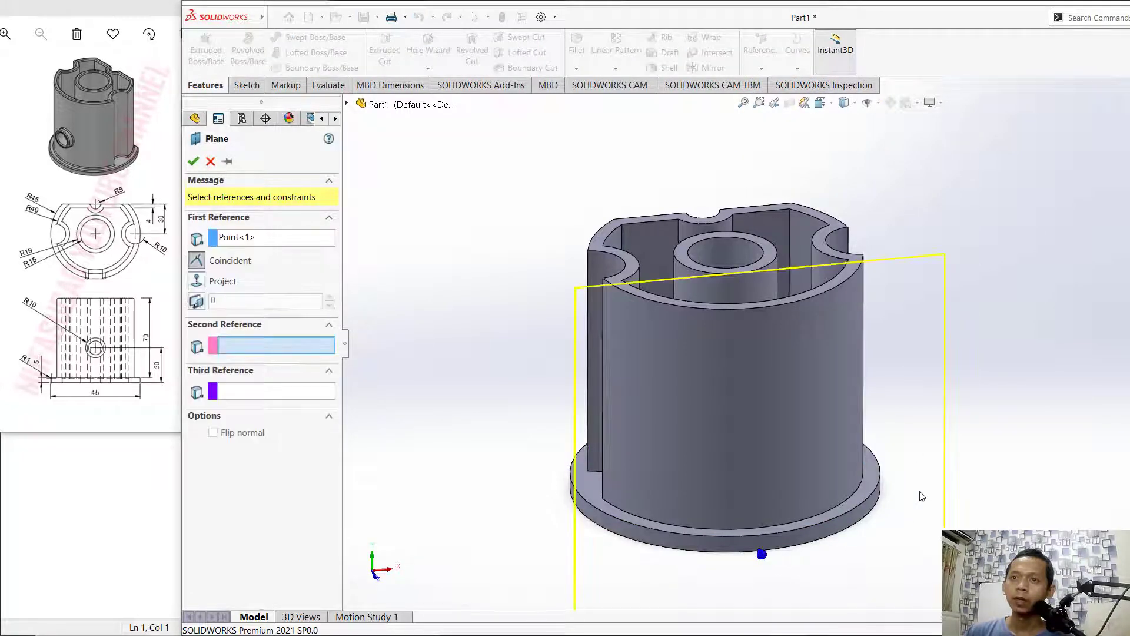
middle_click_drag(922, 497, 1066, 439)
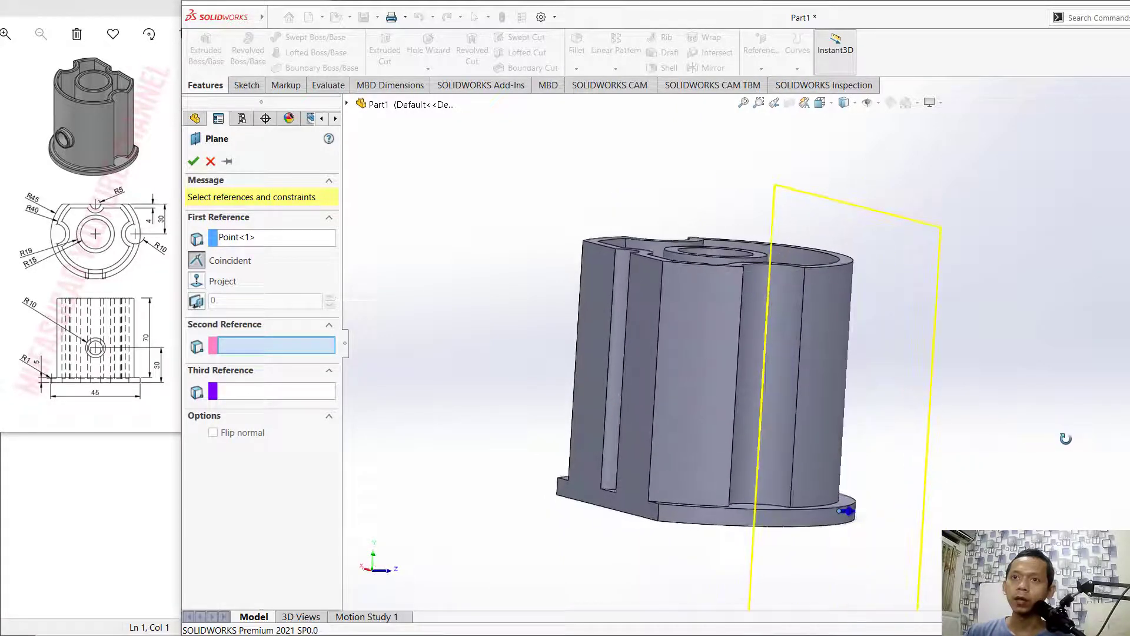
left_click(641, 356)
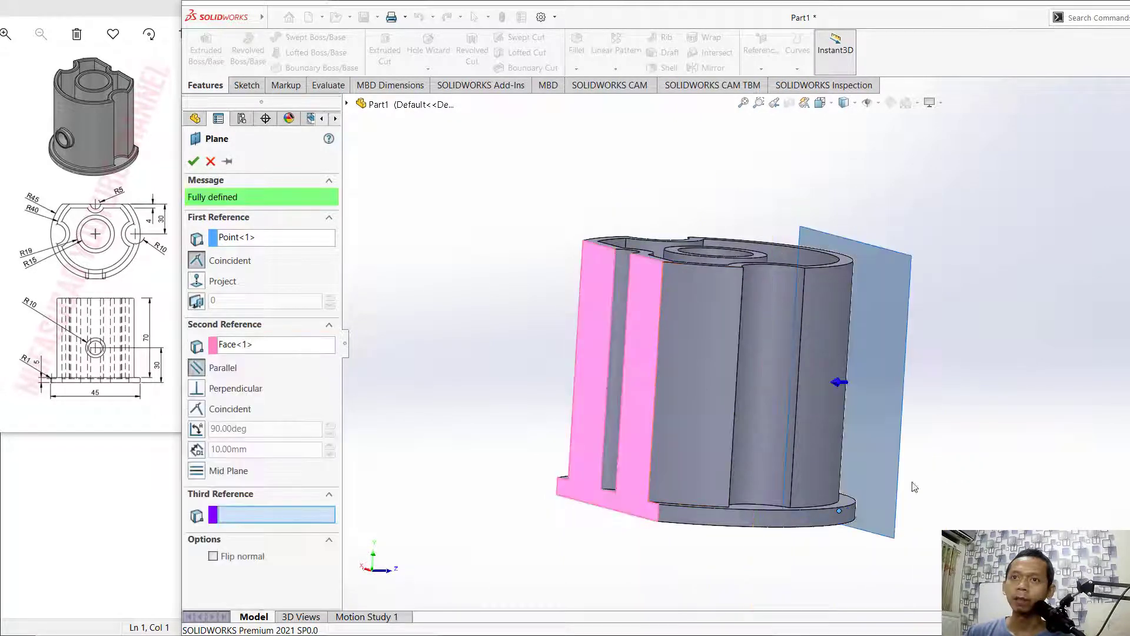
middle_click_drag(982, 490, 832, 502)
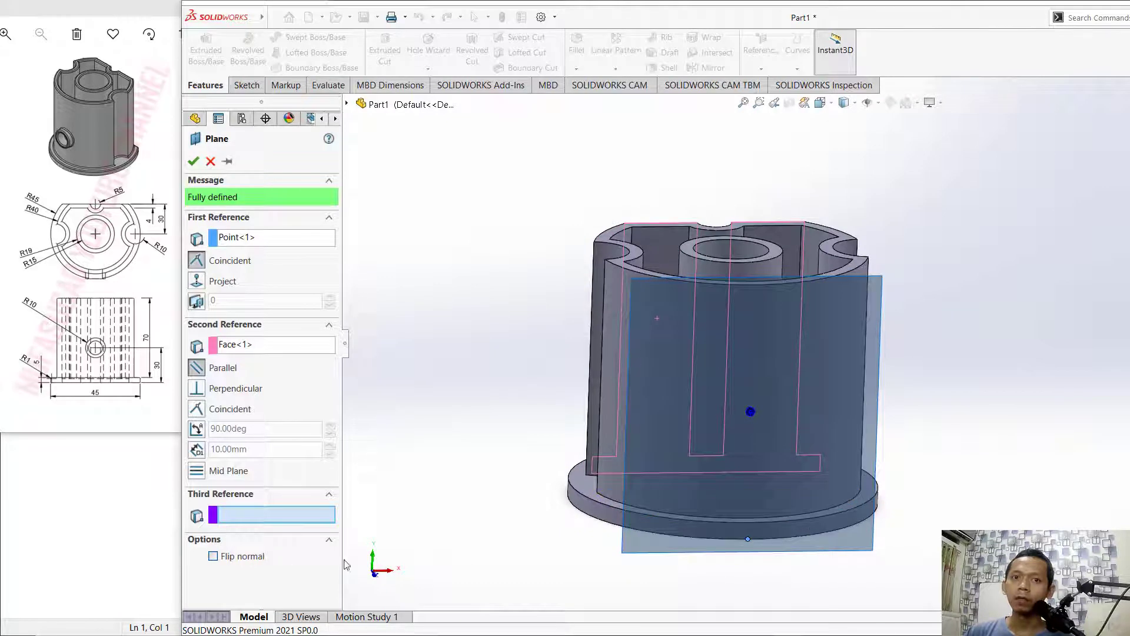
left_click(213, 557)
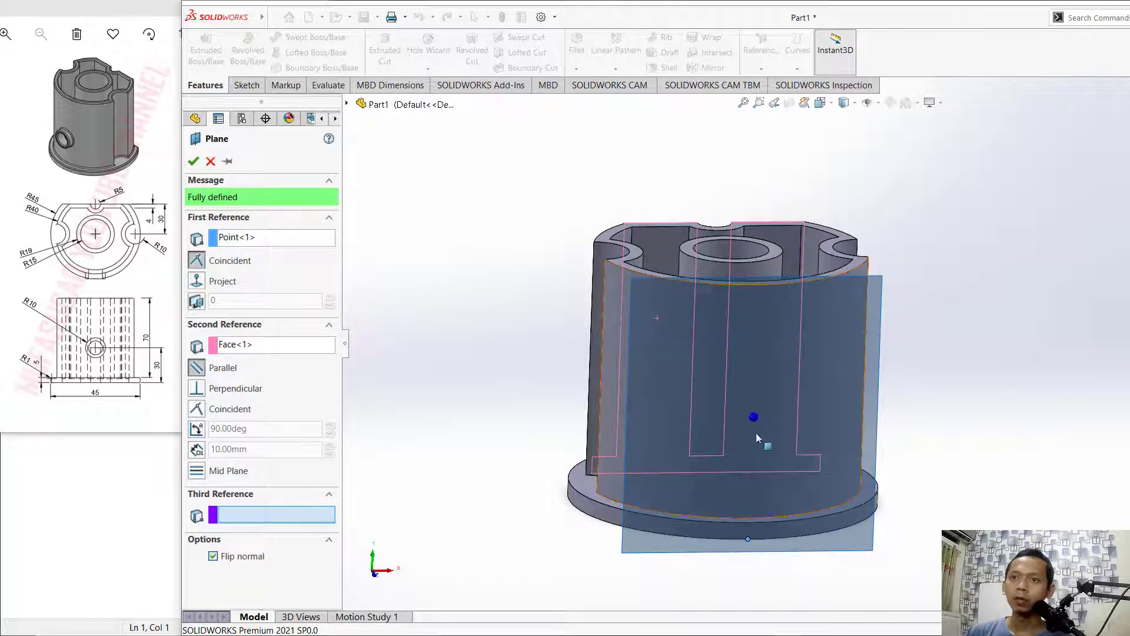
middle_click_drag(949, 502, 1042, 512)
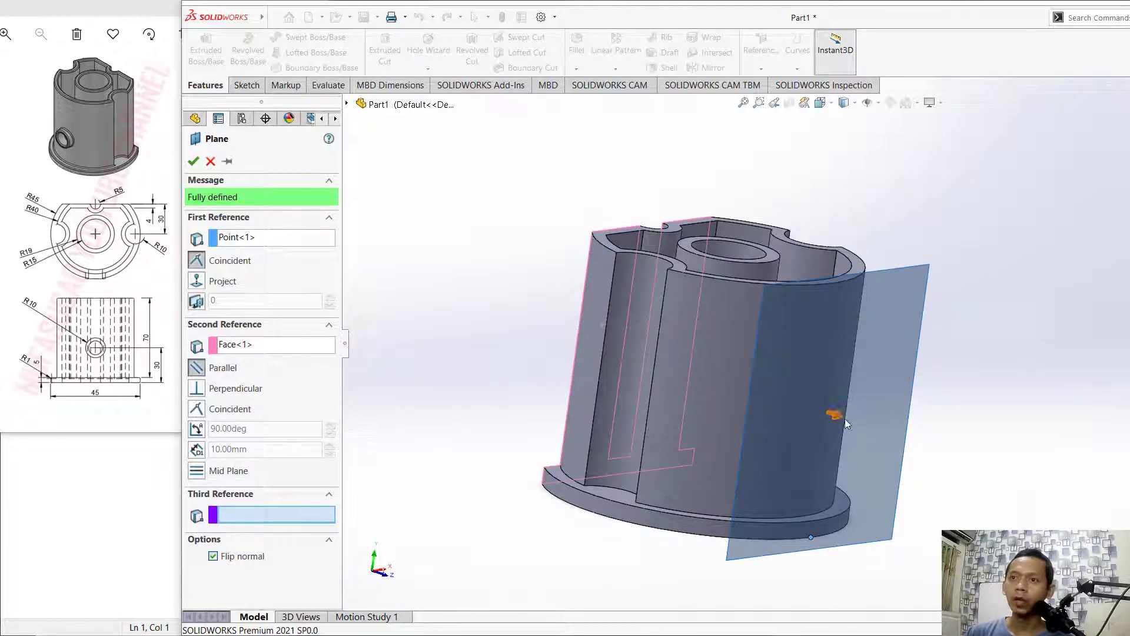
left_click(193, 161)
middle_click_drag(989, 303, 975, 288)
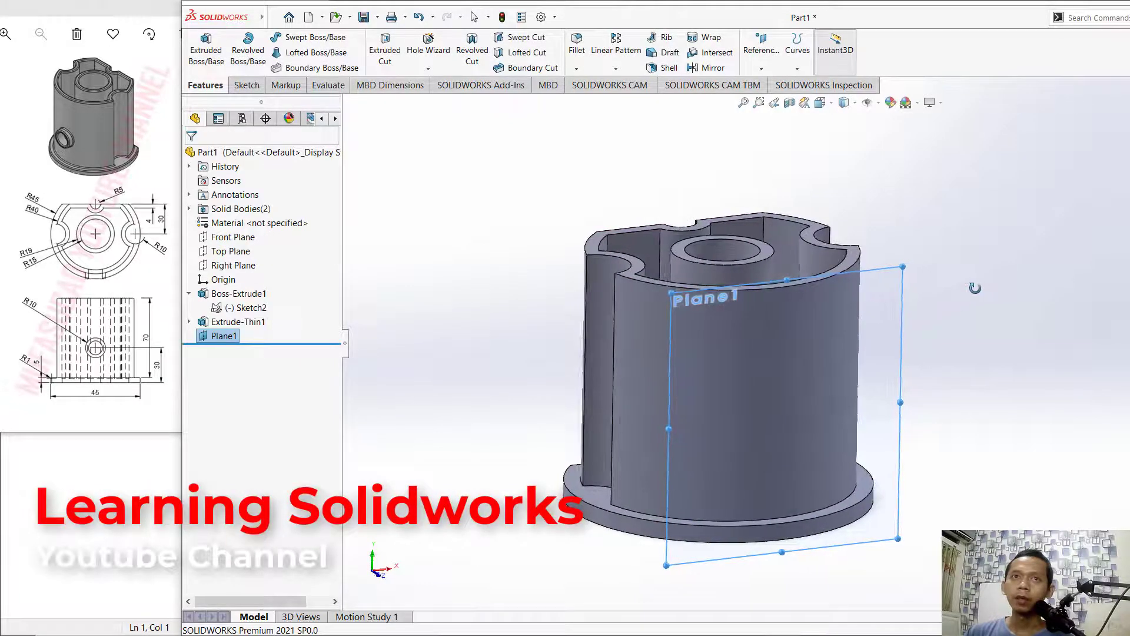
- Sketch a circle of about 7 mm radius on the new plane, centred vertically above the origin by about 39.5 mm
left_click(247, 86)
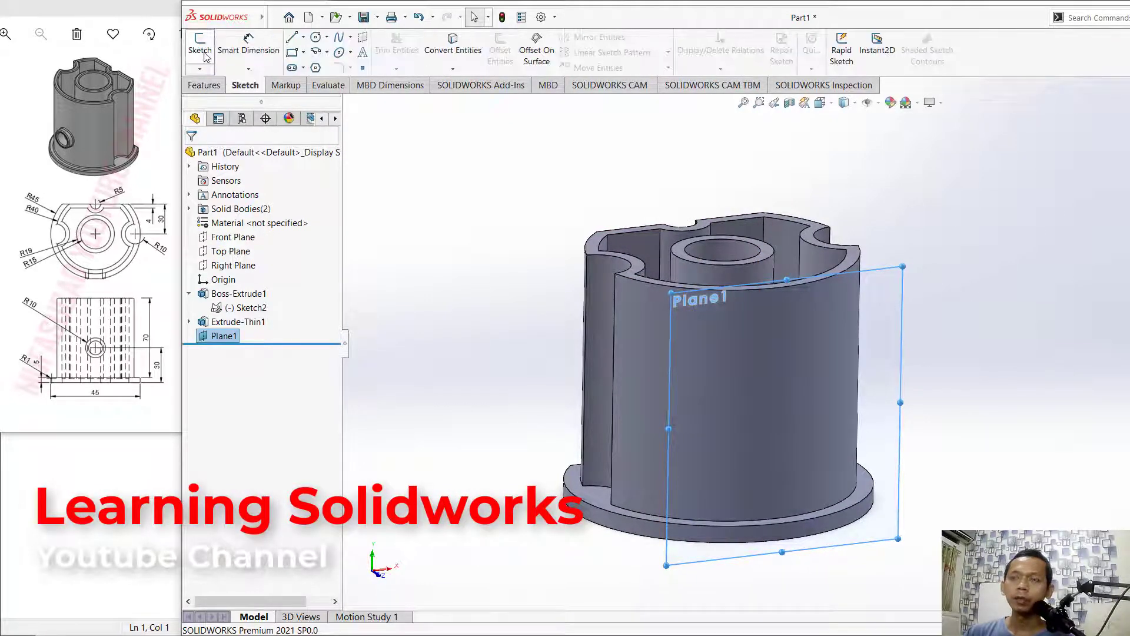
left_click(200, 47)
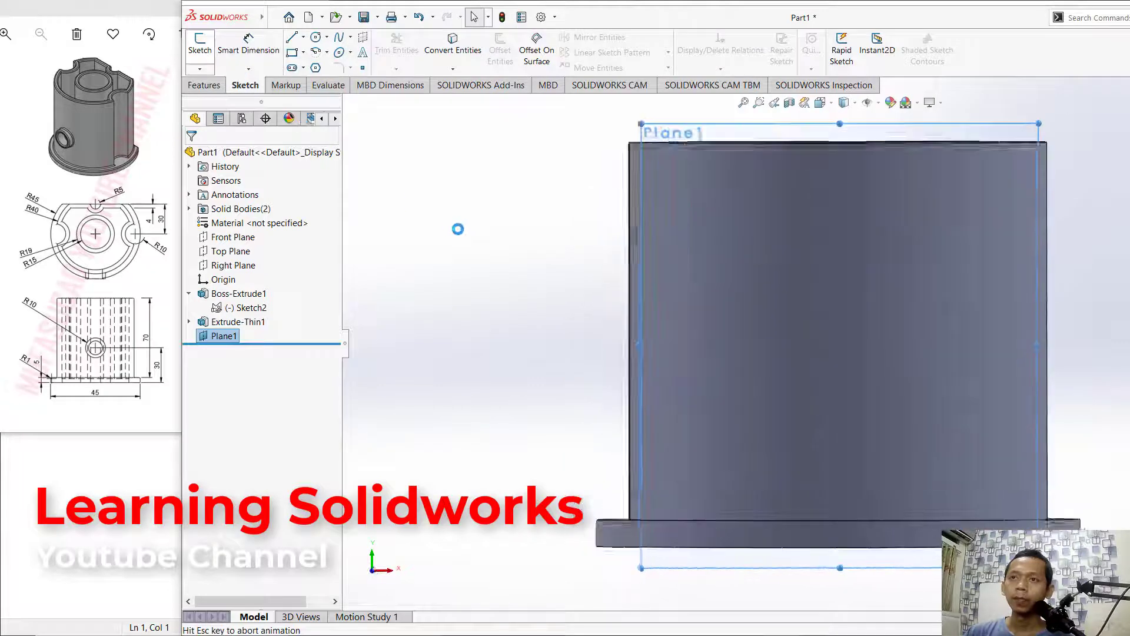
left_click(315, 37)
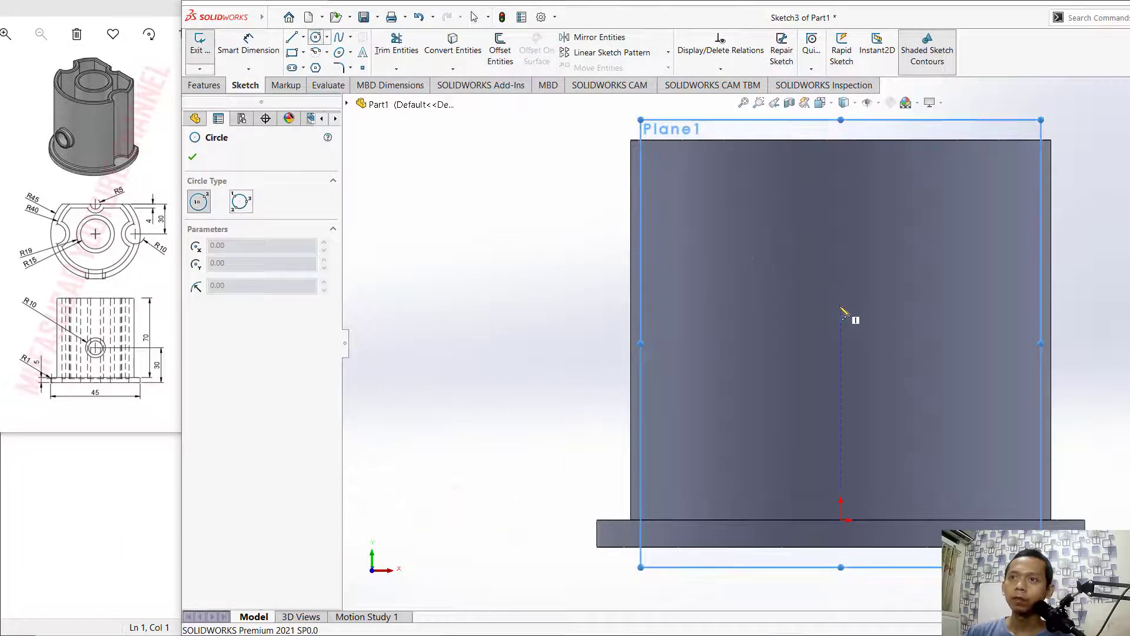
left_click(841, 305)
left_click(879, 318)
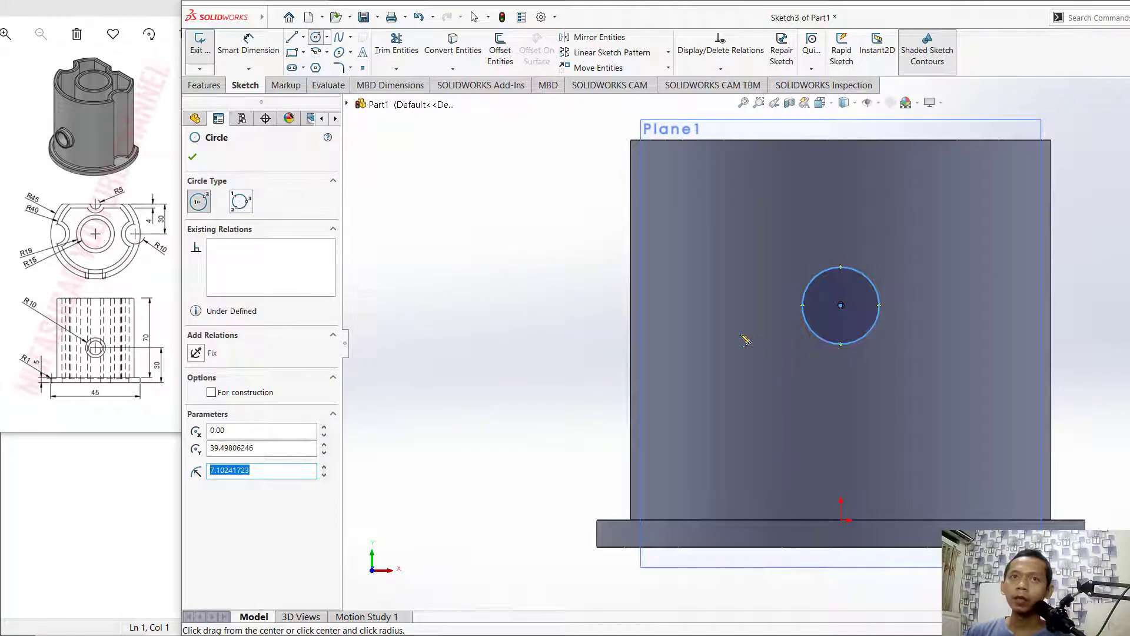
key("Escape")
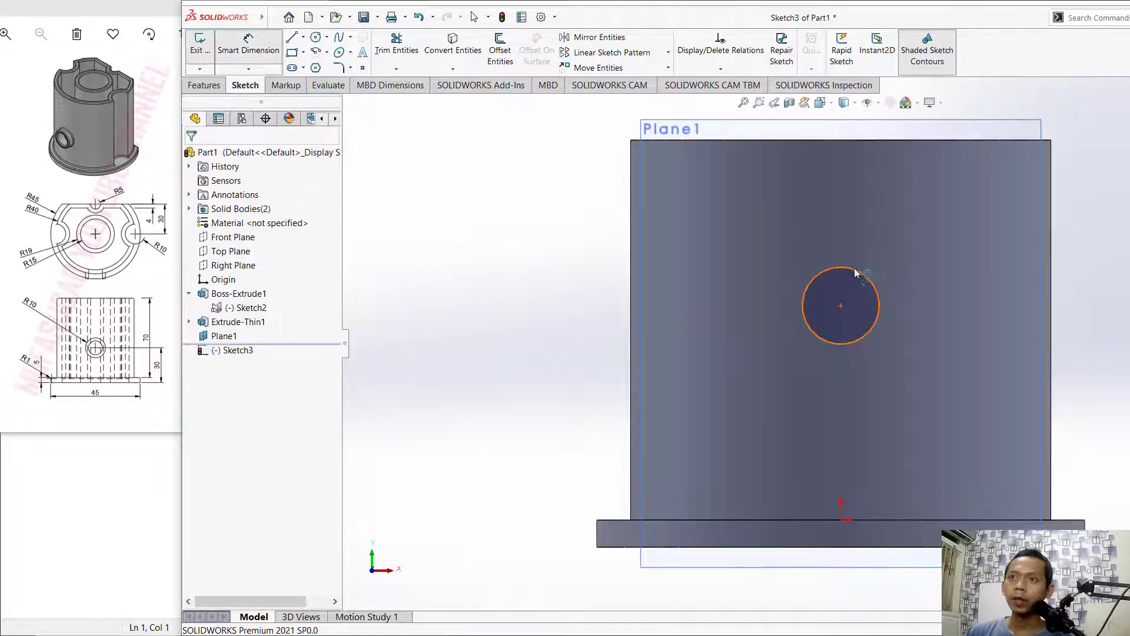
- Dimension the circle with a 20 mm diameter and its centre 30 mm above the bottom of the base flange
left_click(856, 271)
left_click(917, 244)
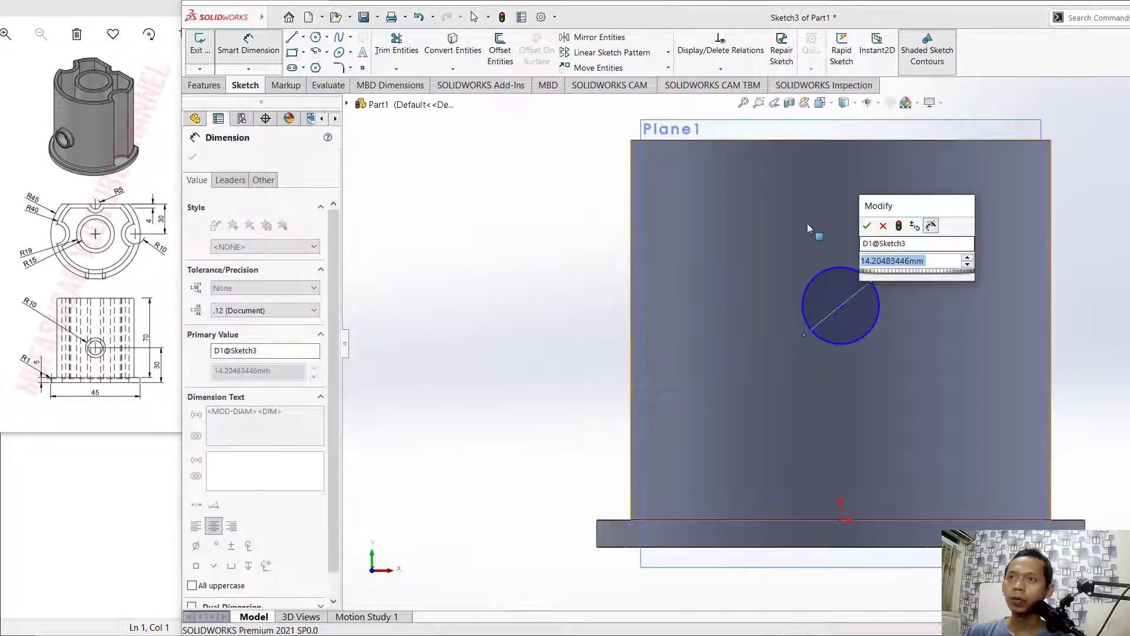
type("20")
key("Return")
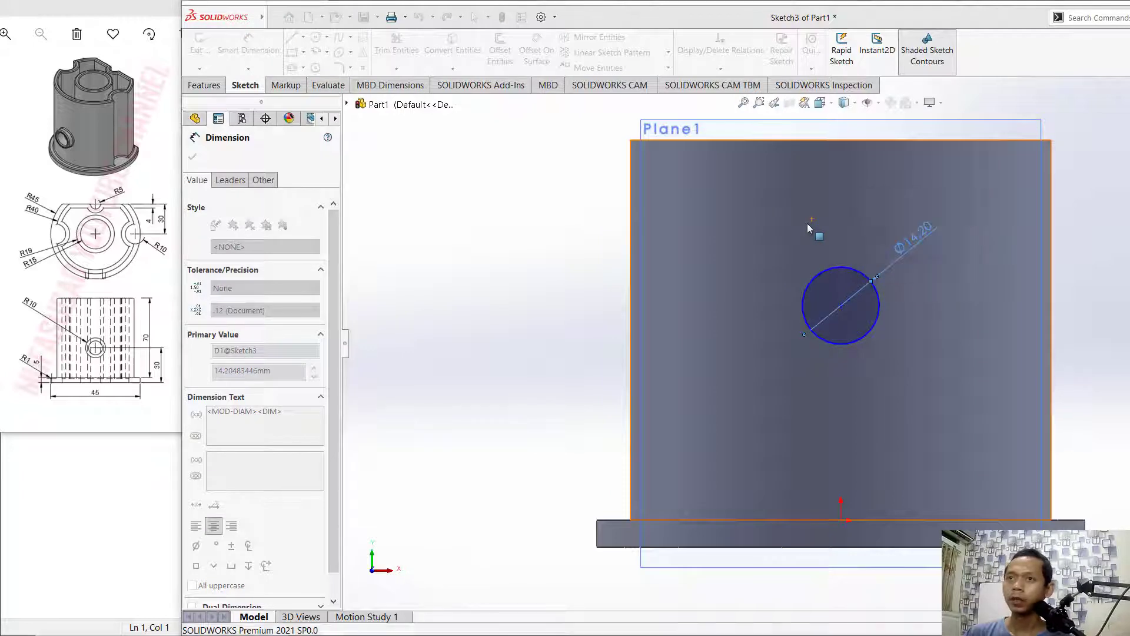
left_click(842, 307)
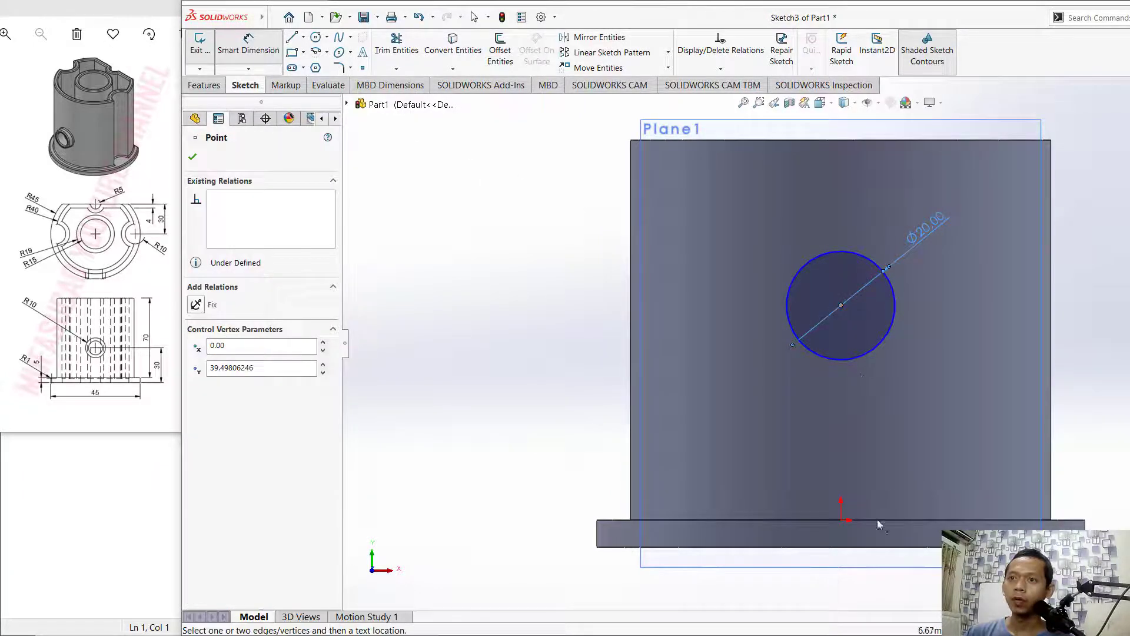
left_click(842, 552)
left_click(968, 321)
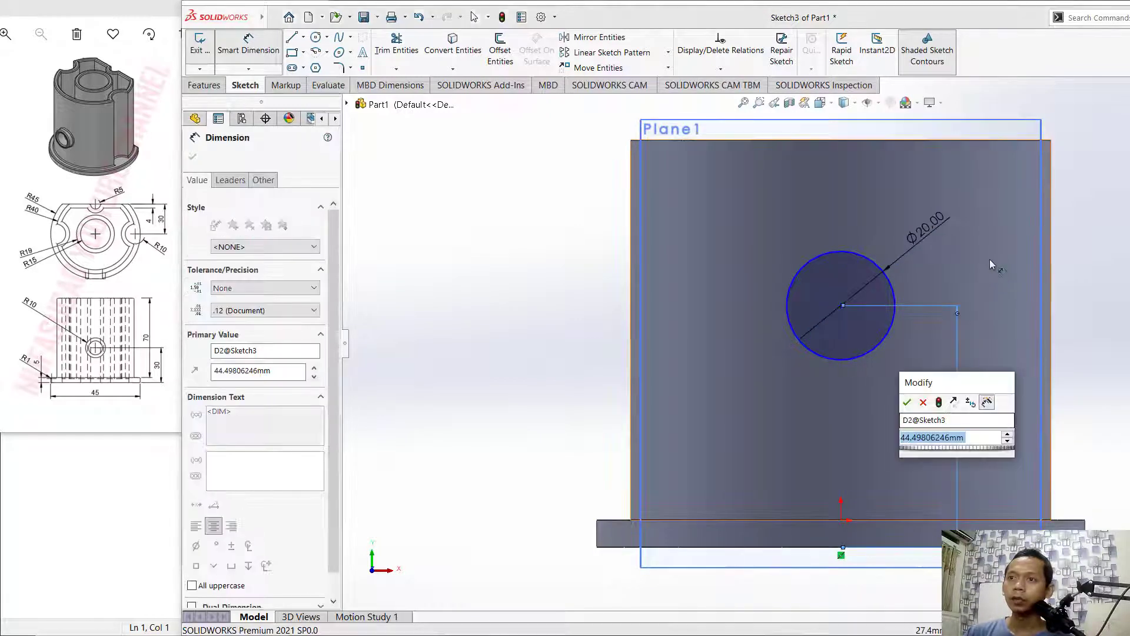
type("30")
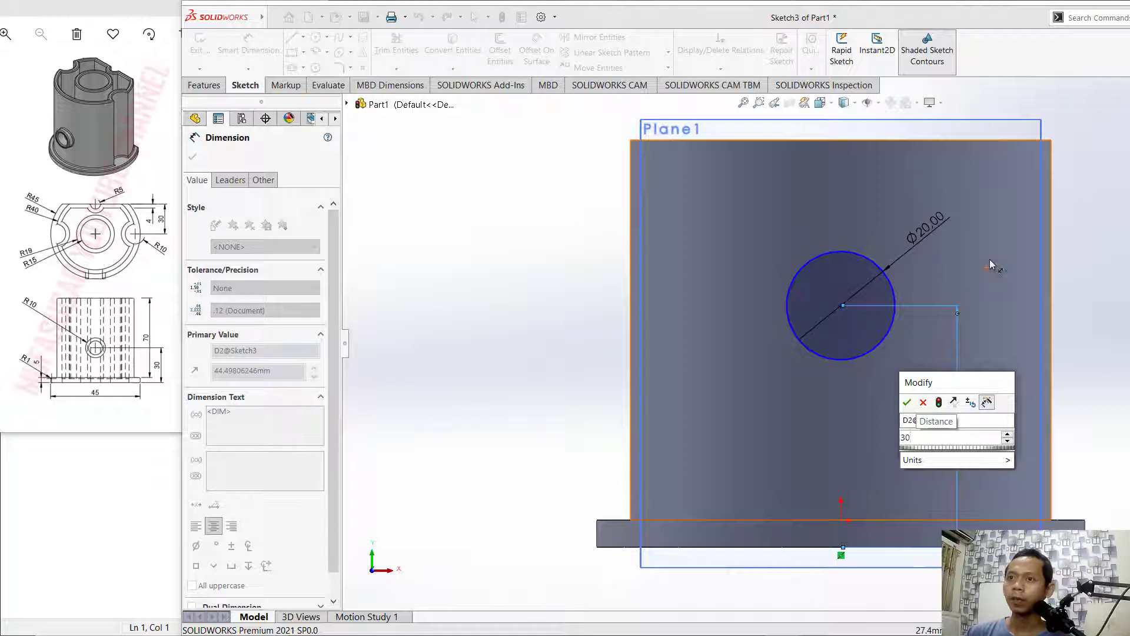
key("Return")
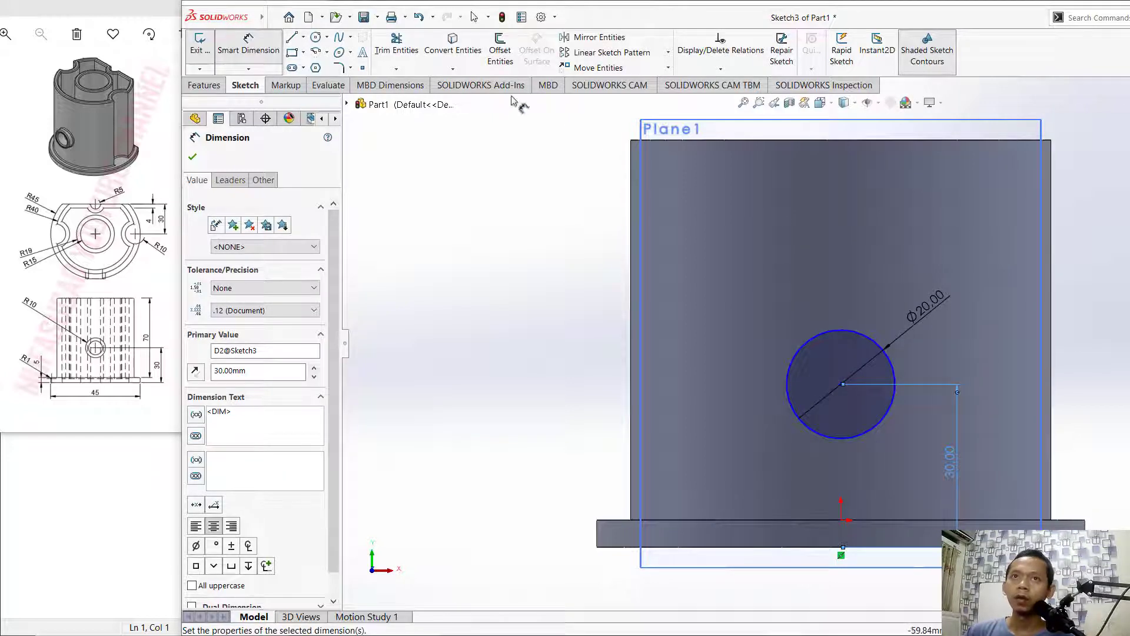
- Offset the 20 mm circle inward by 4 mm to form a concentric ring
left_click(500, 52)
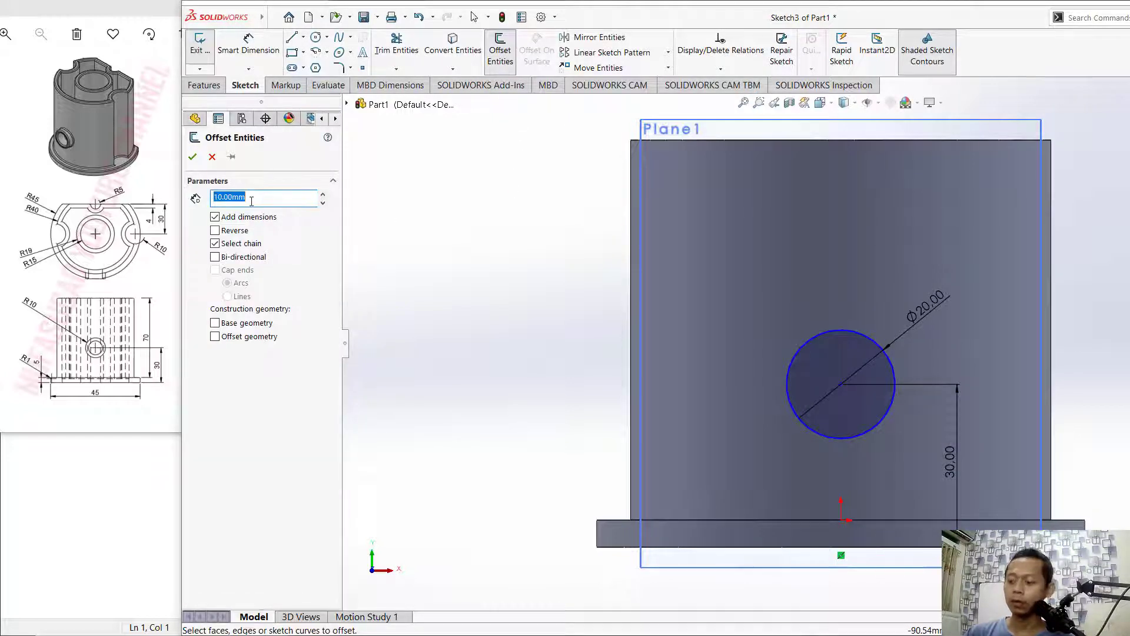
type("4")
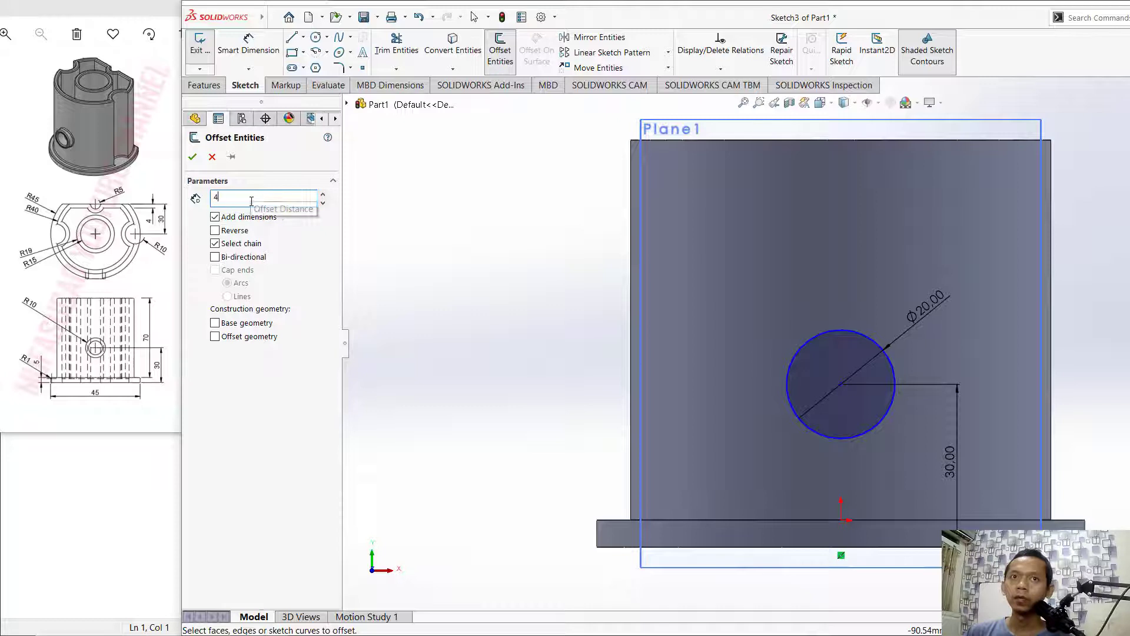
left_click(808, 343)
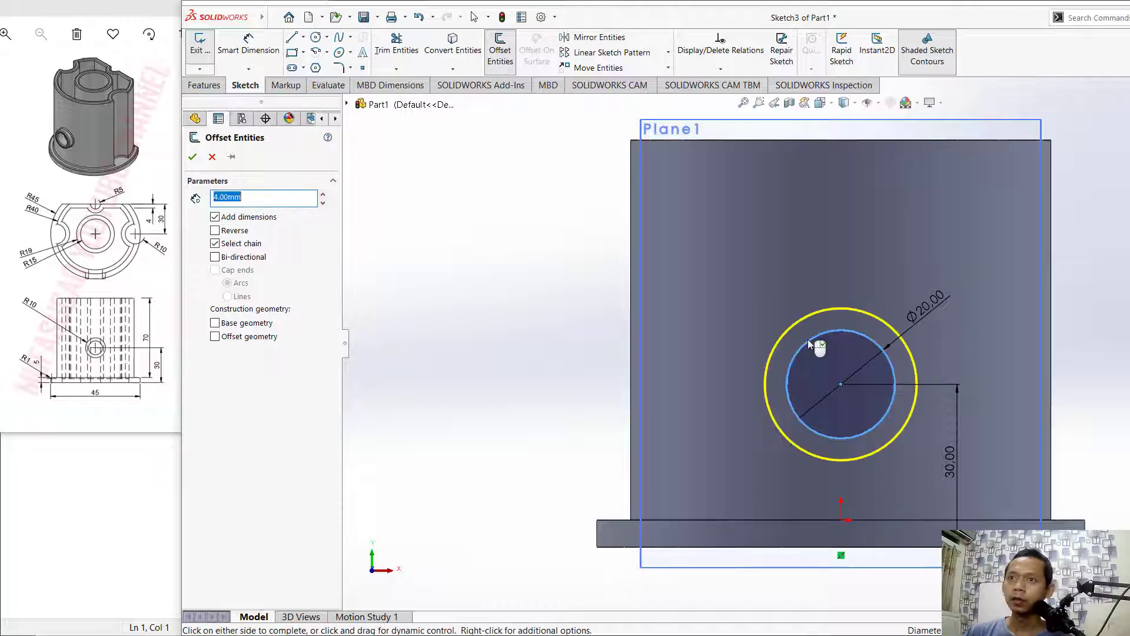
left_click(215, 231)
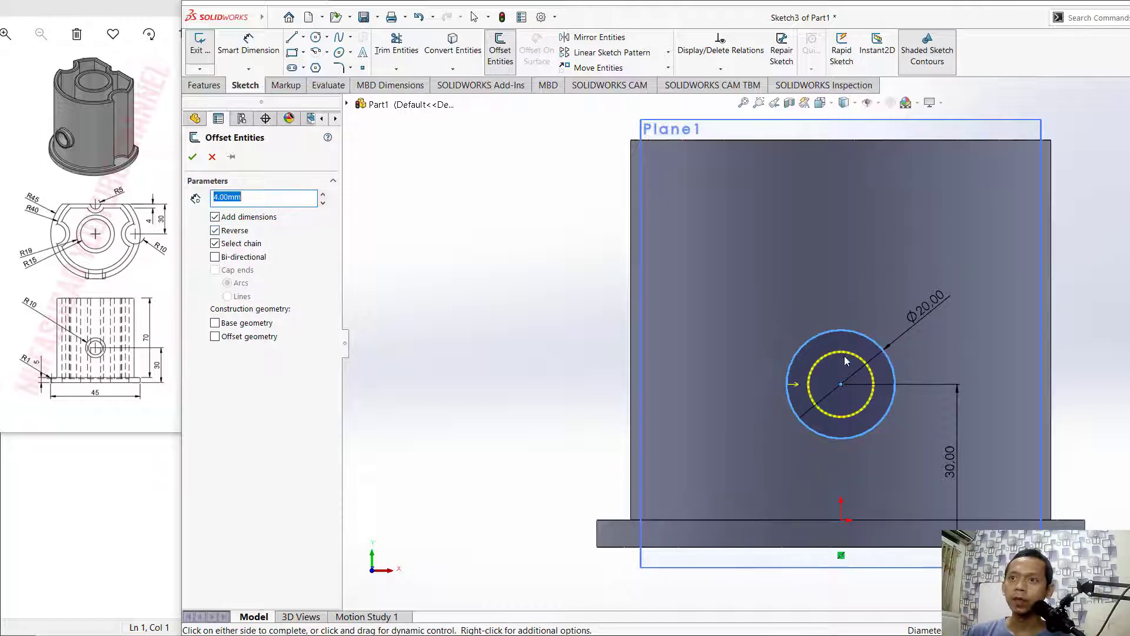
left_click(193, 157)
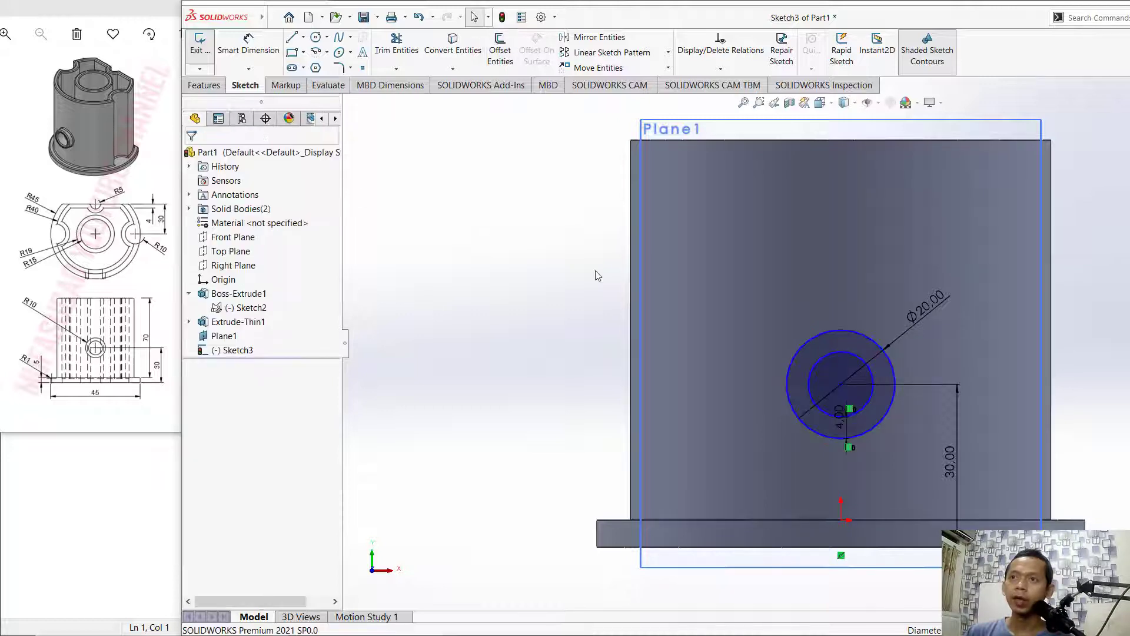
- Extrude the ring sketch in the reversed direction, toward the cylinder, with end condition Up To Vertex at the outer wall's inner top front edge
left_click(203, 85)
left_click(214, 62)
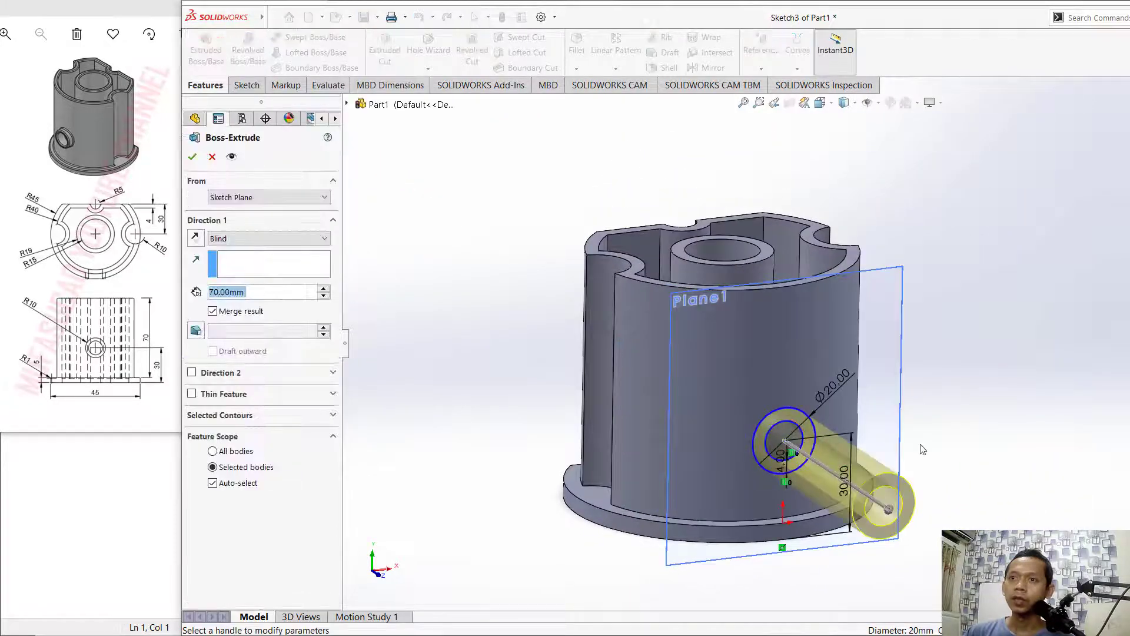
middle_click_drag(923, 450, 944, 462)
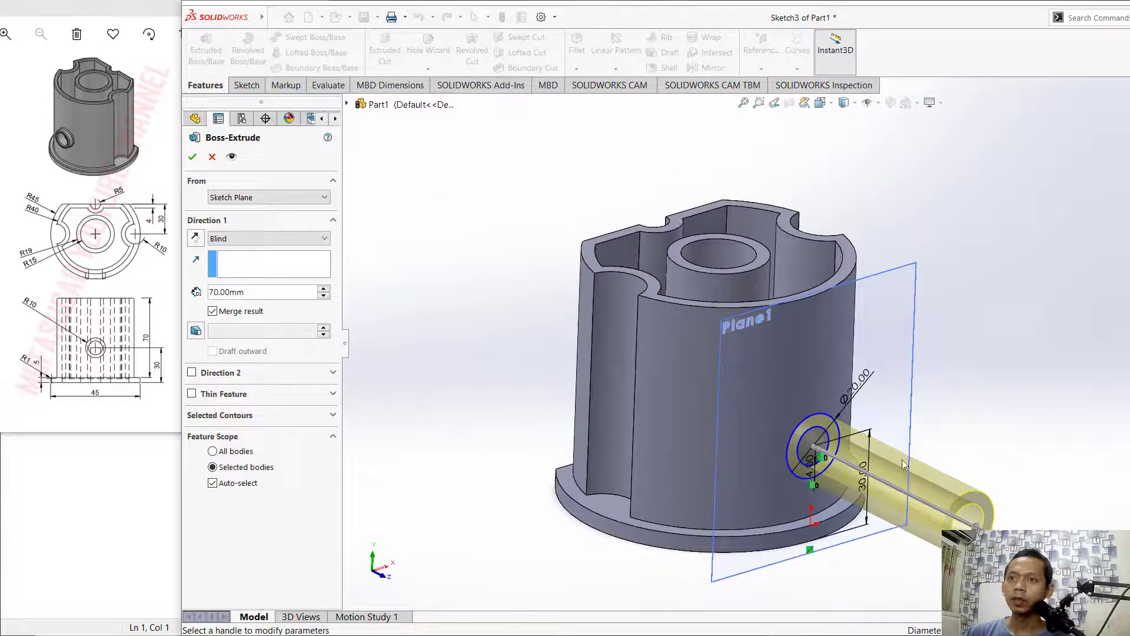
middle_click_drag(924, 390, 961, 306)
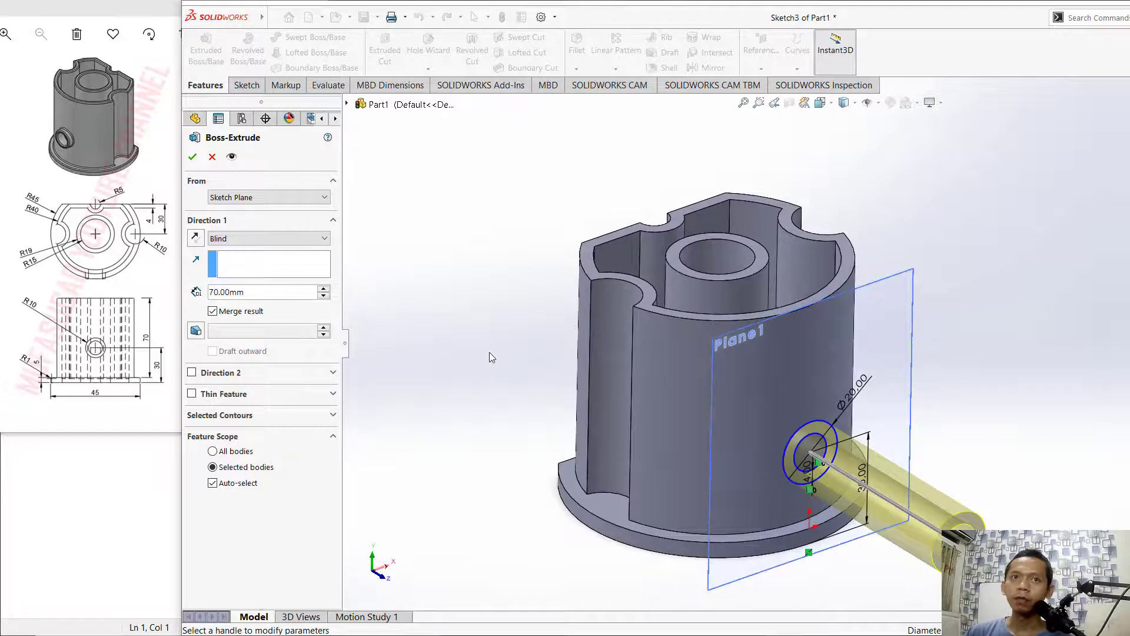
left_click(196, 238)
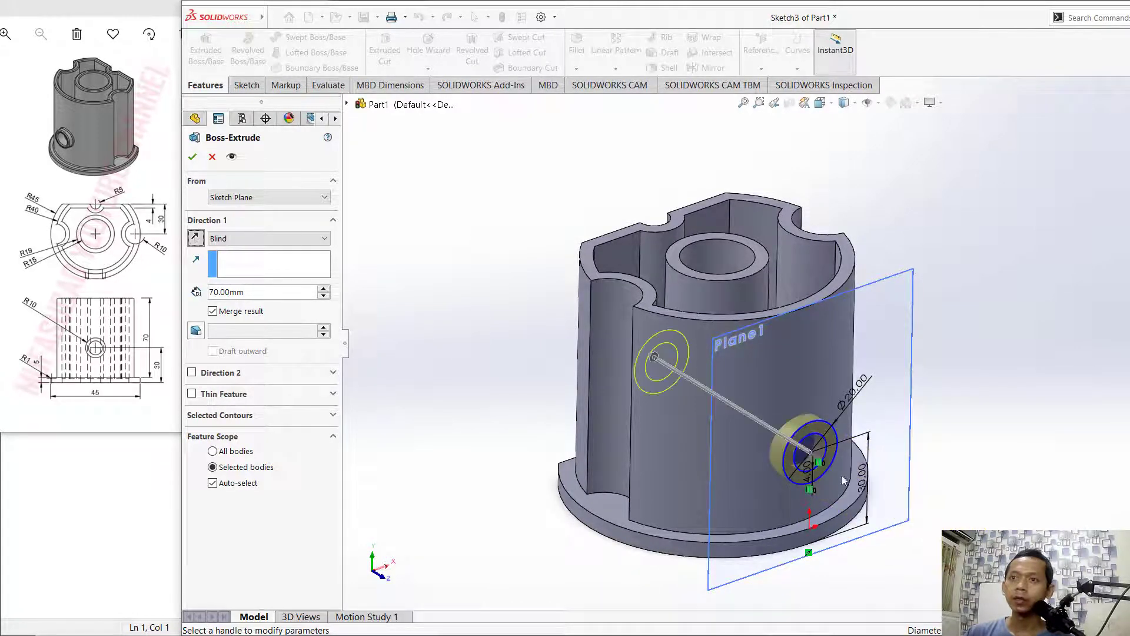
middle_click_drag(909, 320, 922, 296)
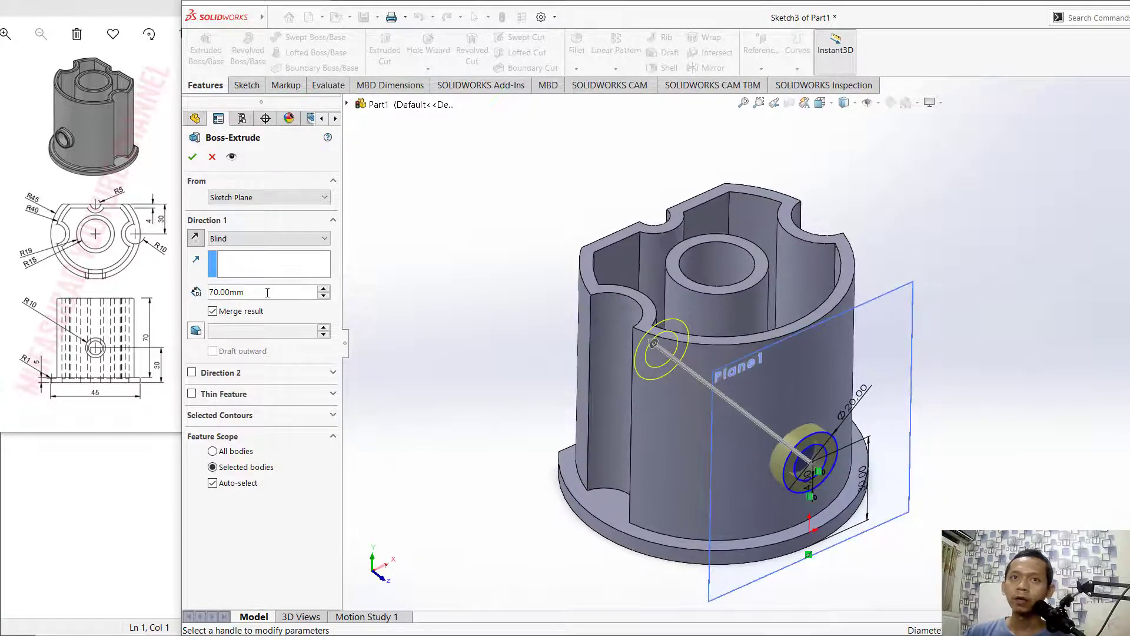
left_click(793, 324)
middle_click_drag(883, 318, 931, 447)
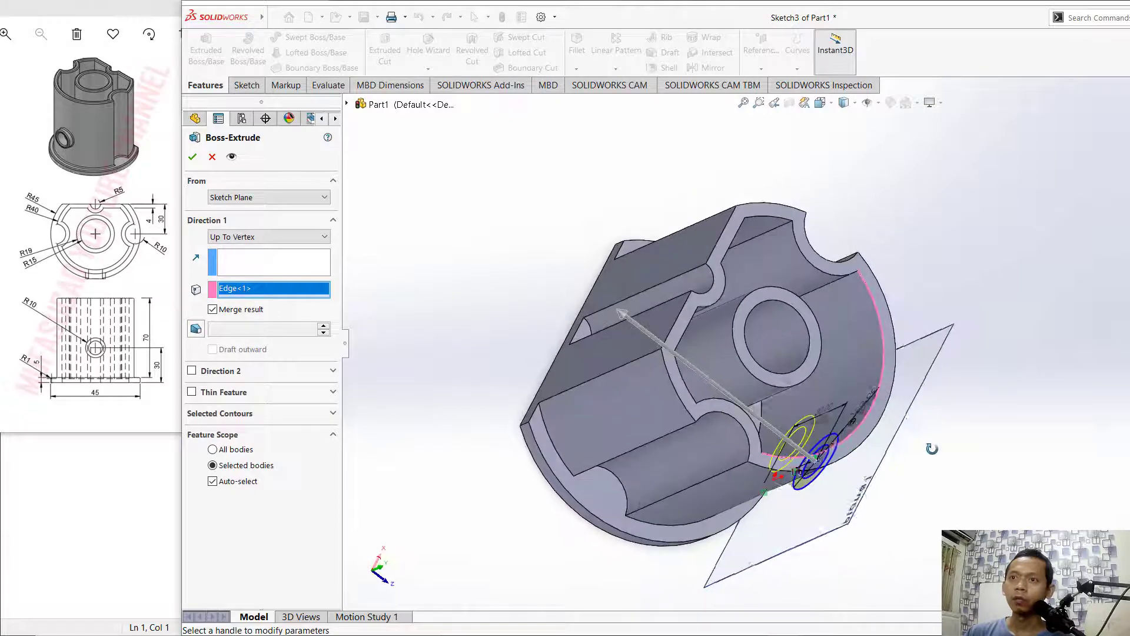
middle_click_drag(813, 433, 965, 277)
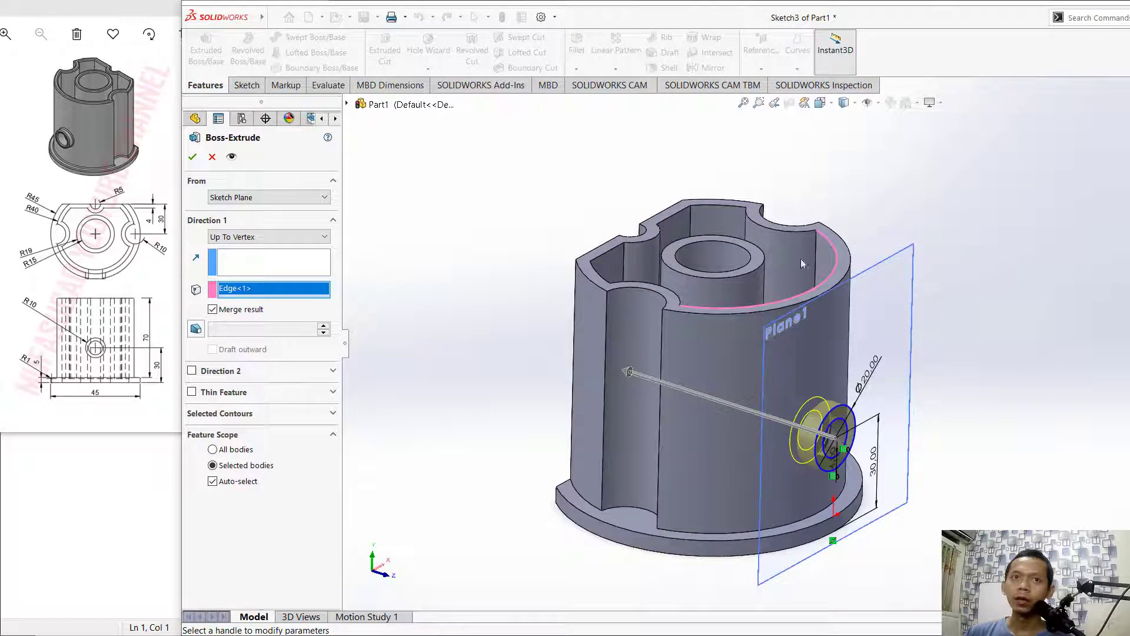
left_click(193, 158)
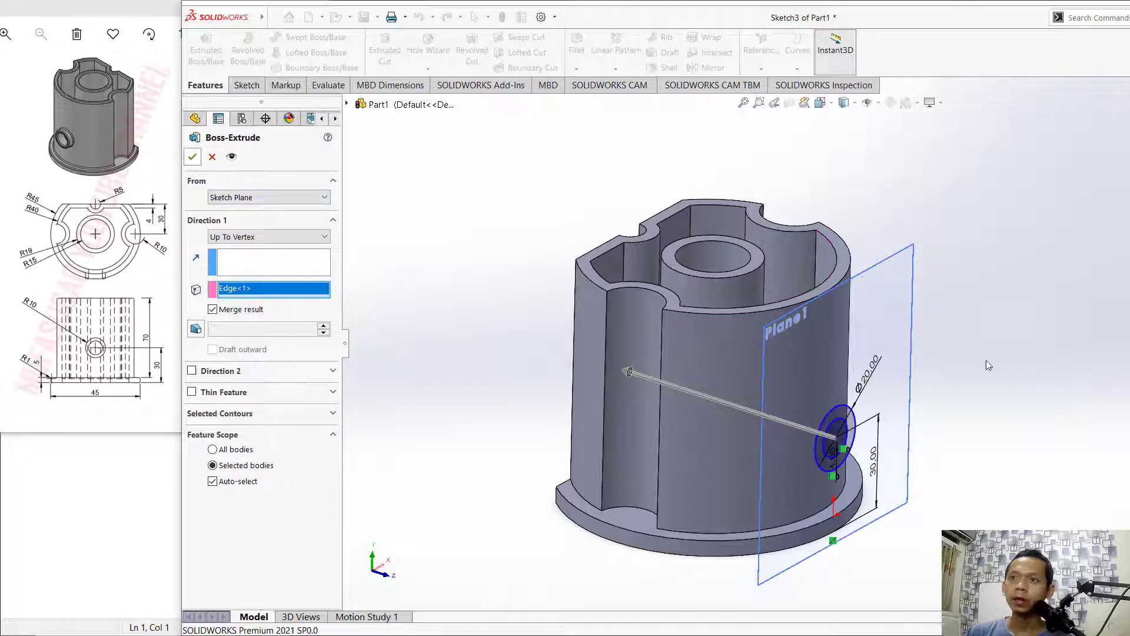
middle_click_drag(971, 411, 963, 385)
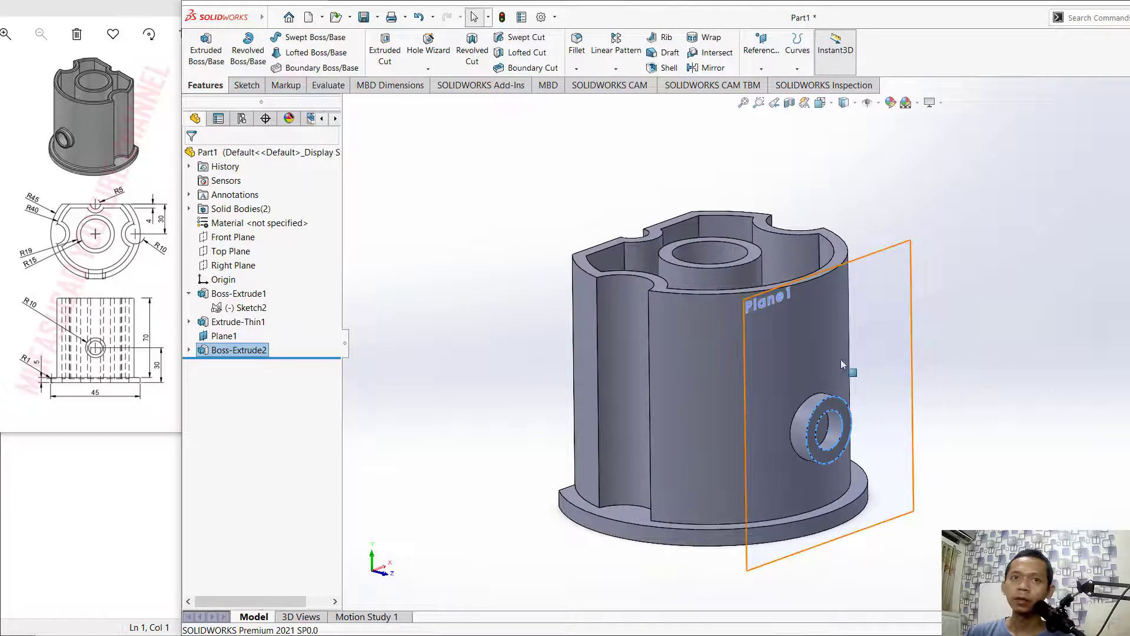
- Hide the front reference plane and show the ring sketch of the side boss
right_click(218, 338)
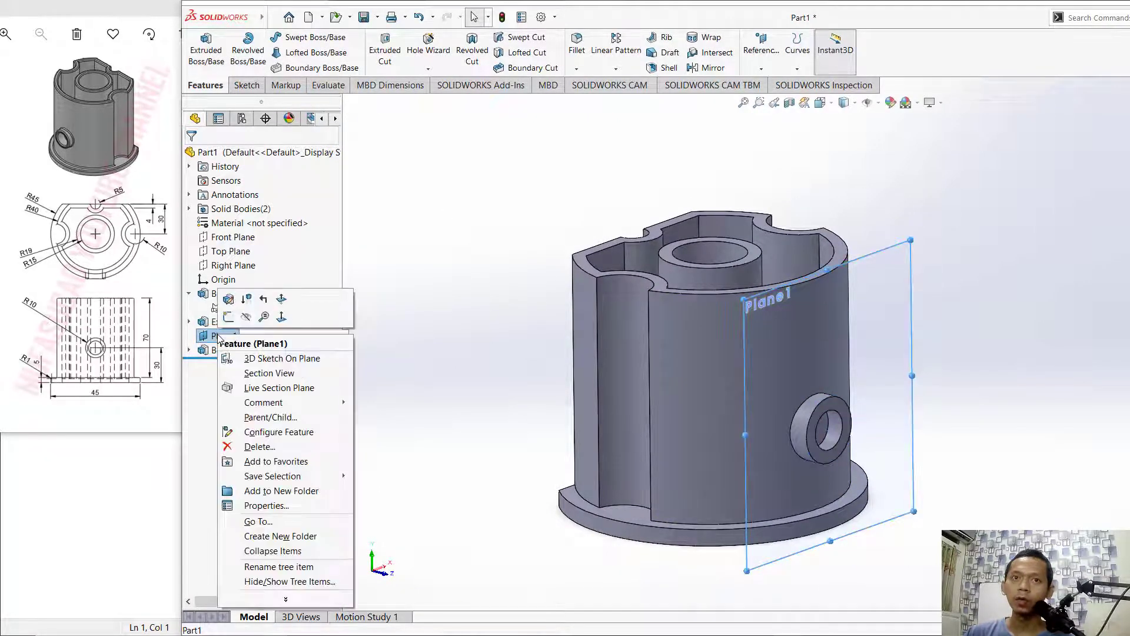
left_click(247, 319)
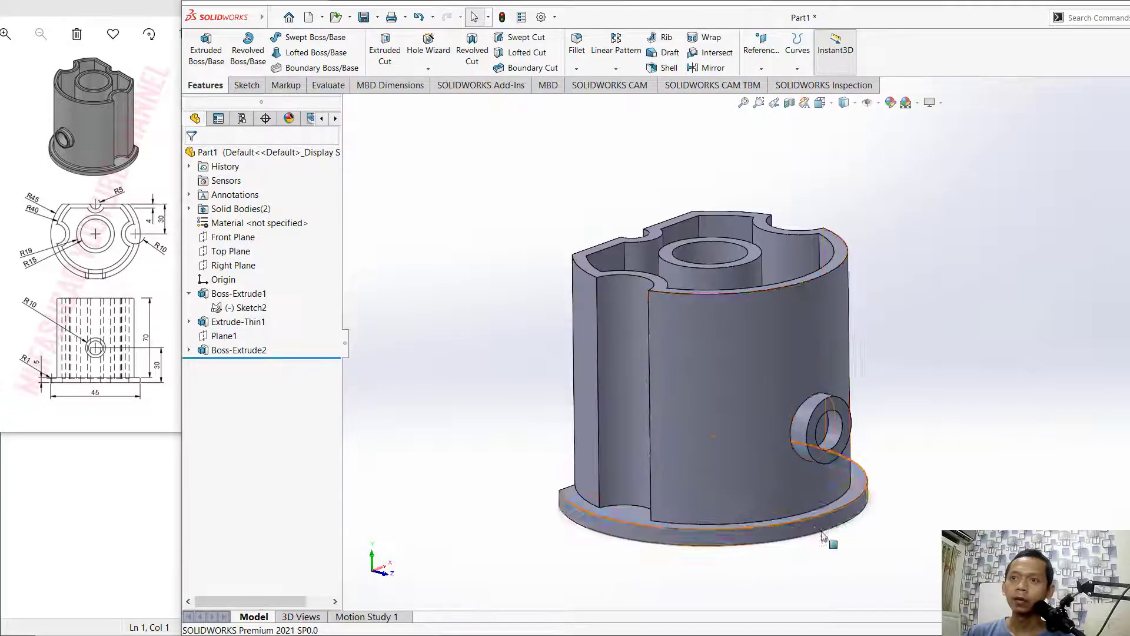
middle_click_drag(836, 548, 798, 412)
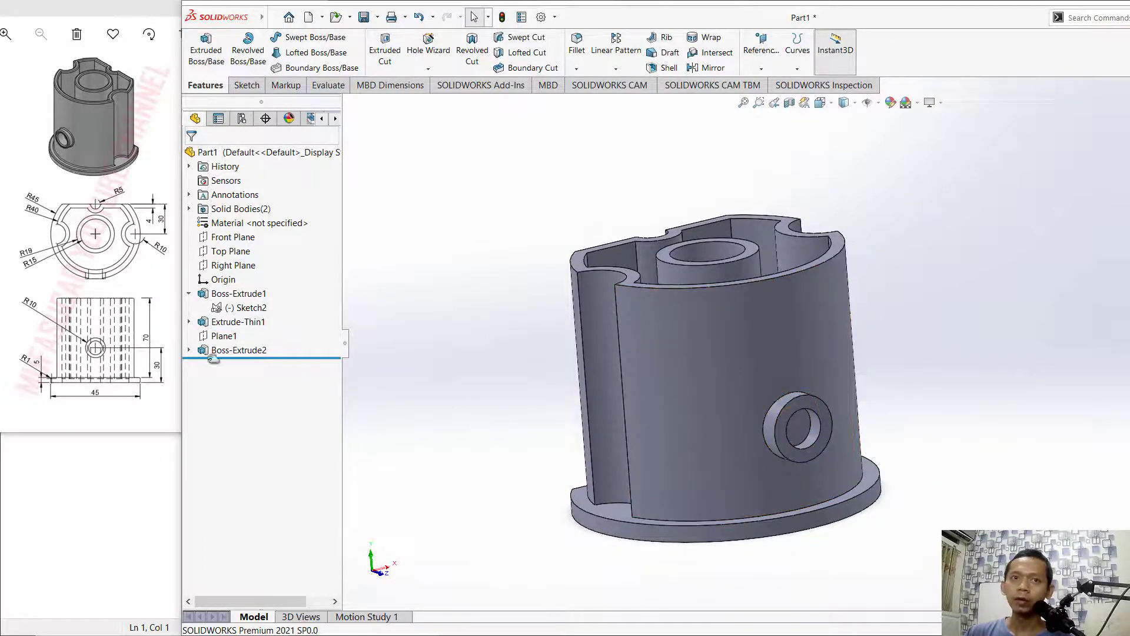
left_click(189, 351)
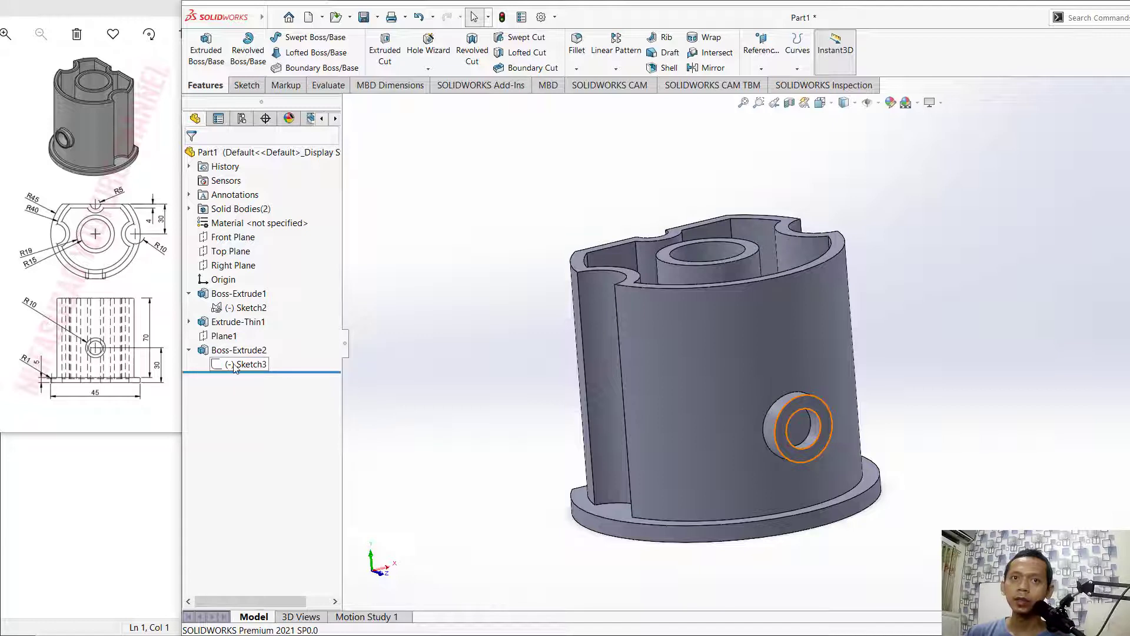
right_click(234, 365)
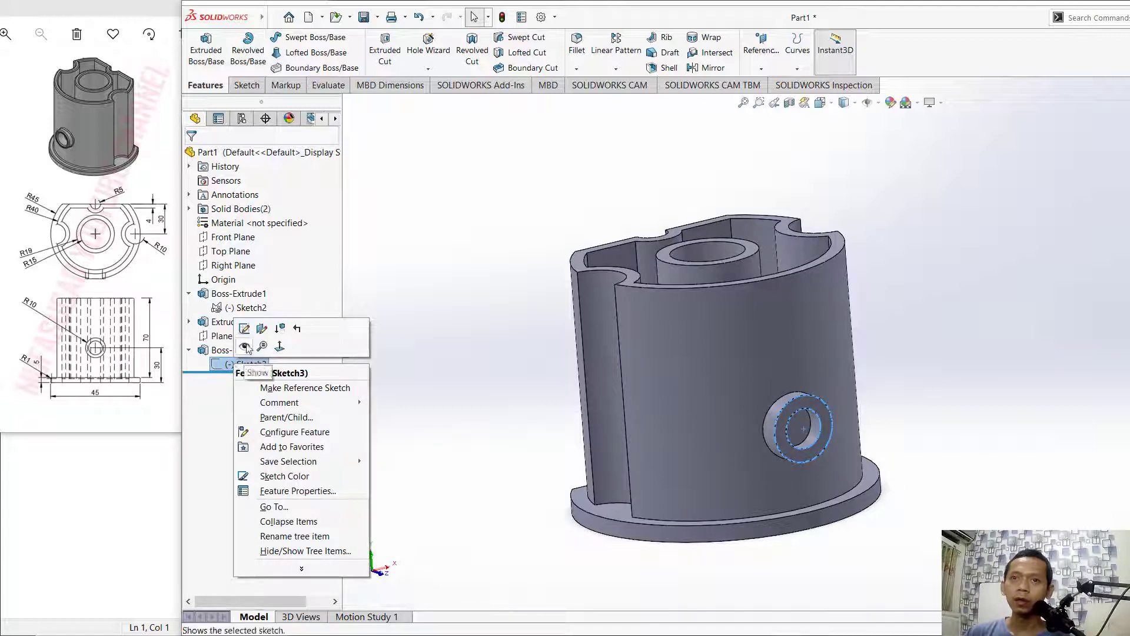
left_click(245, 346)
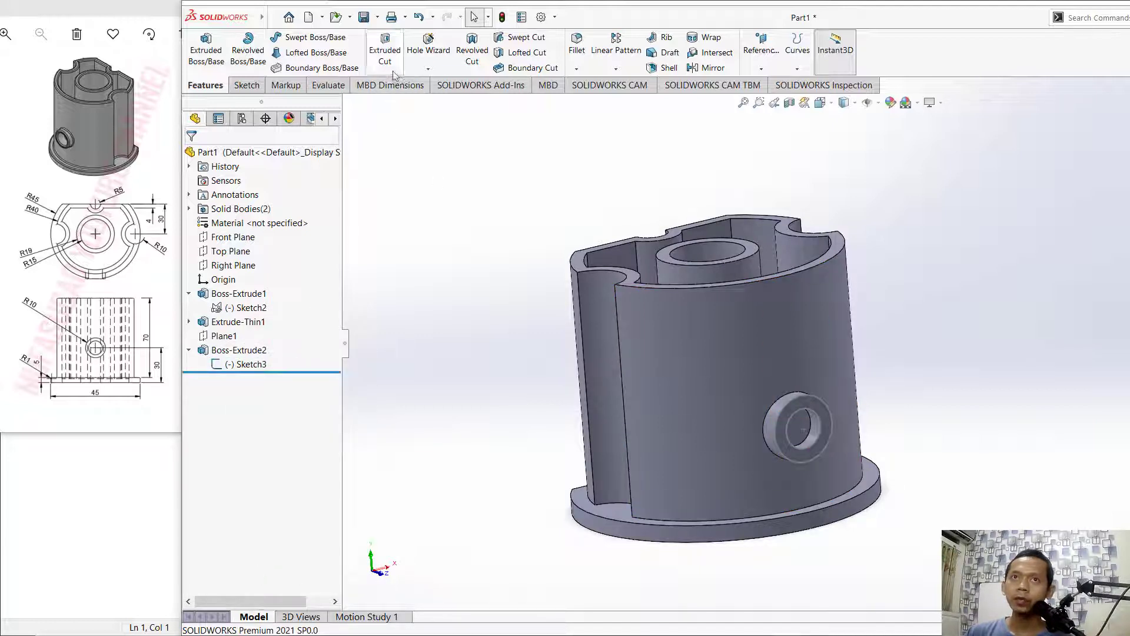
- Cut the ring sketch's inner circle 18 mm deep from the sketch plane through the cylinder wall, and hide the sketch
left_click(381, 54)
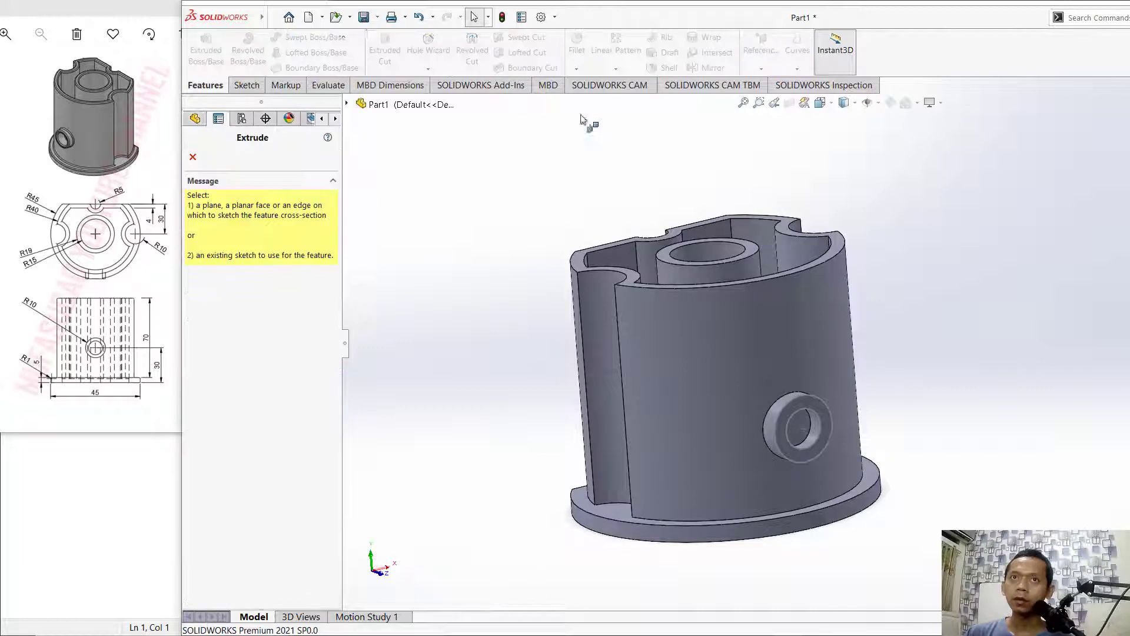
left_click(821, 442)
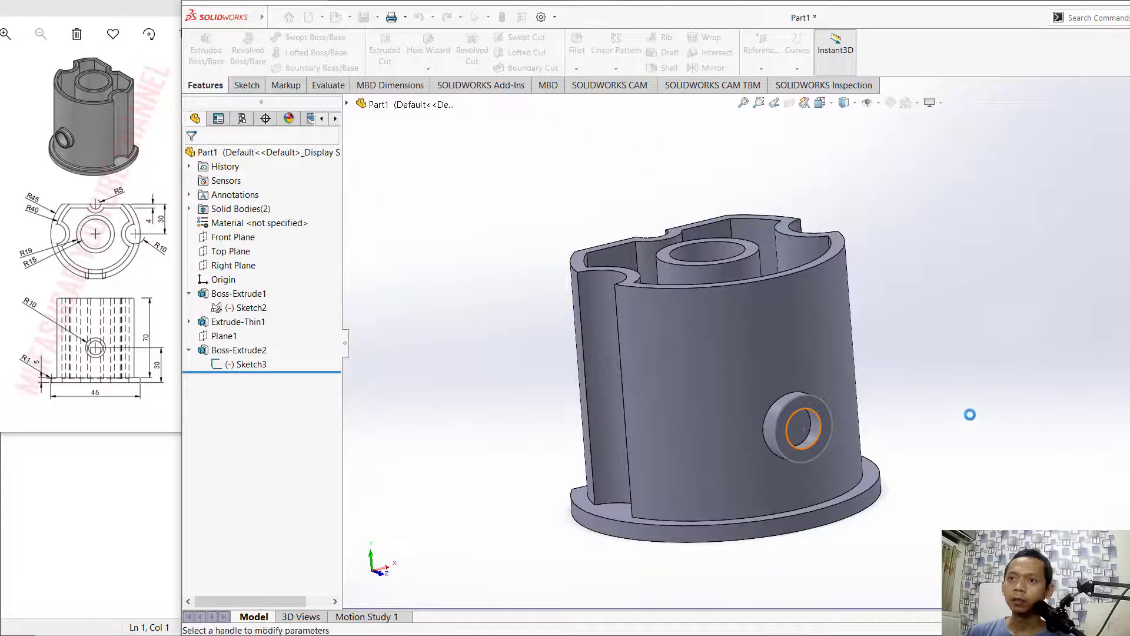
middle_click_drag(944, 293, 699, 330)
left_click_drag(645, 326, 786, 439)
middle_click_drag(985, 322, 999, 389)
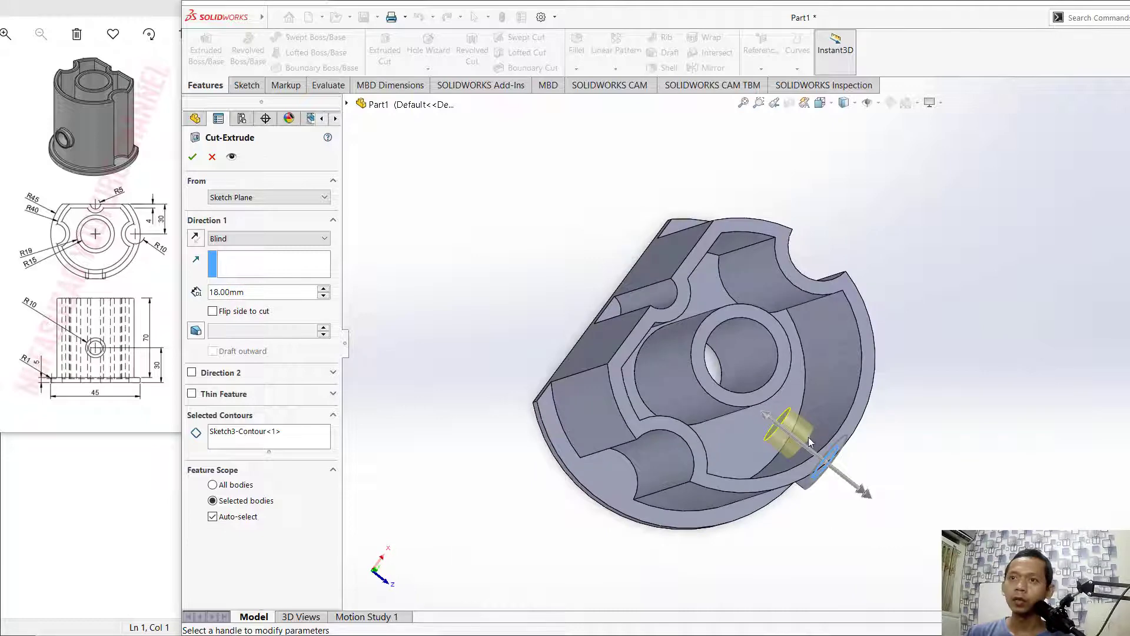
middle_click_drag(893, 412, 867, 233)
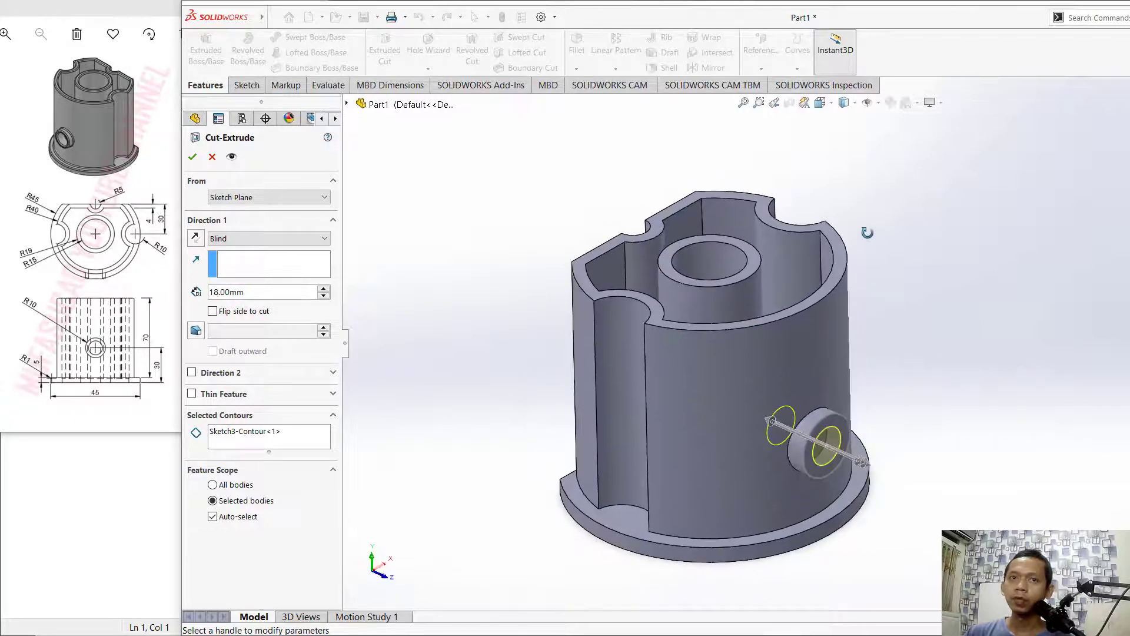
left_click(192, 158)
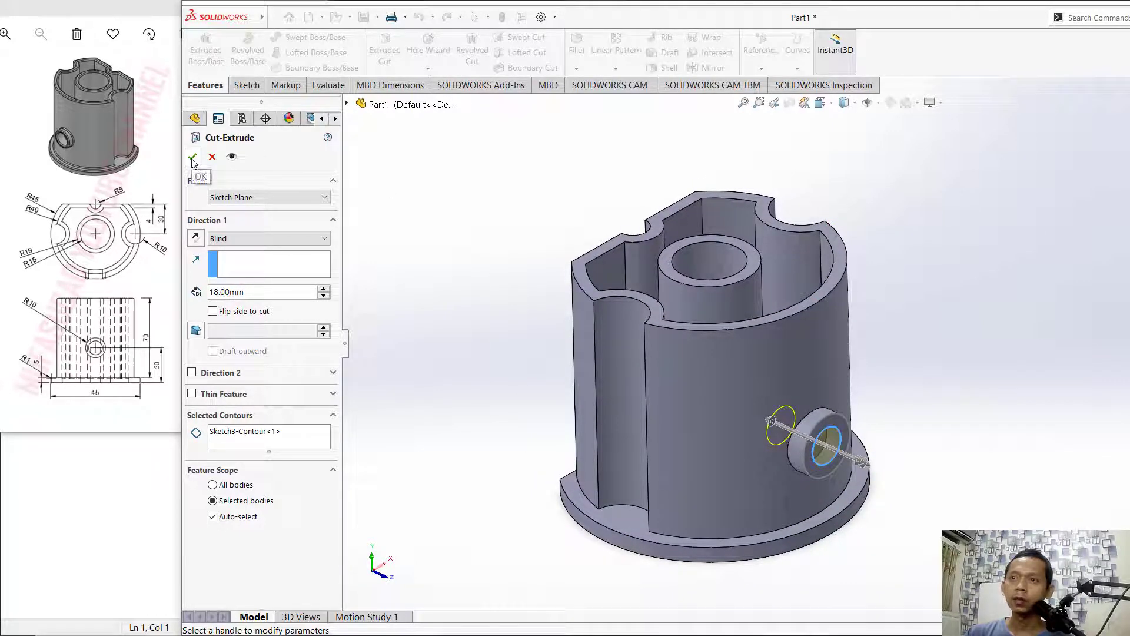
middle_click_drag(925, 434, 864, 441)
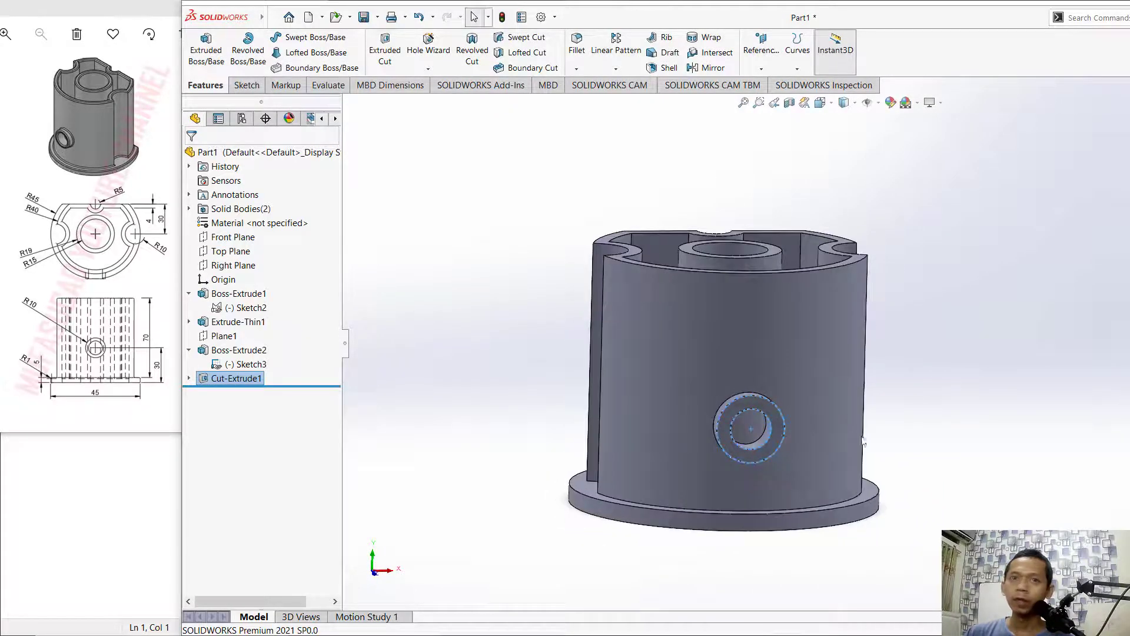
right_click(247, 364)
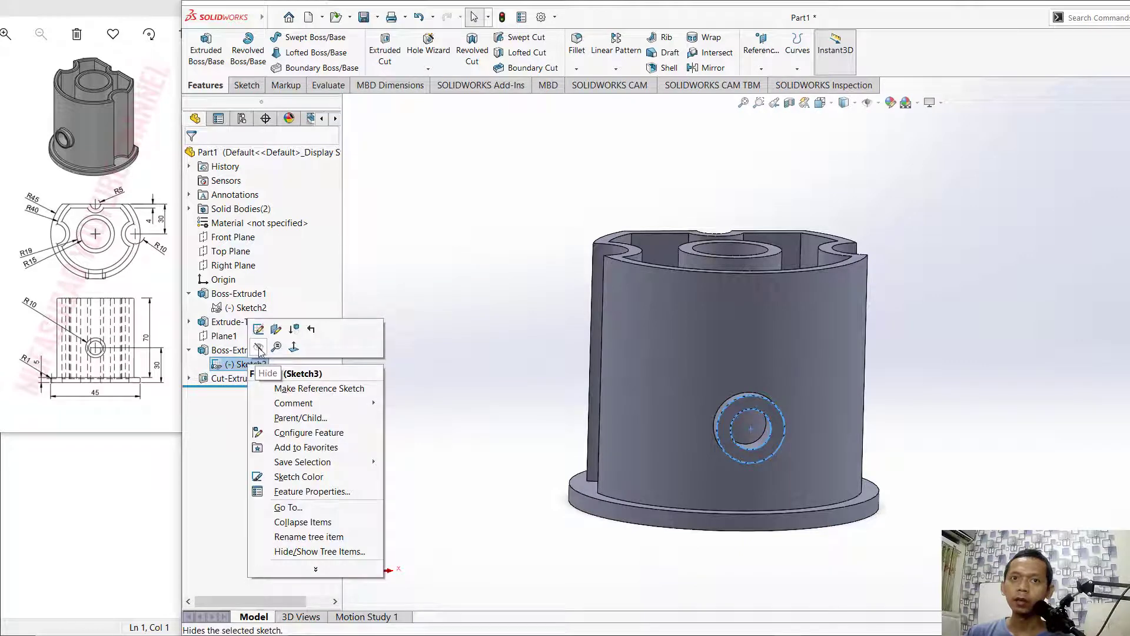
left_click(259, 349)
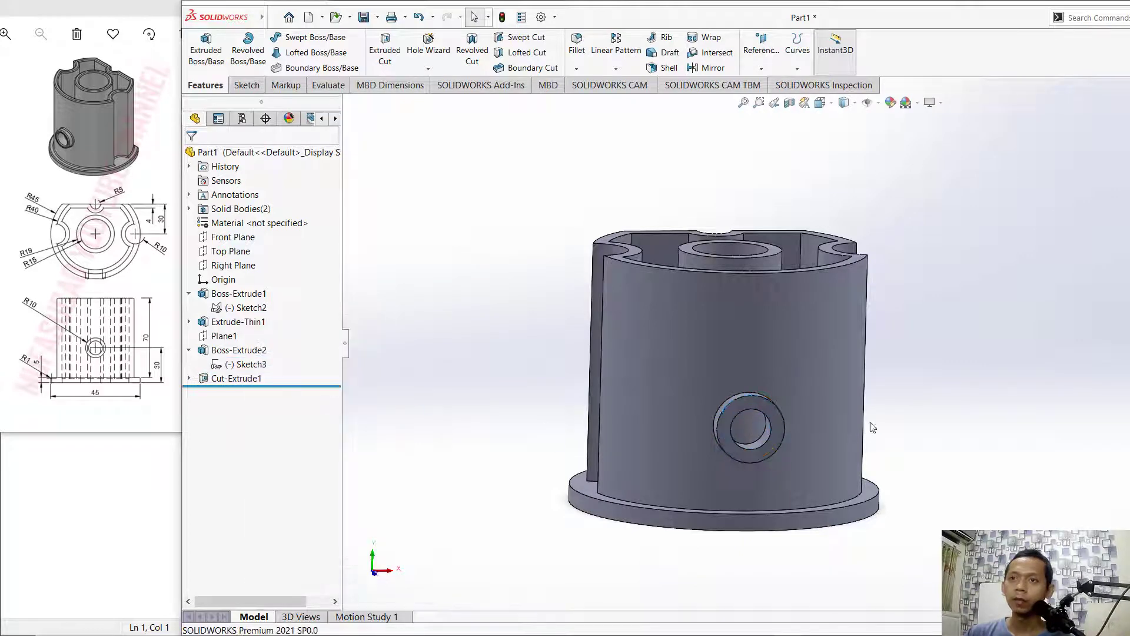
- Fillet the outer wall's top face, the side boss's front face and its edge with the wall, and the flange's top face with 1 mm radius
mouse_move(874, 428)
middle_mouse_down()
mouse_move(913, 424)
mouse_move(883, 517)
mouse_move(891, 525)
middle_mouse_up()
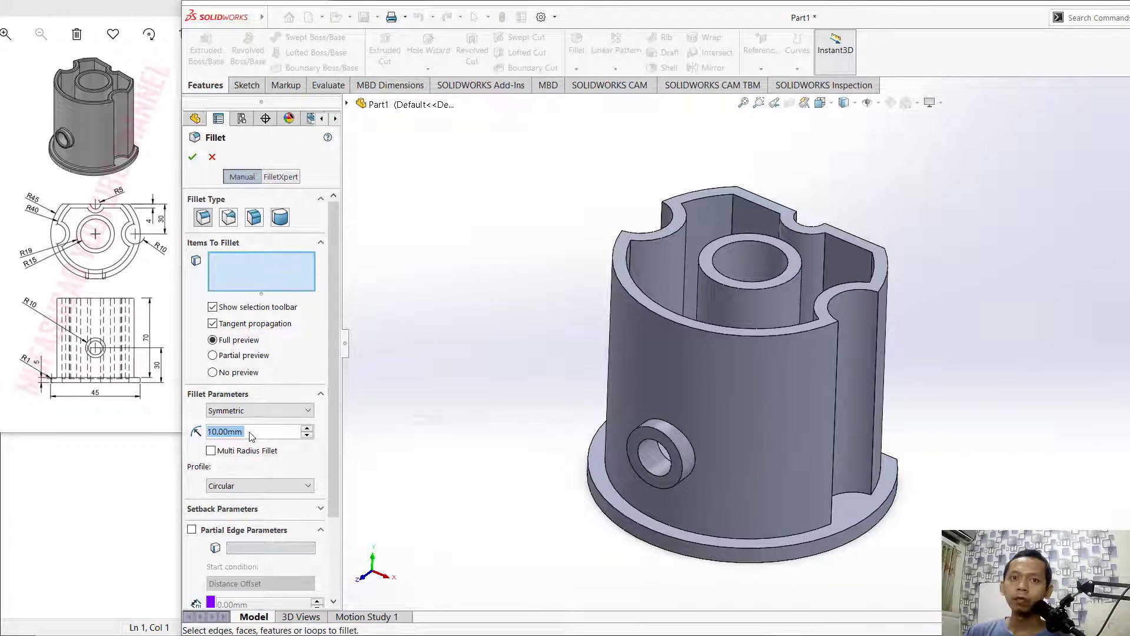
type("1")
key("Return")
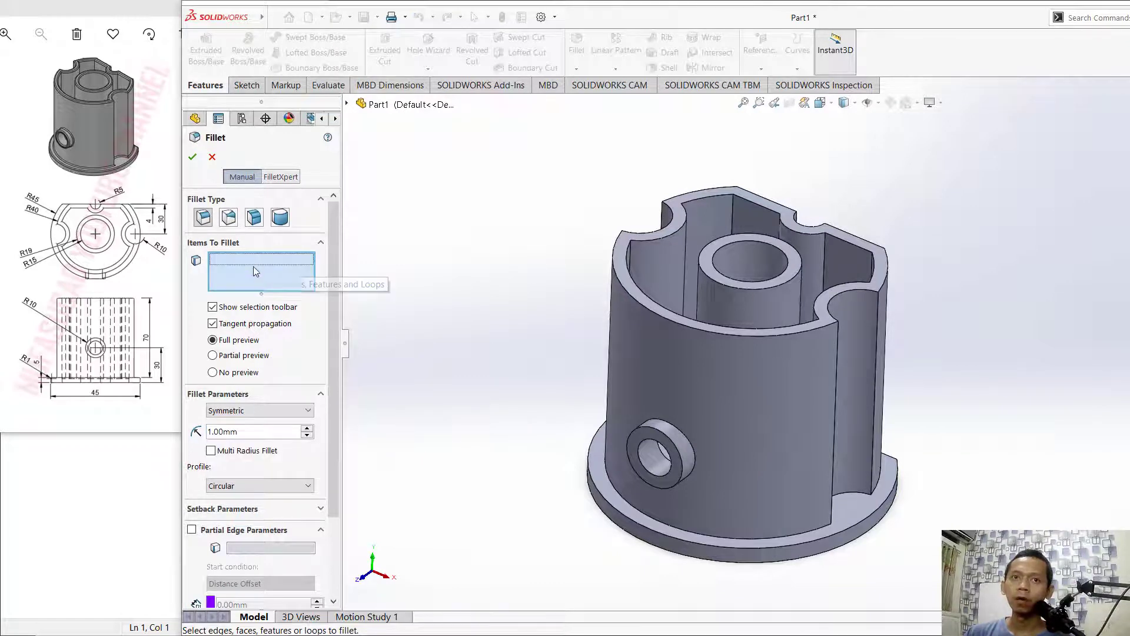
middle_click_drag(549, 263, 546, 274)
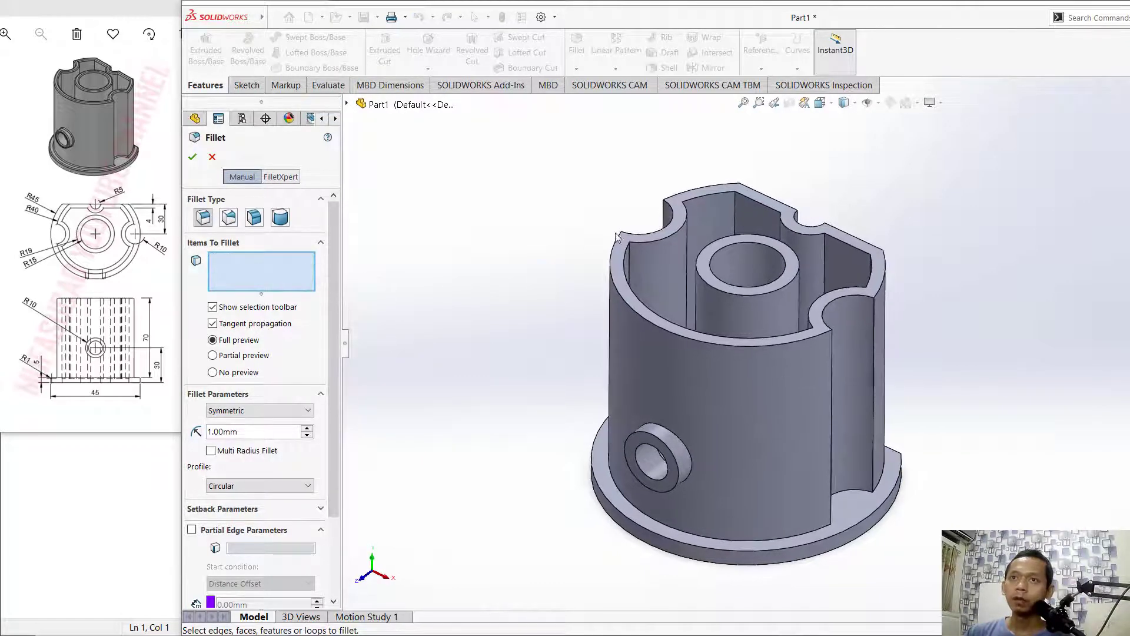
left_click(677, 207)
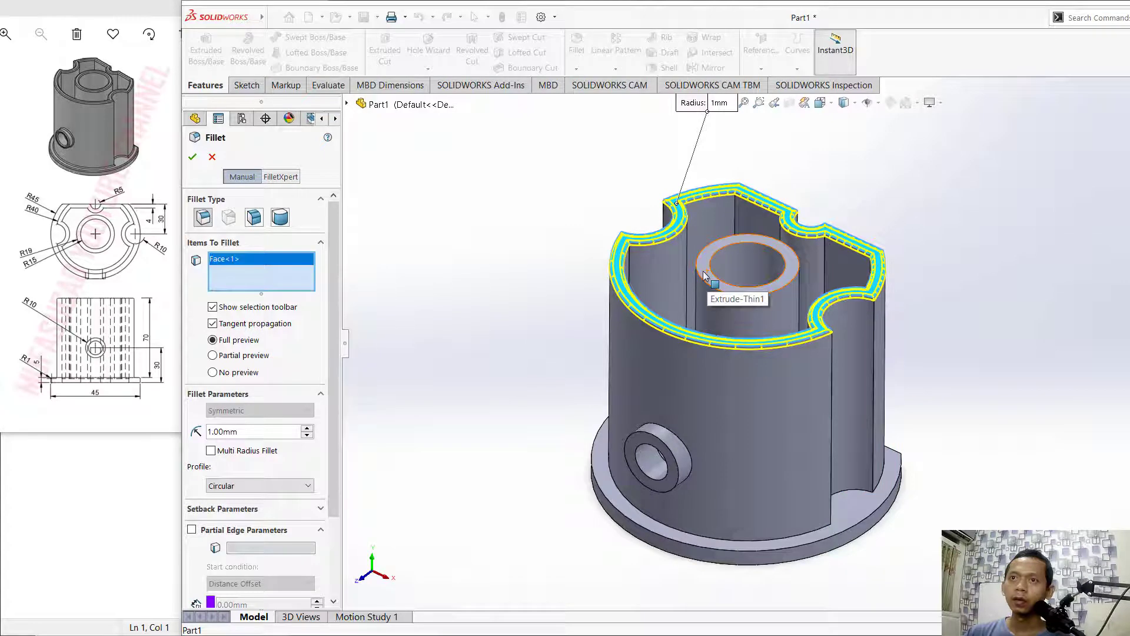
scroll(724, 254, "down", 2)
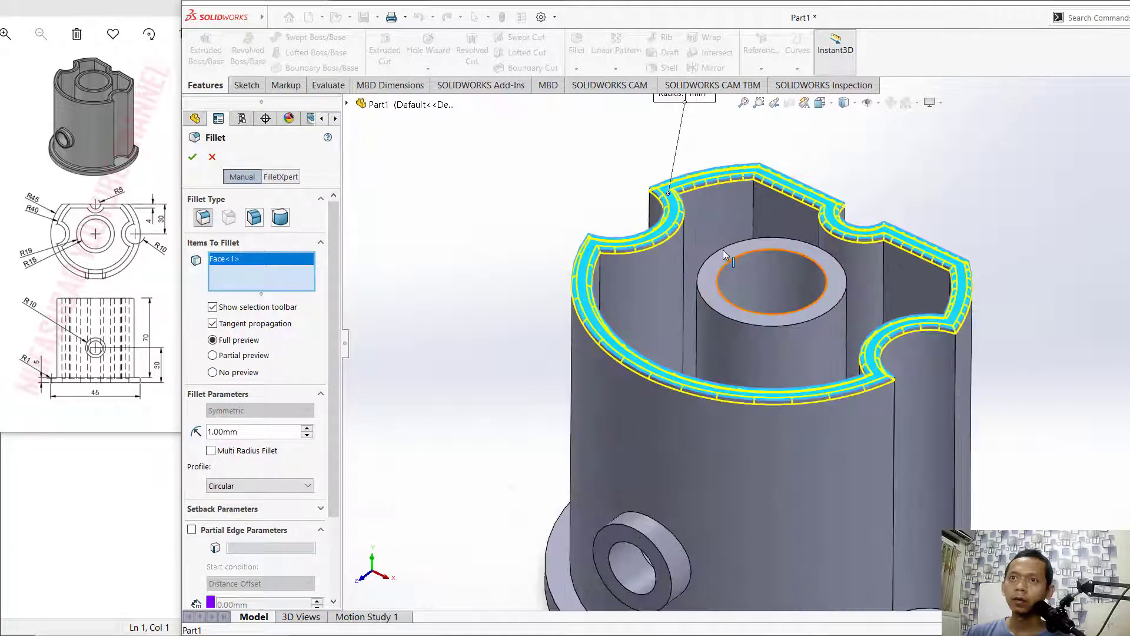
left_click(747, 258)
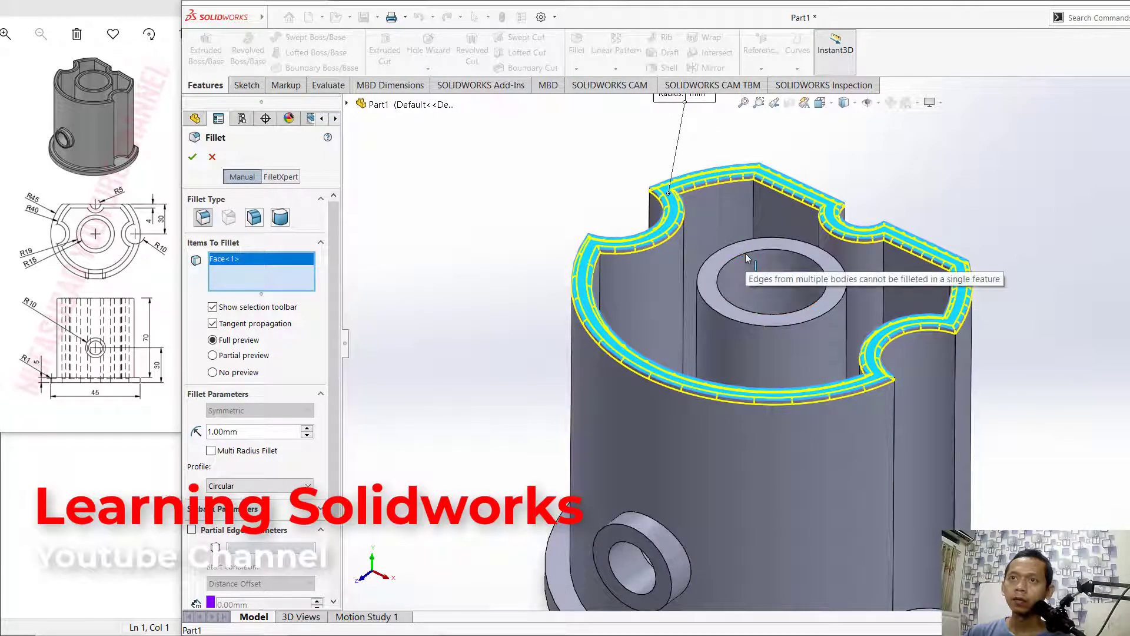
scroll(758, 284, "up", 2)
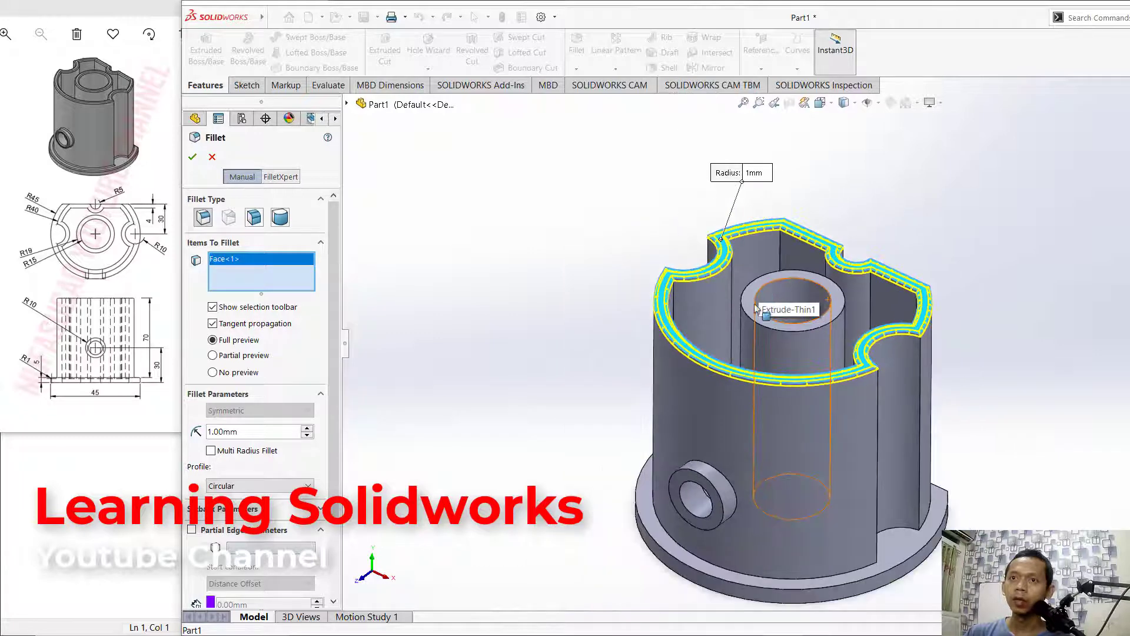
scroll(712, 509, "down", 3)
left_click(725, 503)
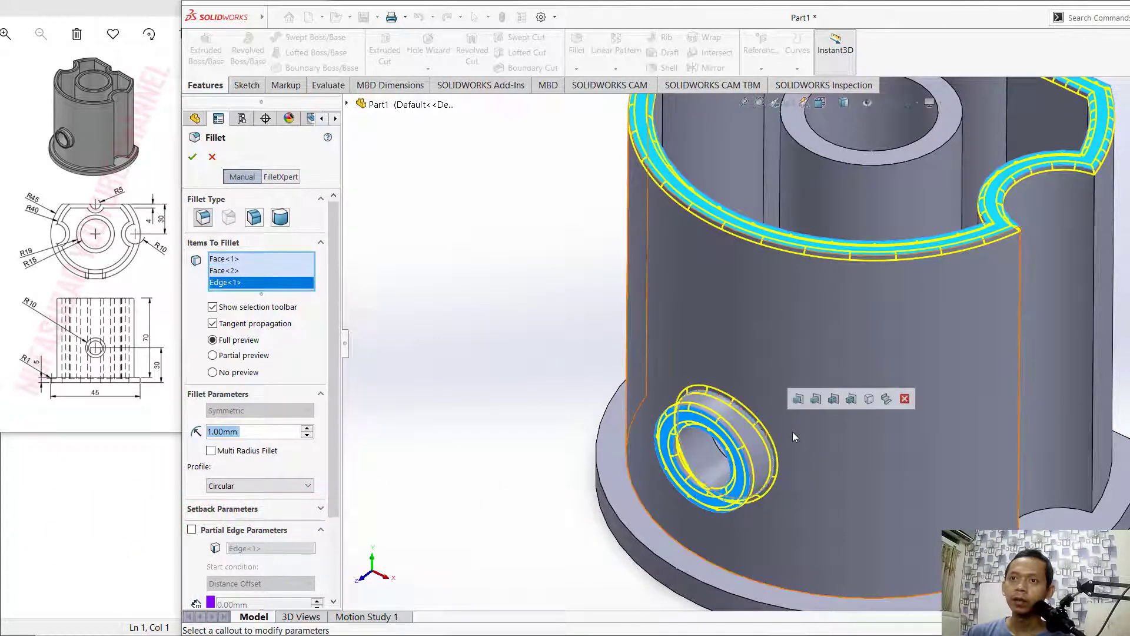
scroll(792, 434, "up", 3)
left_click(1015, 495)
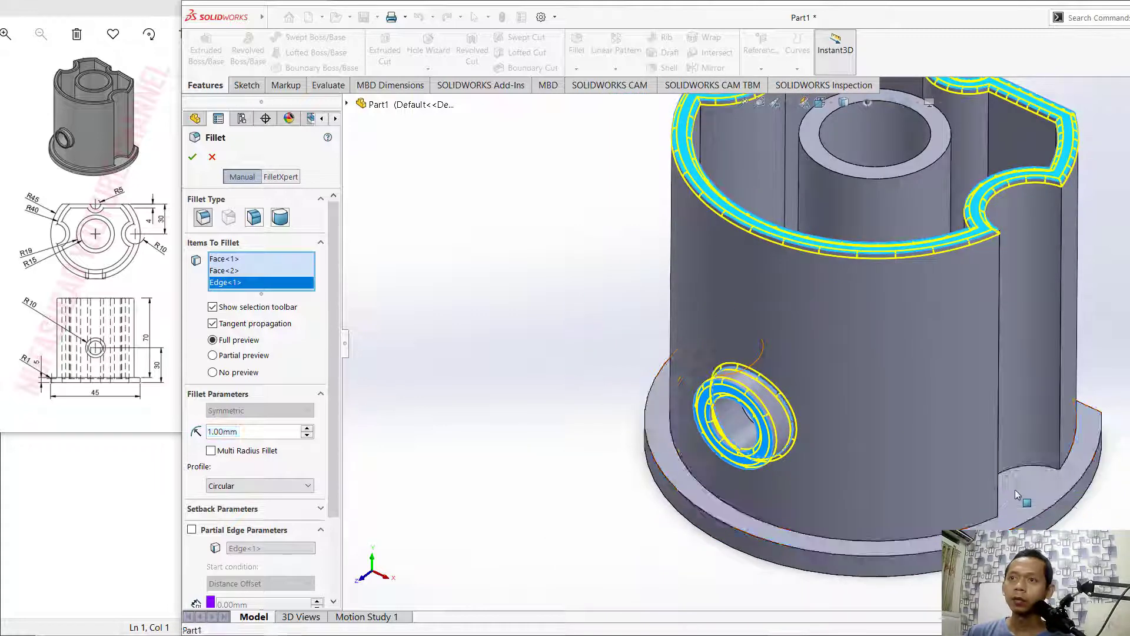
left_click(1015, 494)
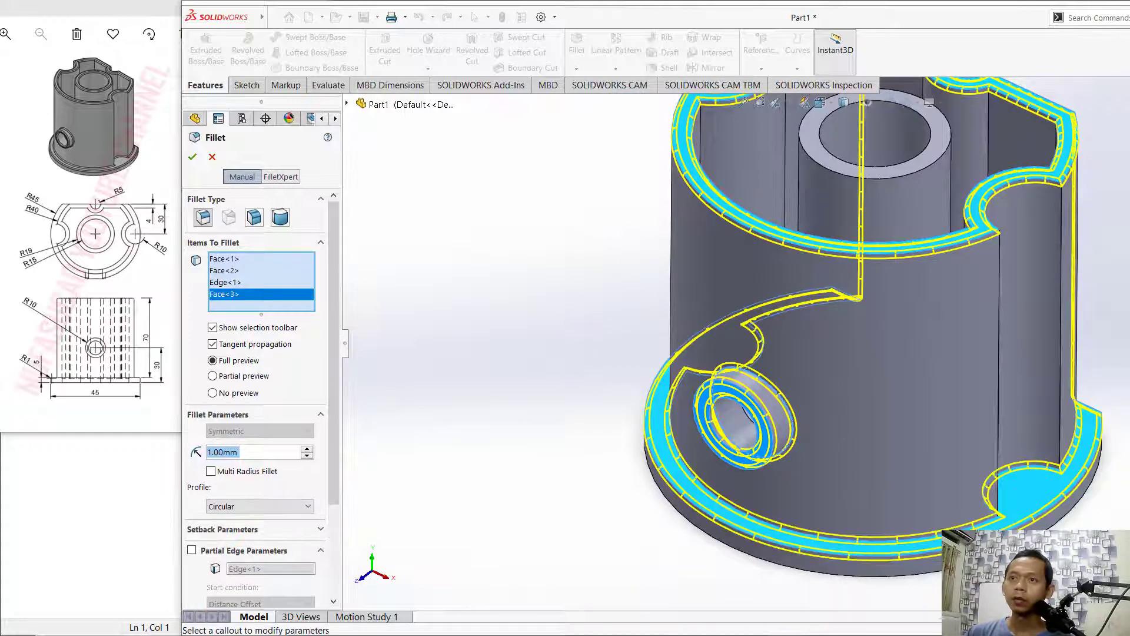
left_click(193, 158)
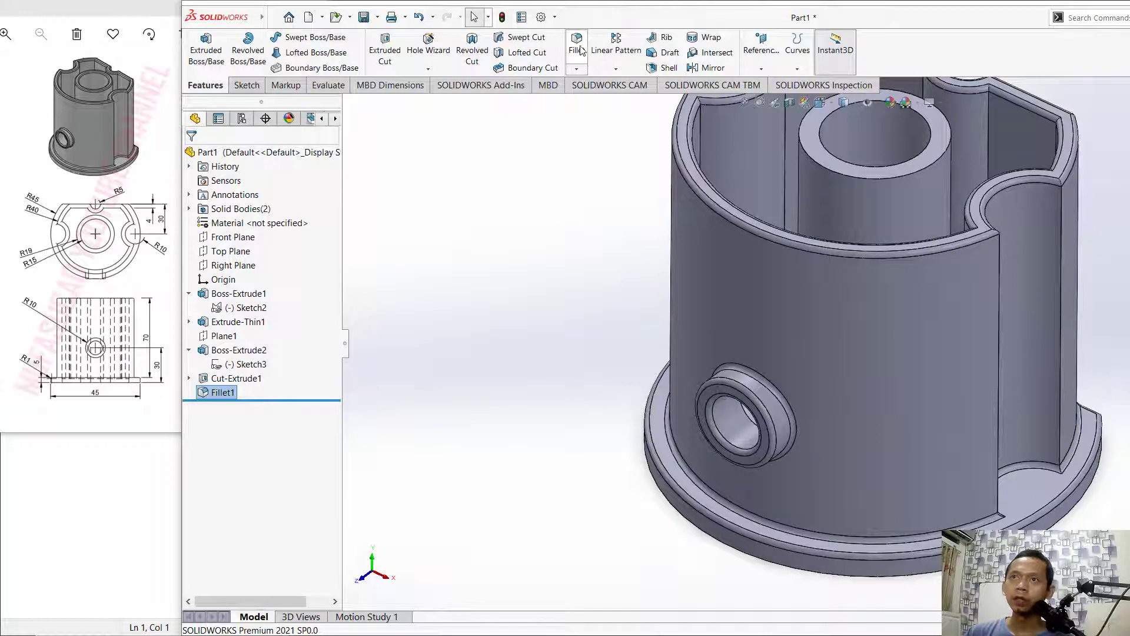
- Apply a separate 1 mm fillet to the top ring face of the central tube
key("Return")
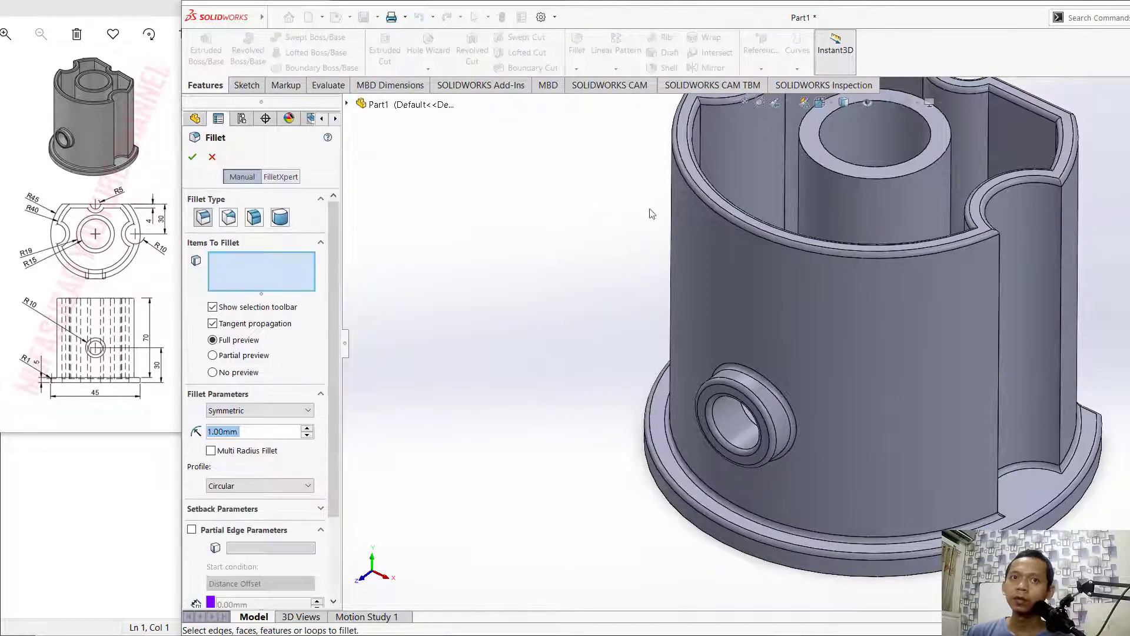
left_click(831, 157)
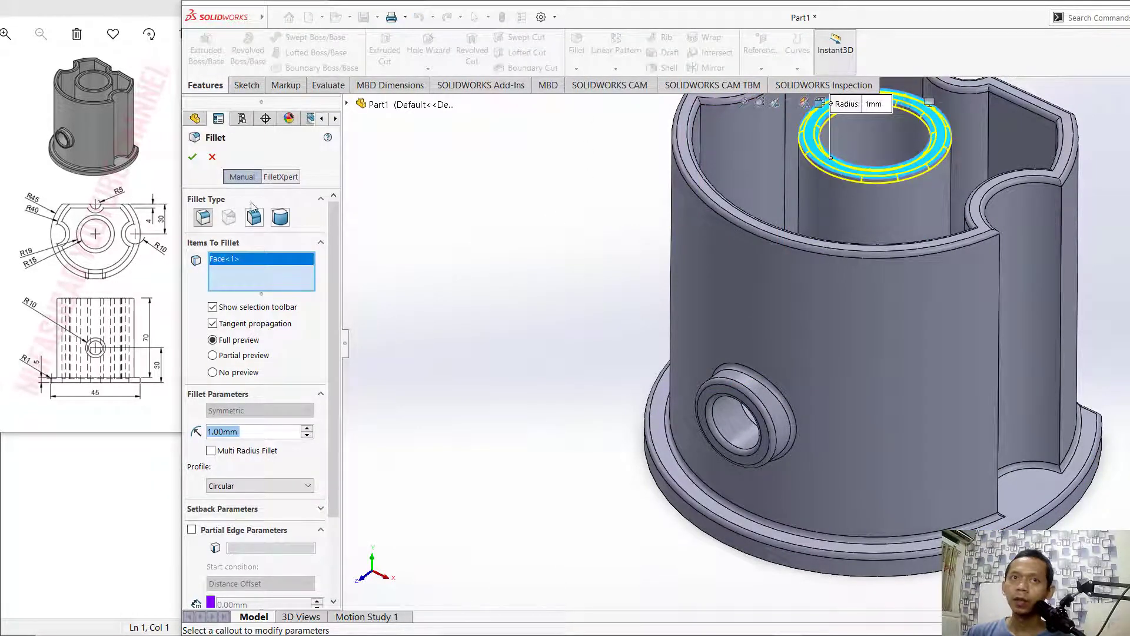
left_click(193, 158)
scroll(597, 245, "down", 2)
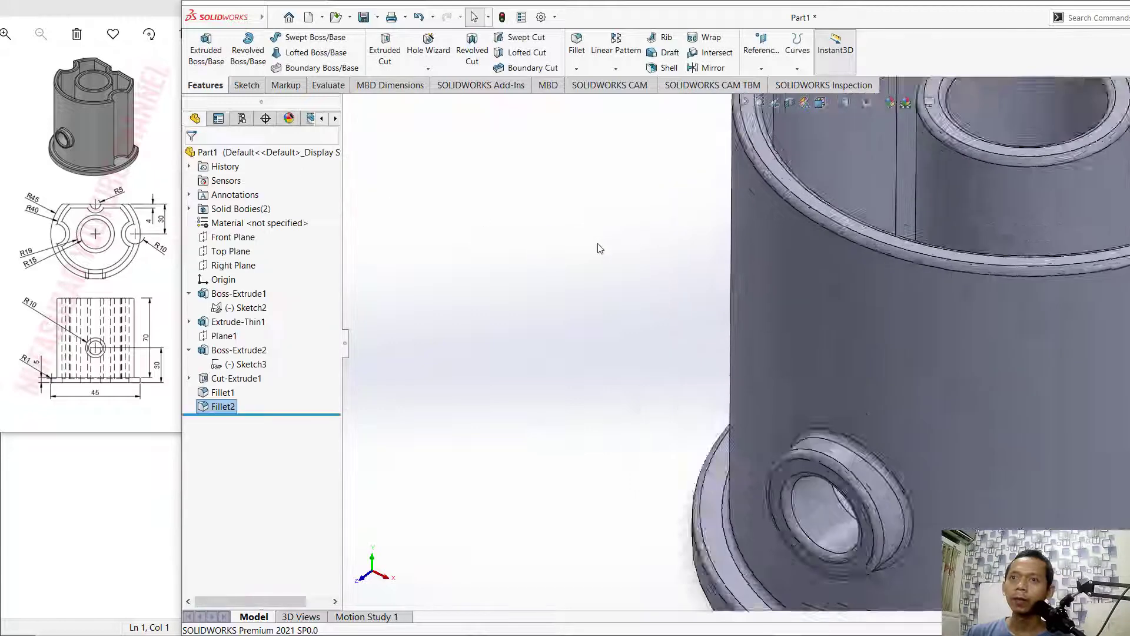
scroll(630, 253, "up", 4)
middle_click_drag(976, 333, 803, 345, "ctrl")
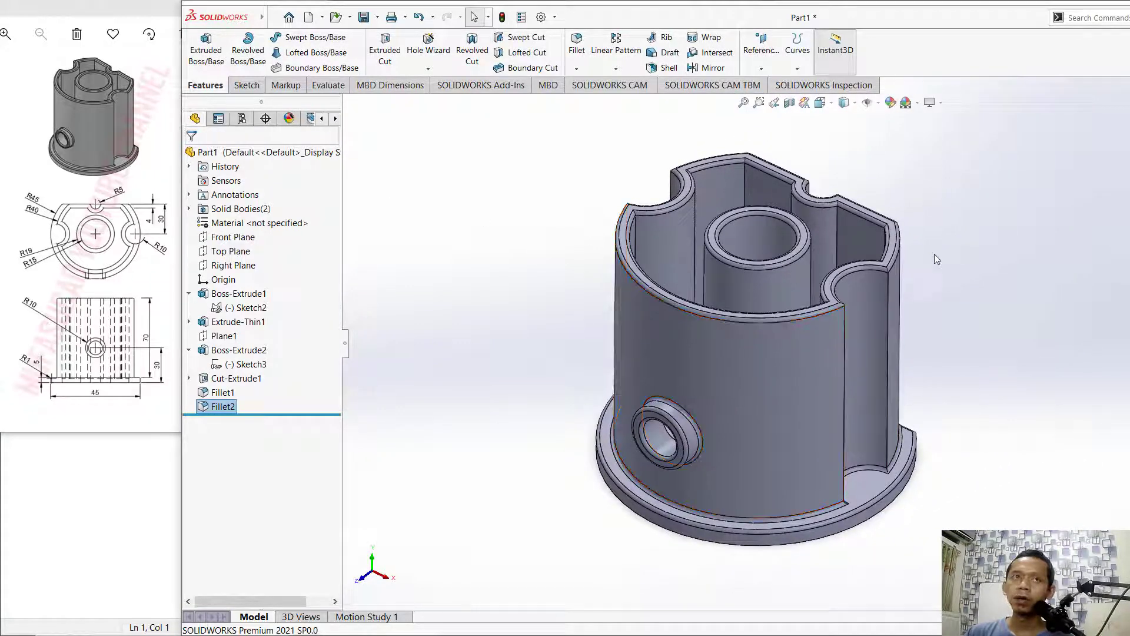